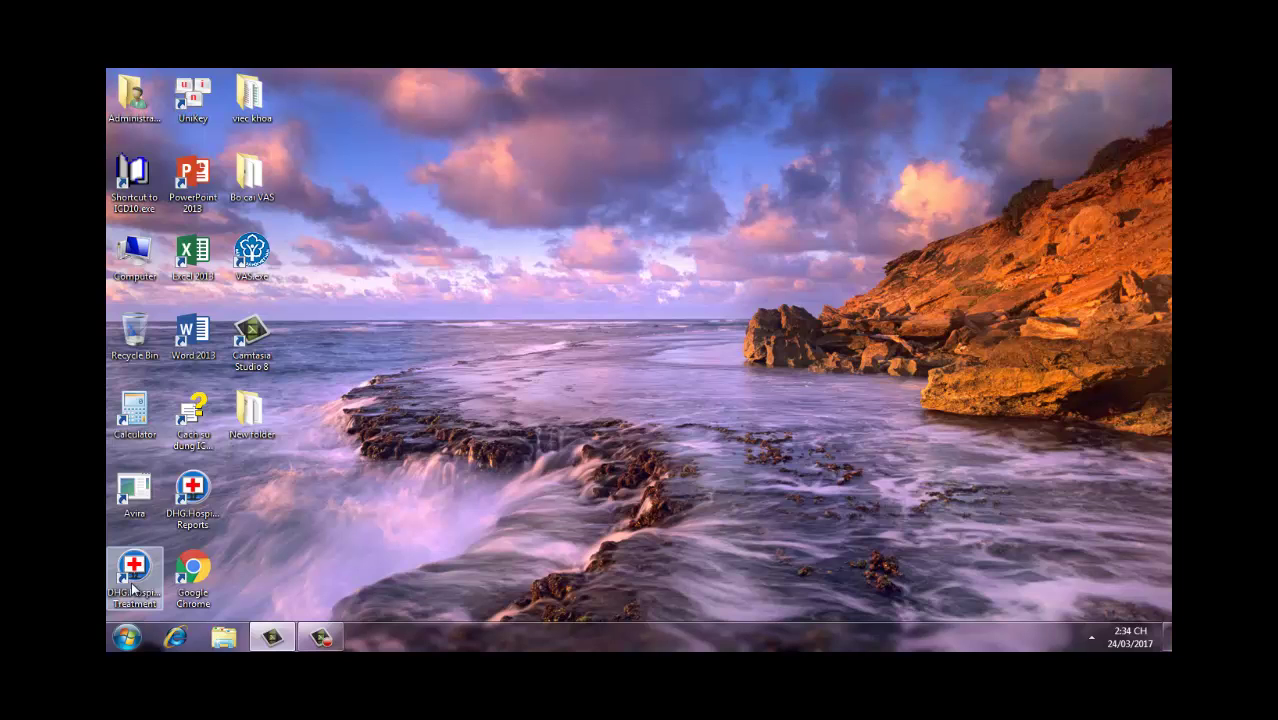
# Step: Launch DHG.Hospital Treatment and sign in with the user's account name and password
pyautogui.doubleClick(133, 585)
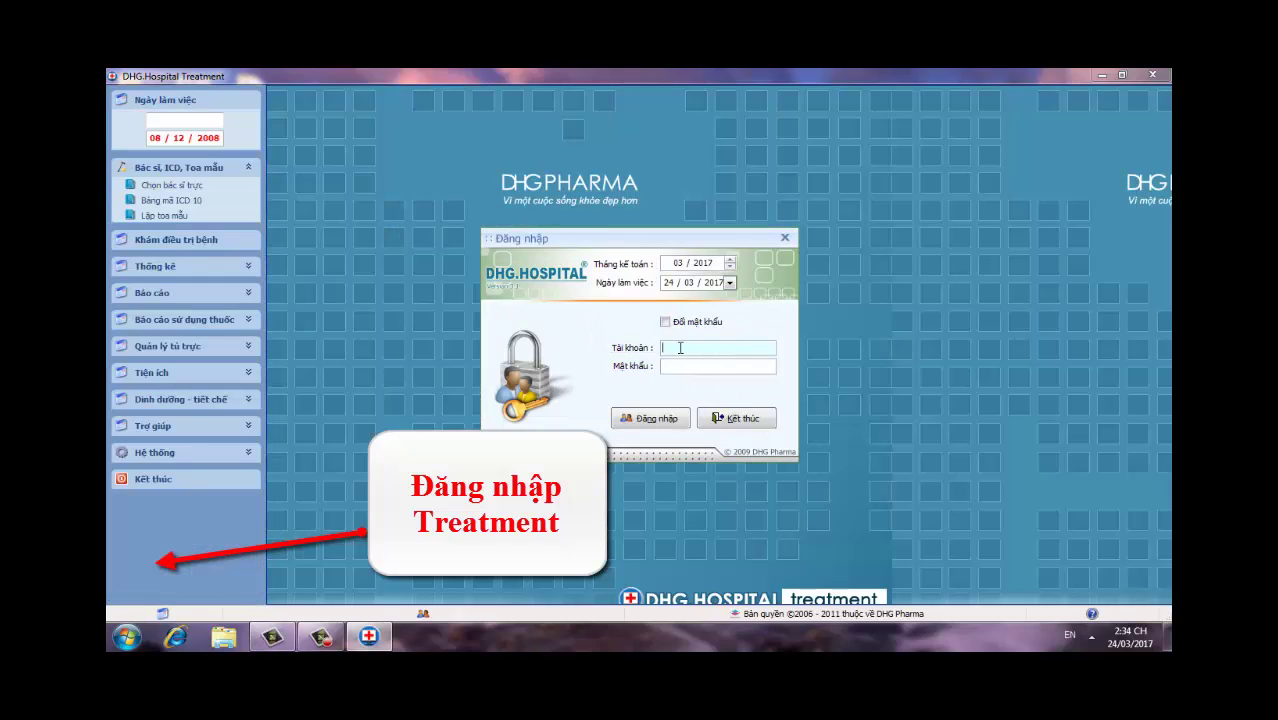
pyautogui.click(680, 347)
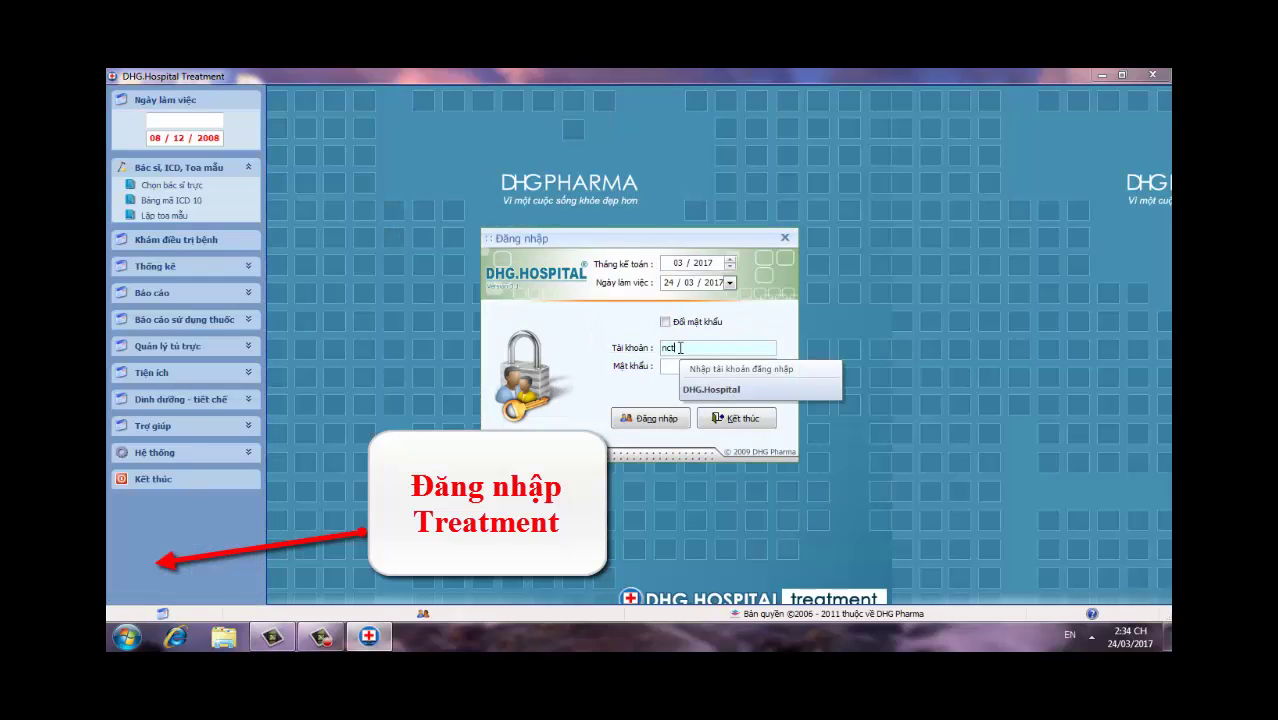
pyautogui.press('BackSpace')
pyautogui.press('BackSpace')
pyautogui.press('BackSpace')
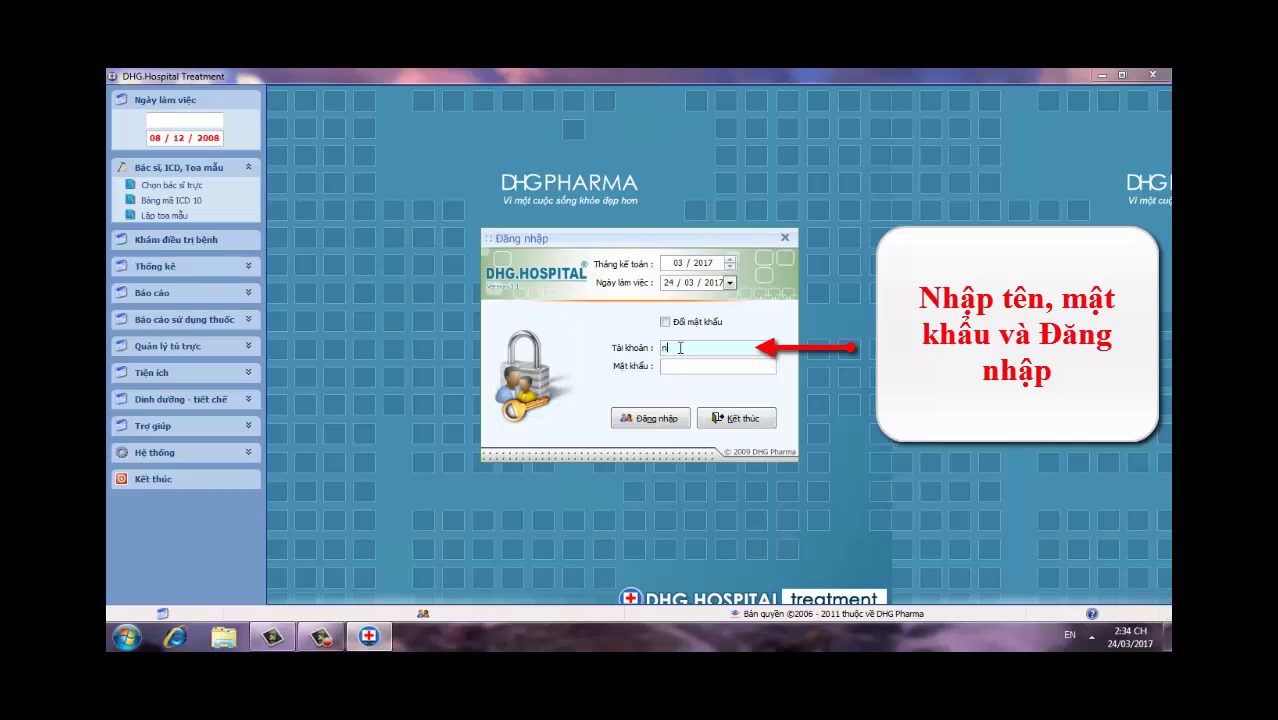
pyautogui.press('Tab')
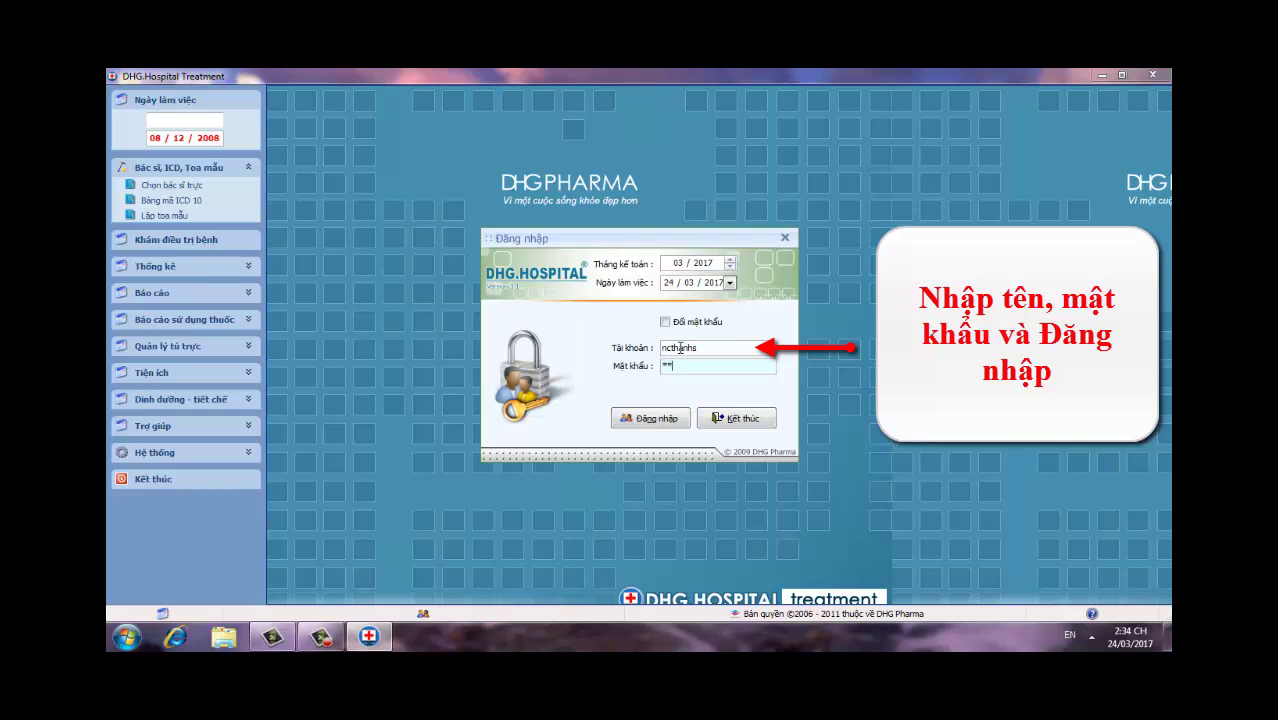
pyautogui.press('Return')
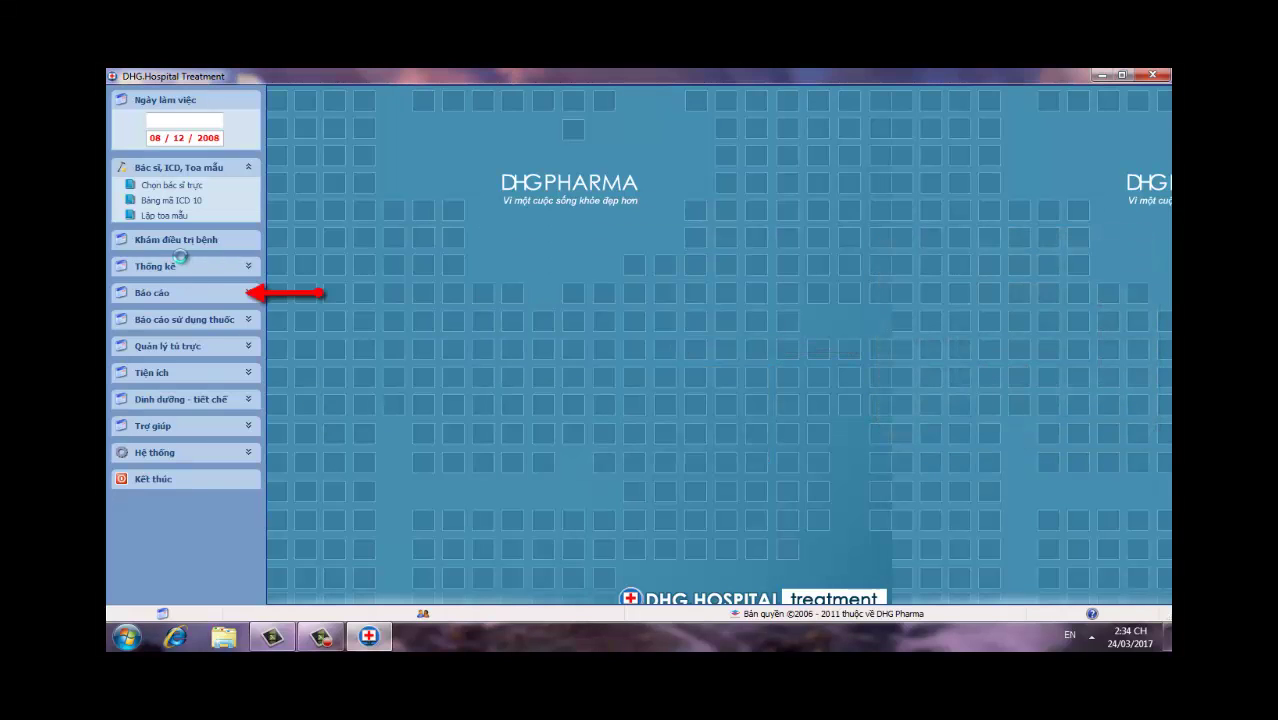
# Step: Open the Thống kê > Xuất viện discharge register for 24/03/2017 in print preview
pyautogui.click(160, 293)
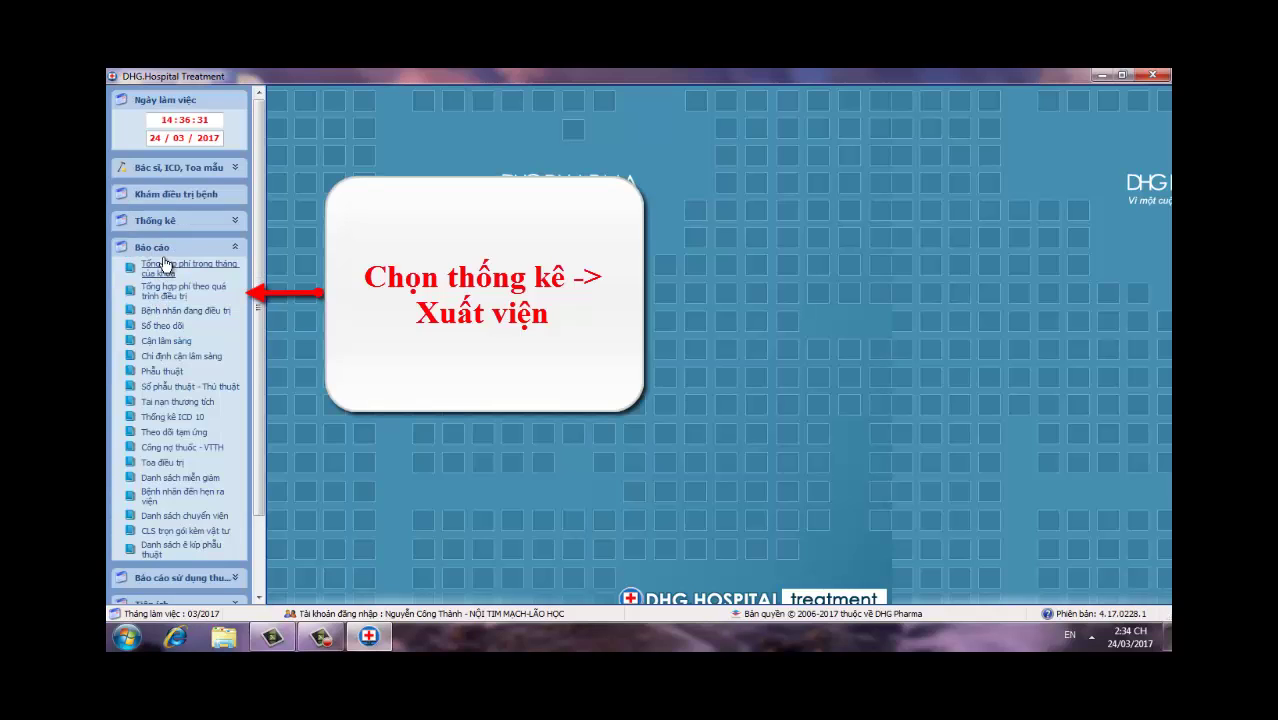
pyautogui.click(159, 224)
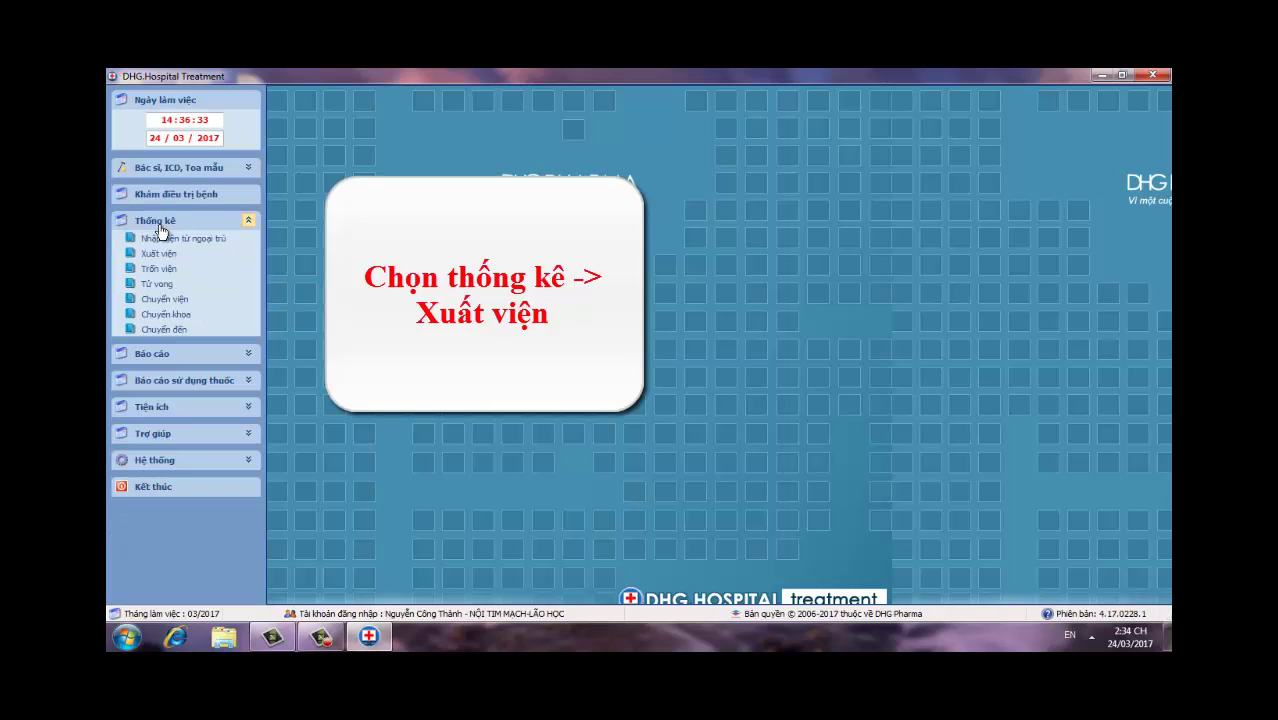
pyautogui.click(158, 254)
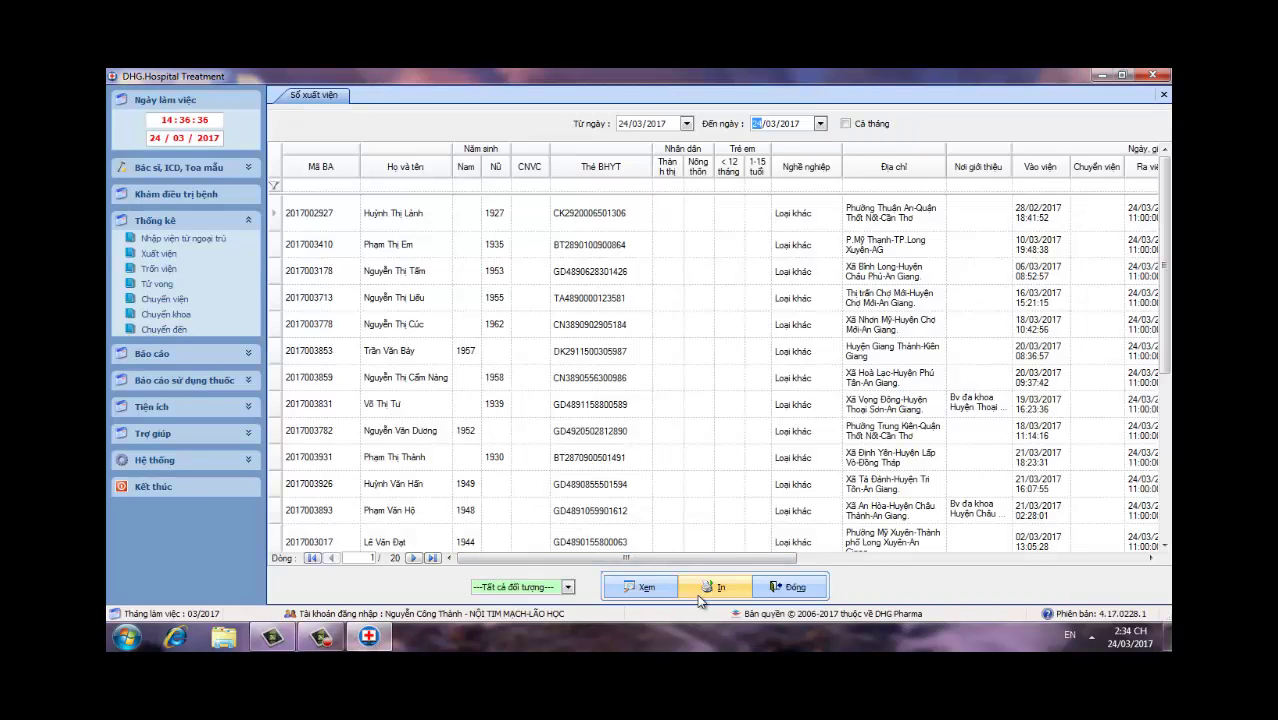
pyautogui.click(704, 590)
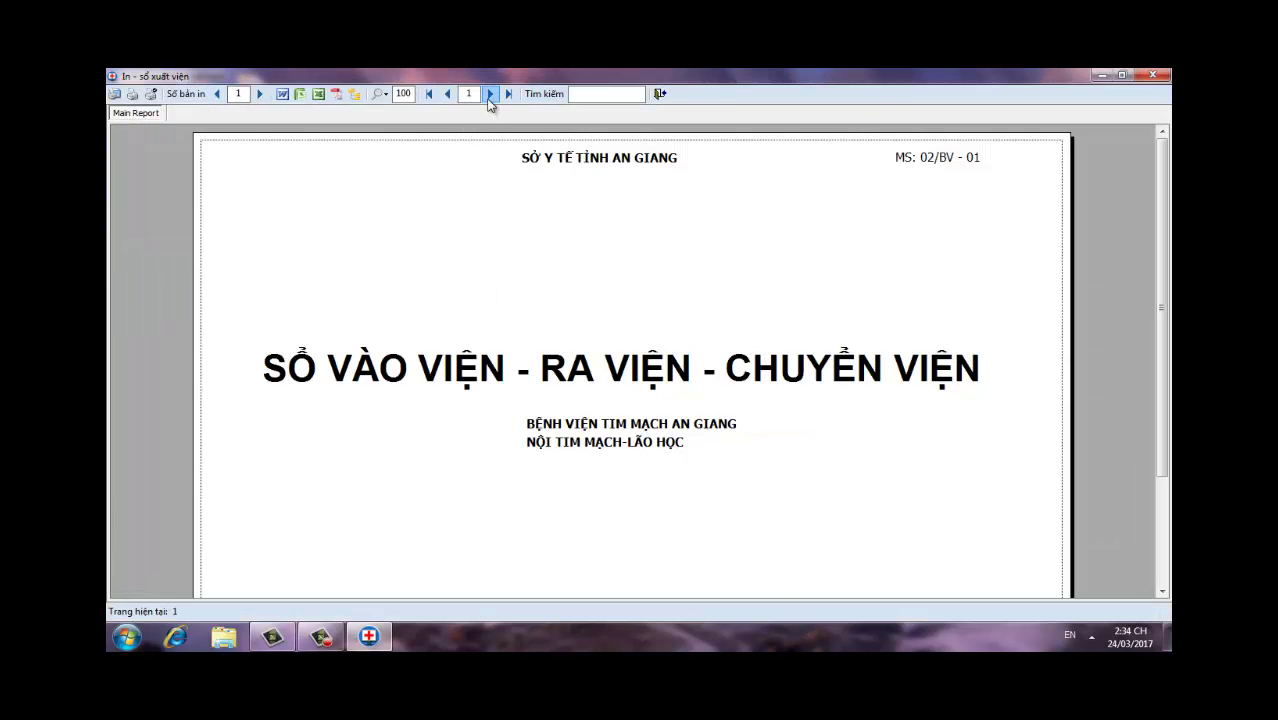
# Step: Print page 2 of the discharge register on the Canon LBP2900 and close the preview
pyautogui.click(490, 93)
pyautogui.click(114, 94)
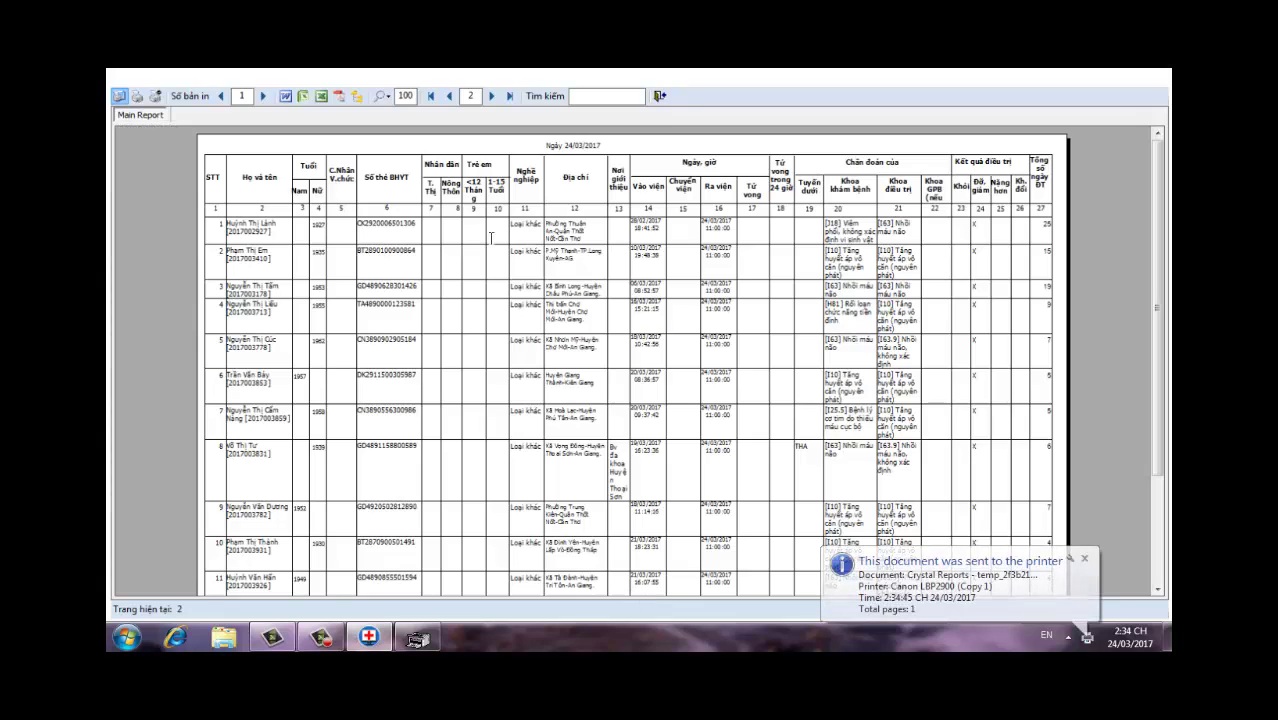
pyautogui.press('Escape')
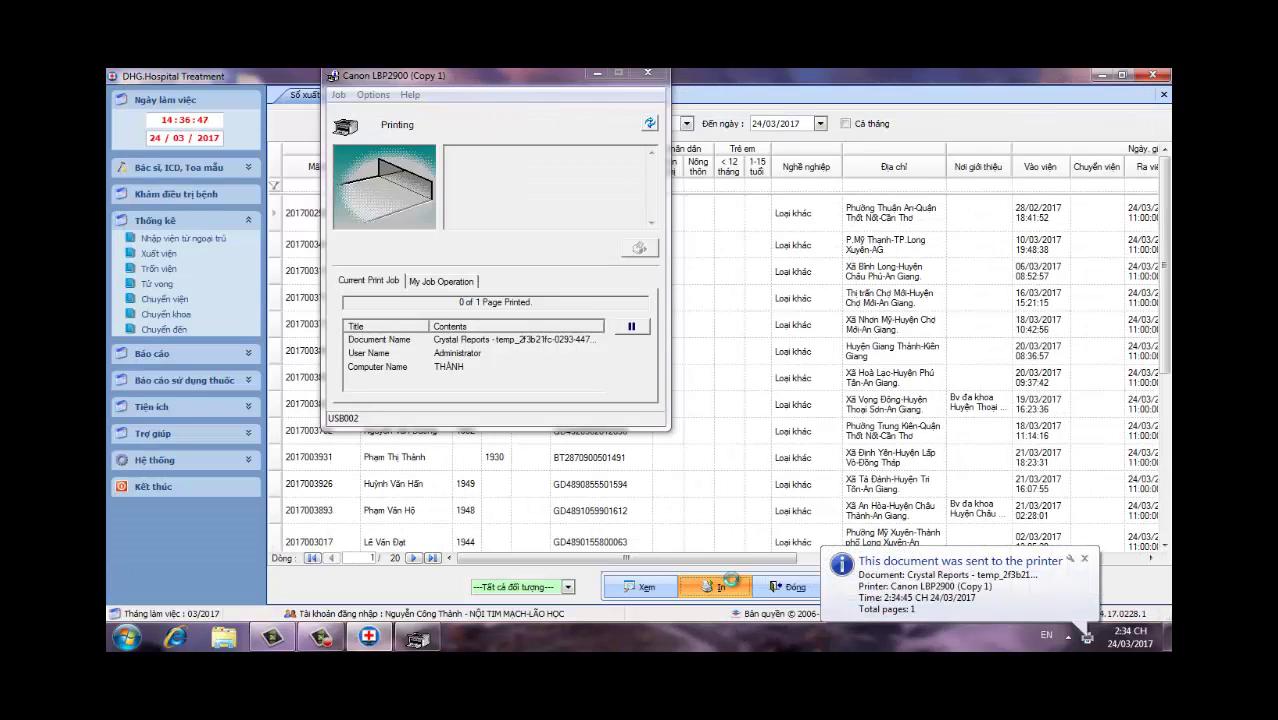
# Step: Reopen the discharge register preview and print page 3
pyautogui.click(733, 588)
pyautogui.click(492, 94)
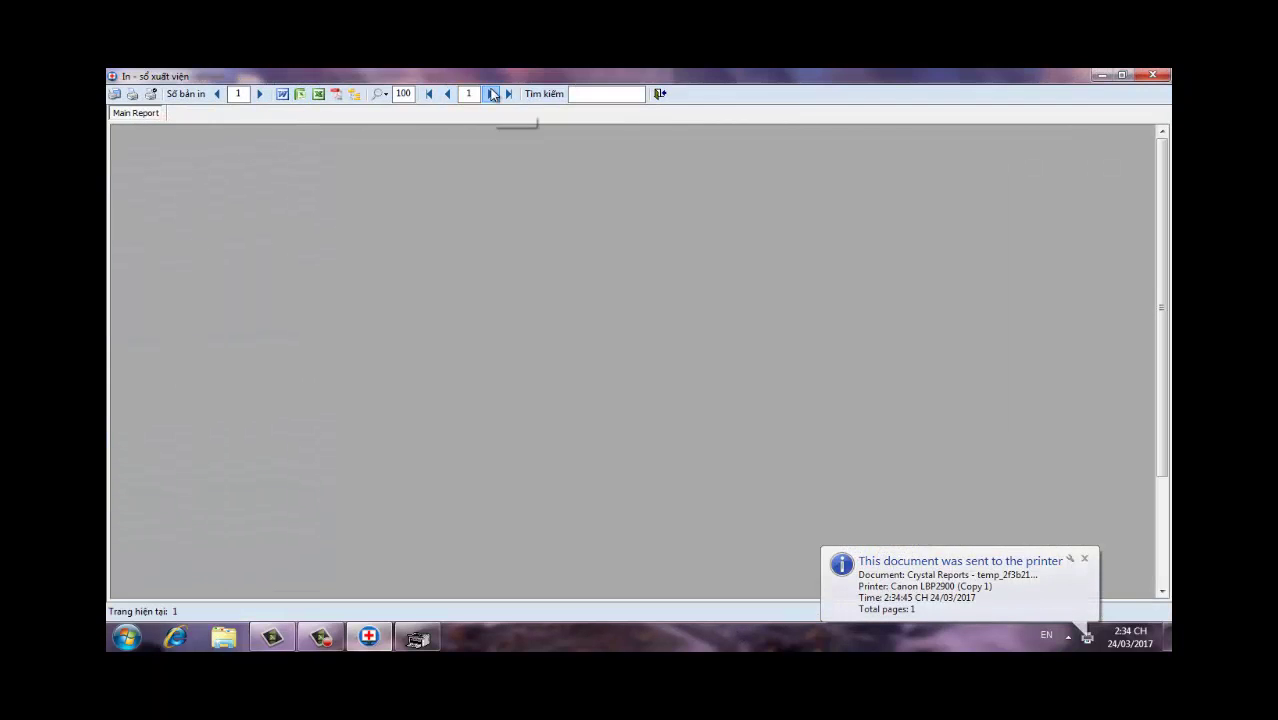
pyautogui.click(492, 94)
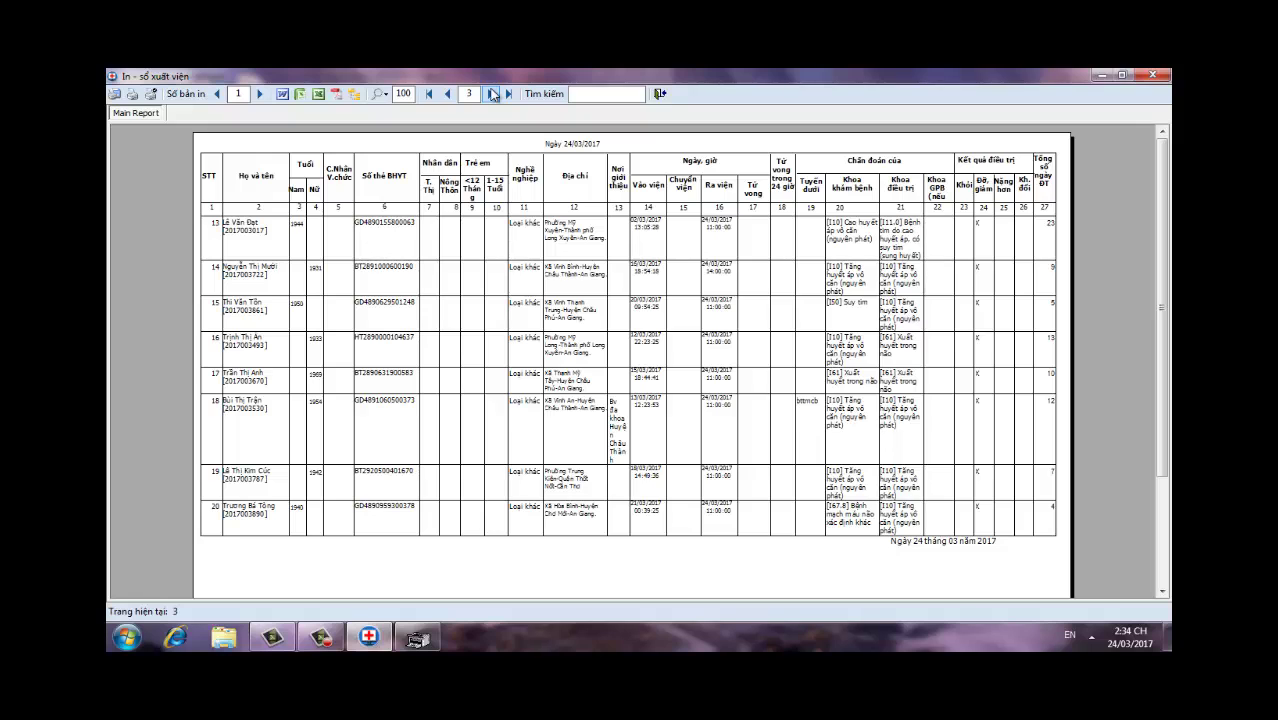
pyautogui.click(116, 96)
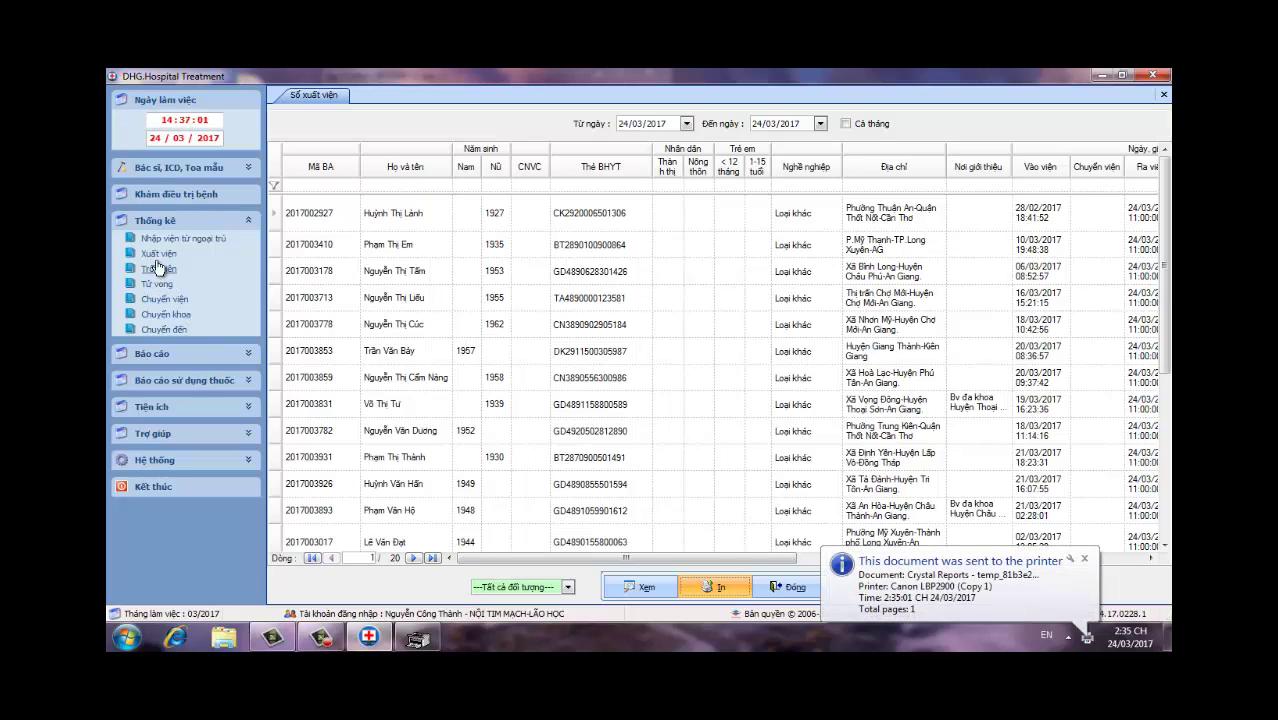
# Step: Load the Chuyển viện register for 24/03/2017, dismiss the no-data message, close it and minimize
pyautogui.click(157, 302)
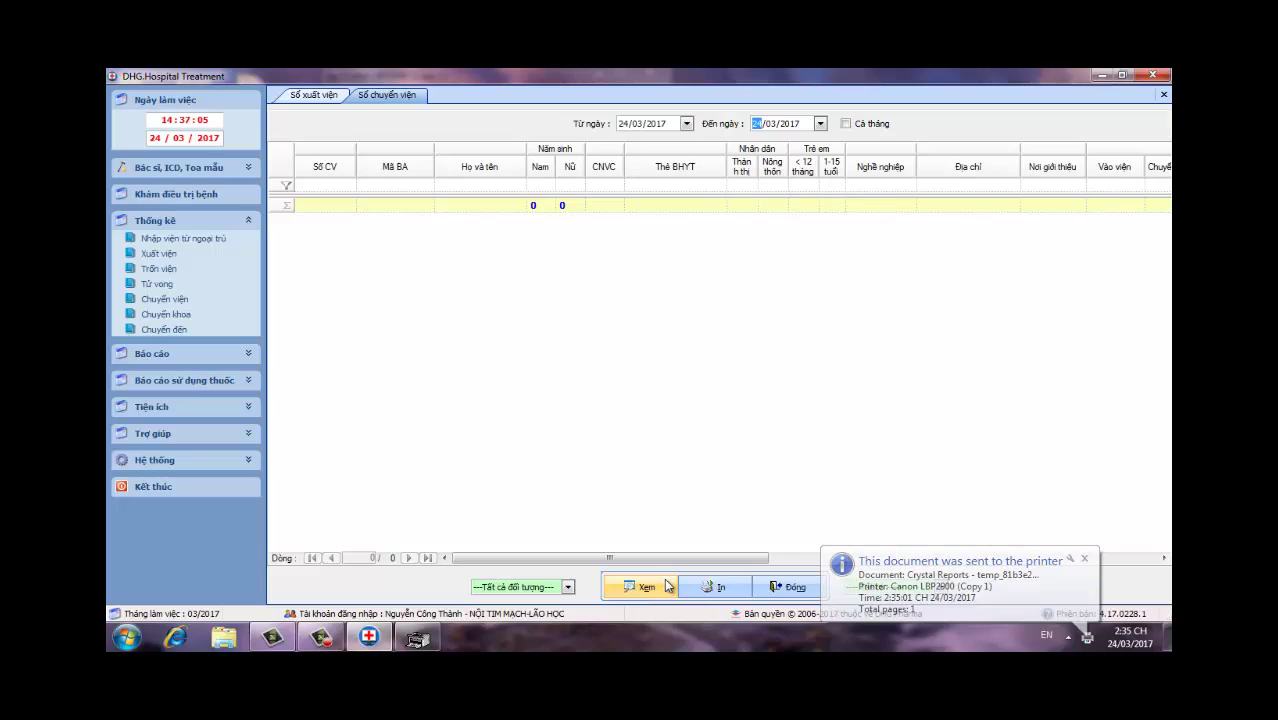
pyautogui.click(666, 587)
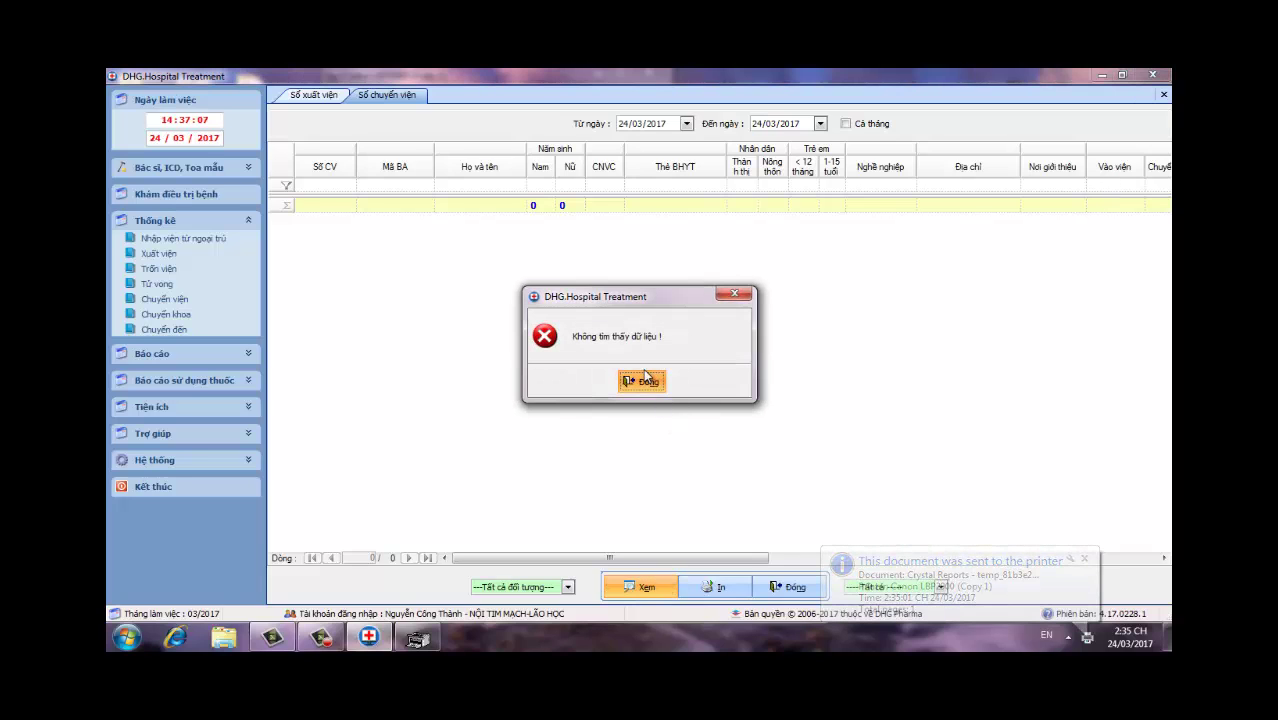
pyautogui.click(750, 293)
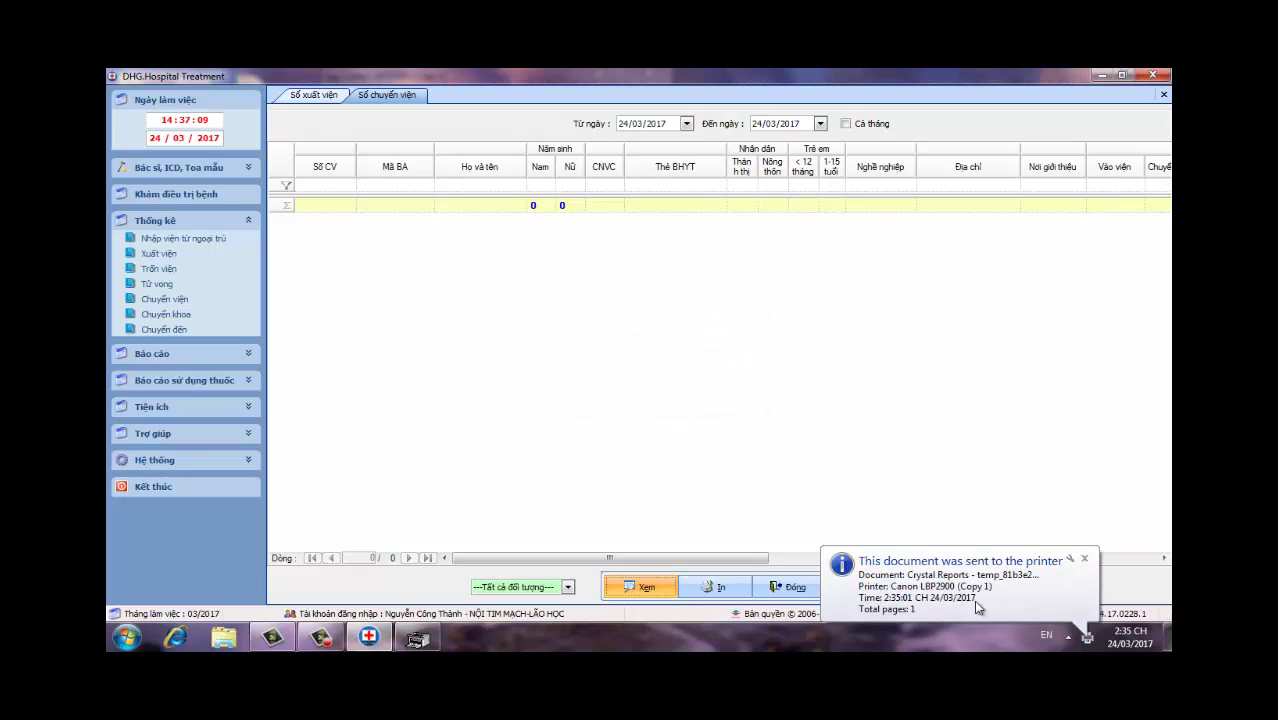
pyautogui.click(1085, 559)
pyautogui.click(790, 589)
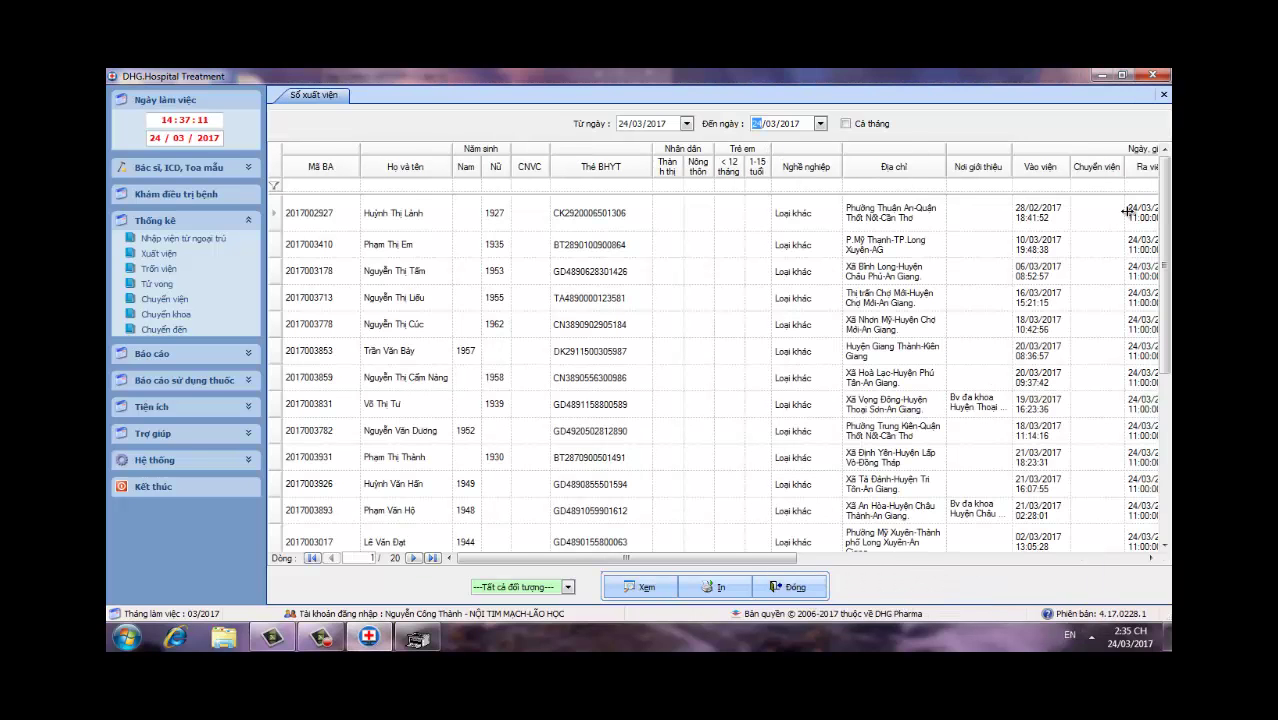
pyautogui.click(1098, 76)
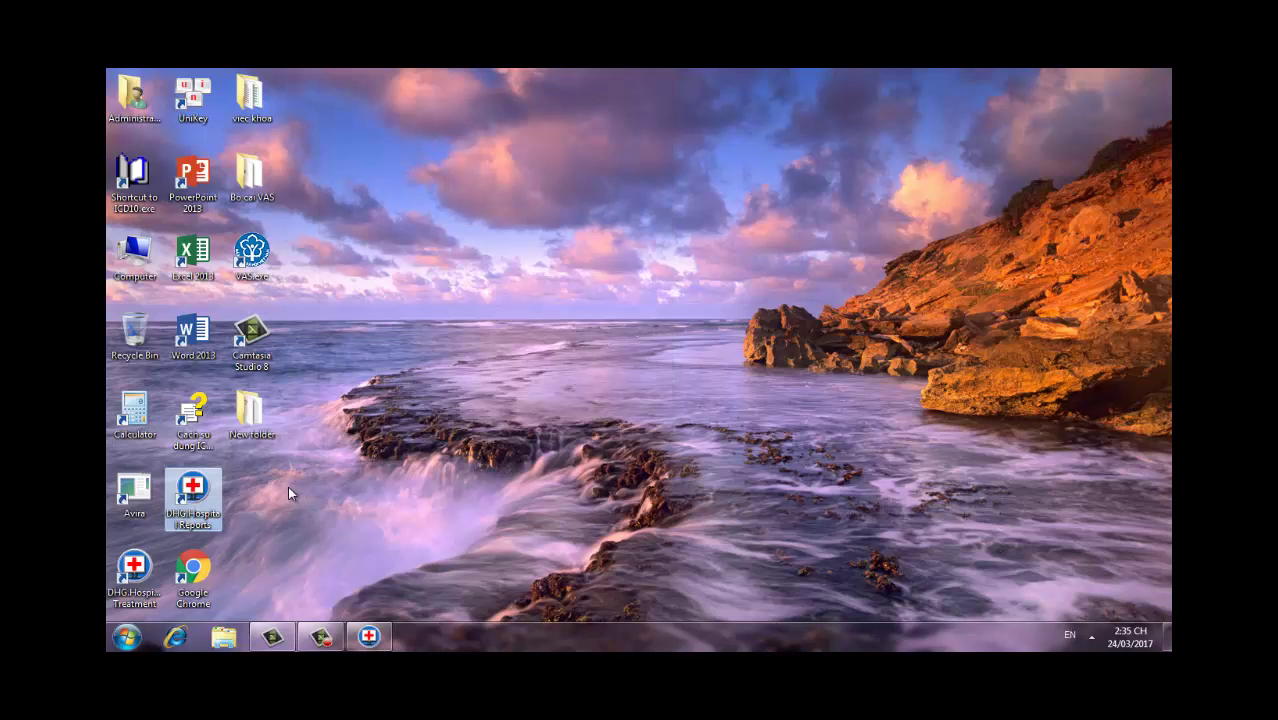
# Step: Launch DHG.Hospital Reports and sign in with the account name and password
pyautogui.doubleClick(194, 500)
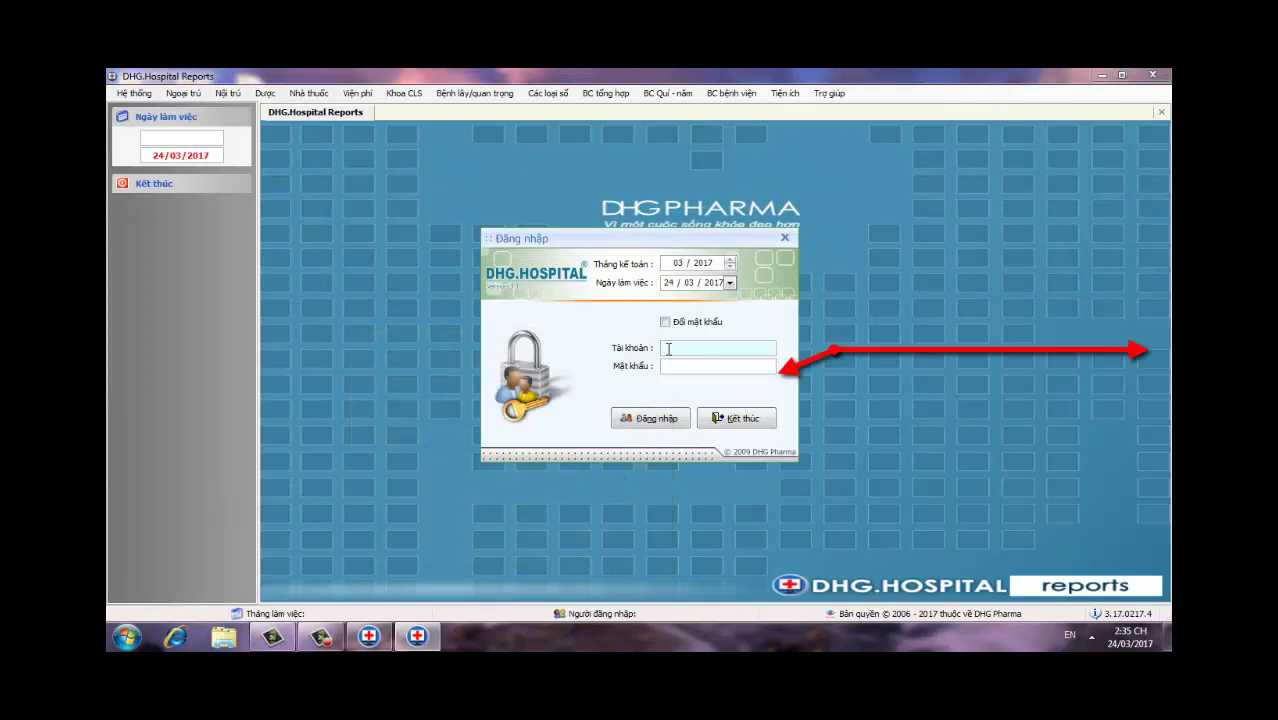
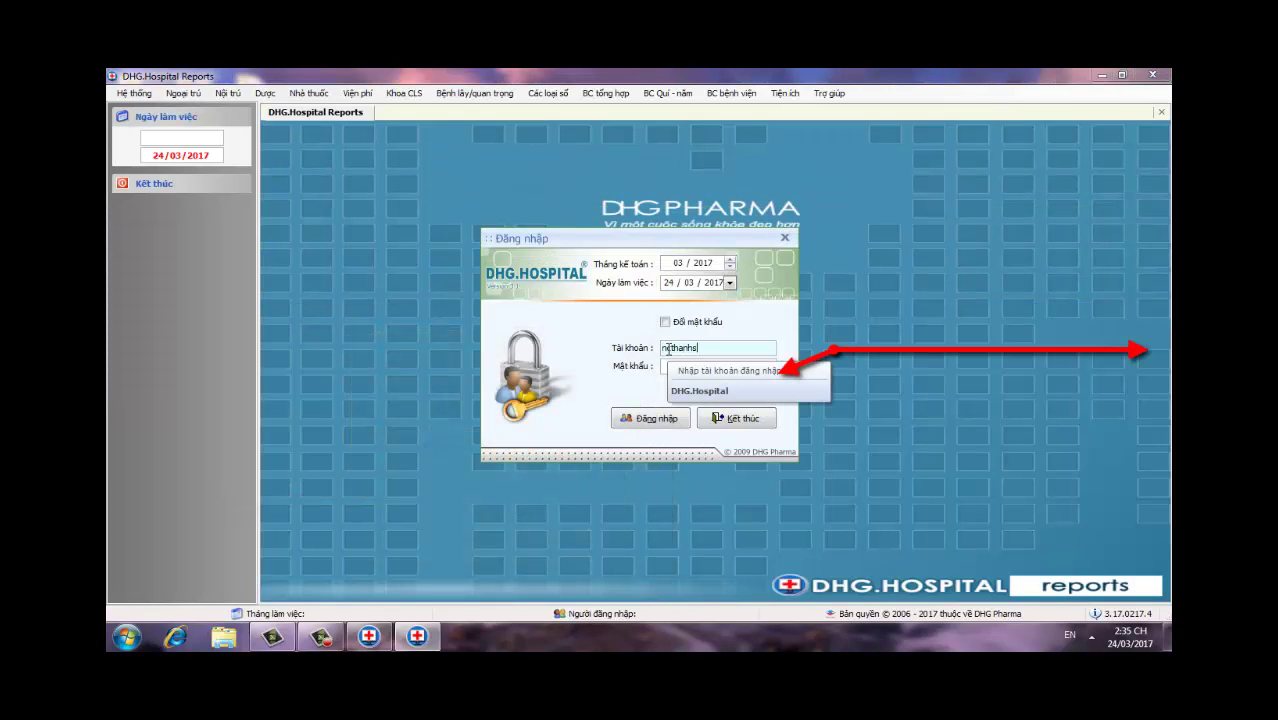
pyautogui.press('Tab')
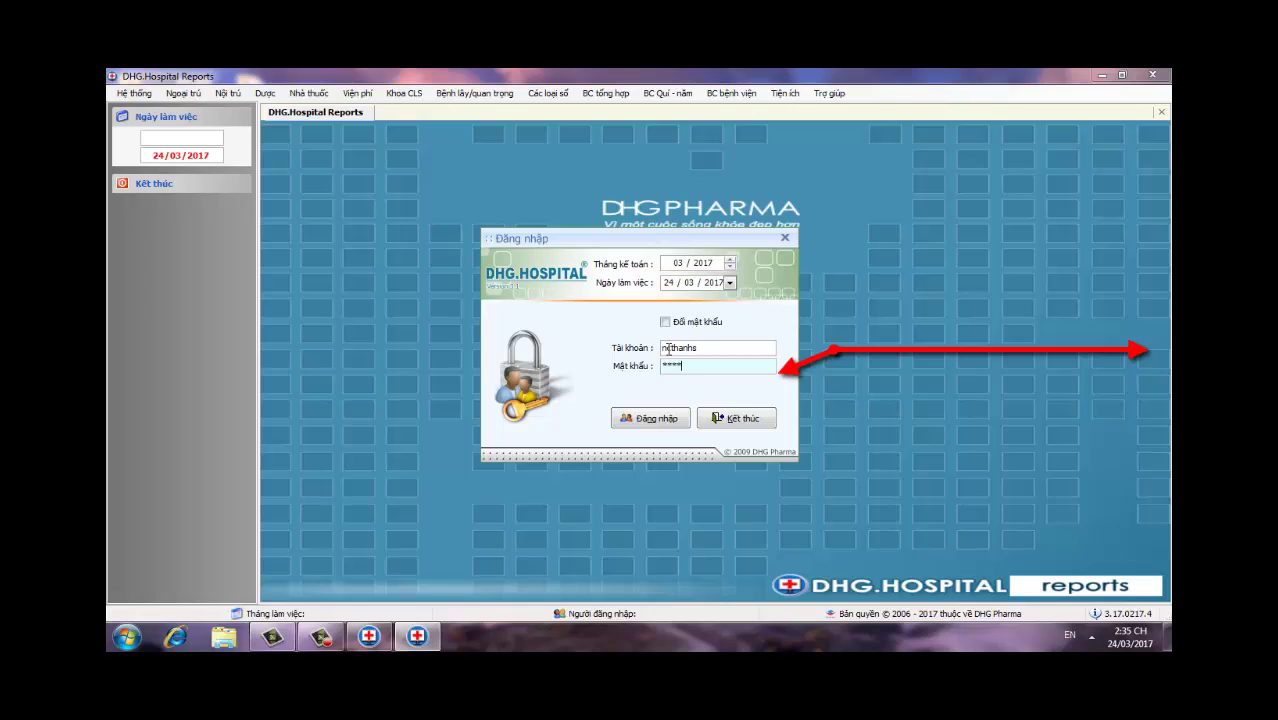
pyautogui.press('Return')
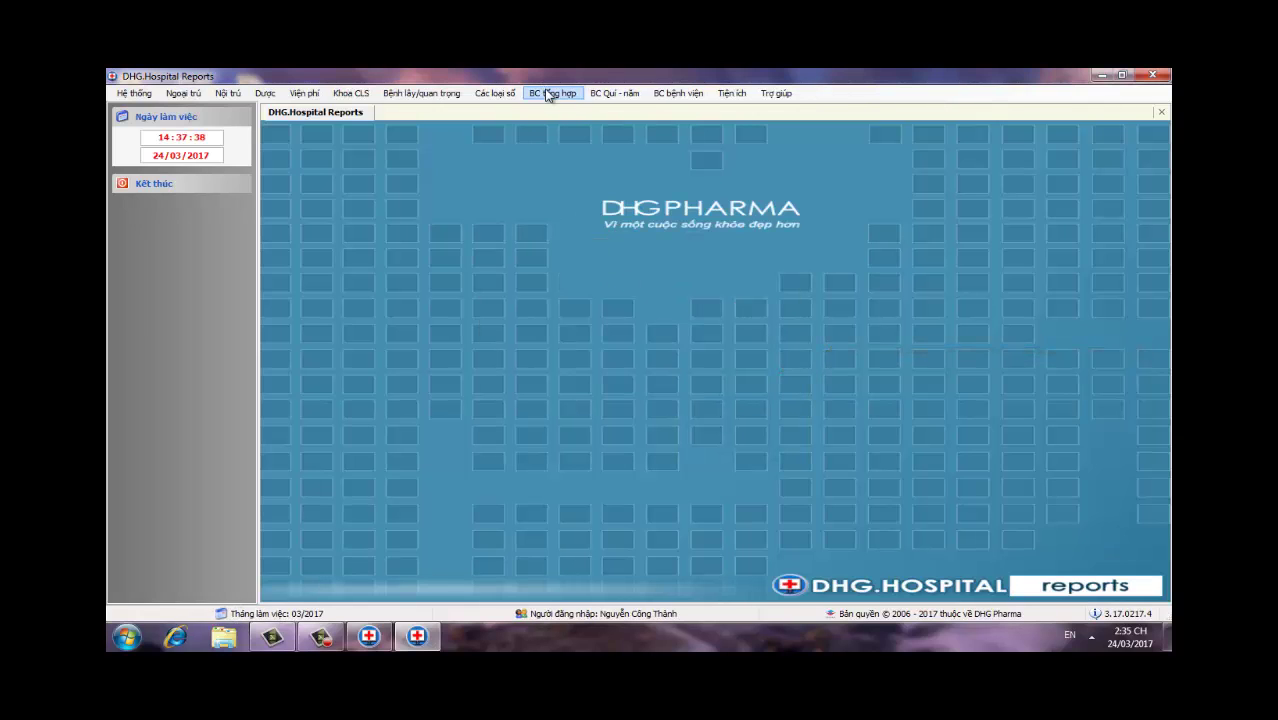
# Step: Open Xuất dữ liệu CV9324/BYT-BH and load the 24/03/2017 Điều trị nội trú records
pyautogui.click(548, 95)
pyautogui.moveTo(587, 160)
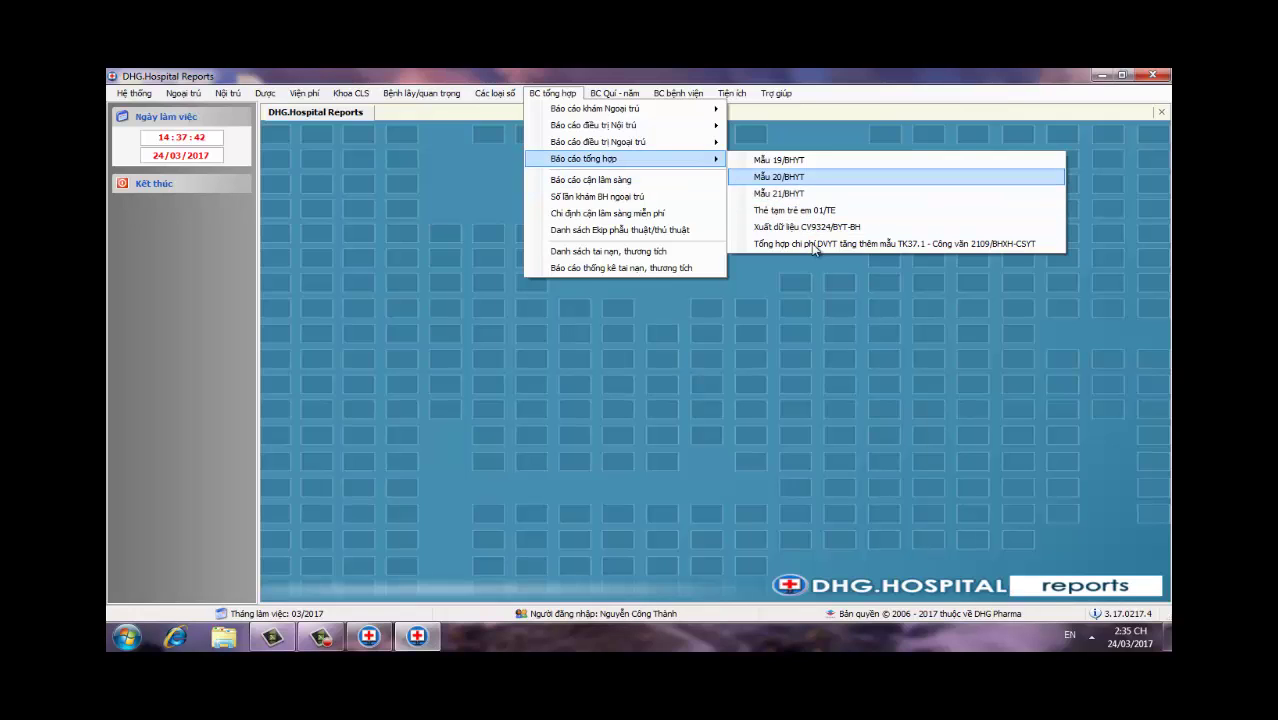
pyautogui.click(812, 228)
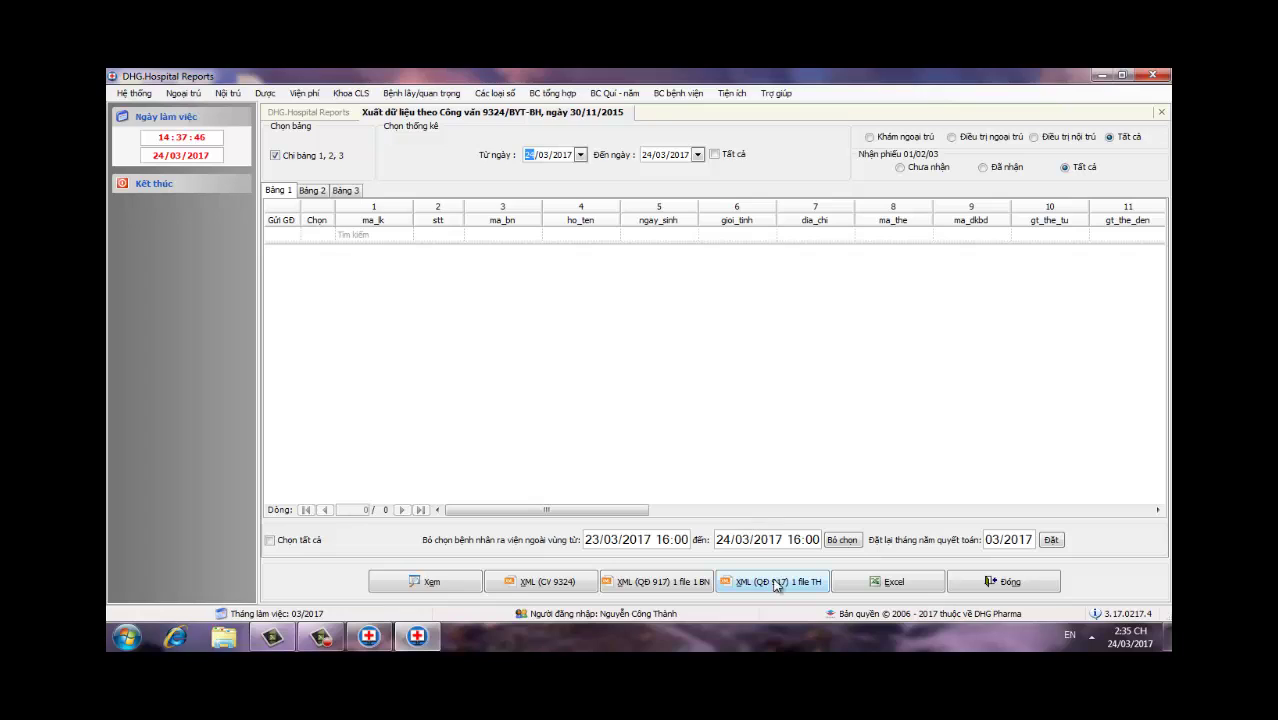
pyautogui.click(1033, 139)
pyautogui.click(466, 582)
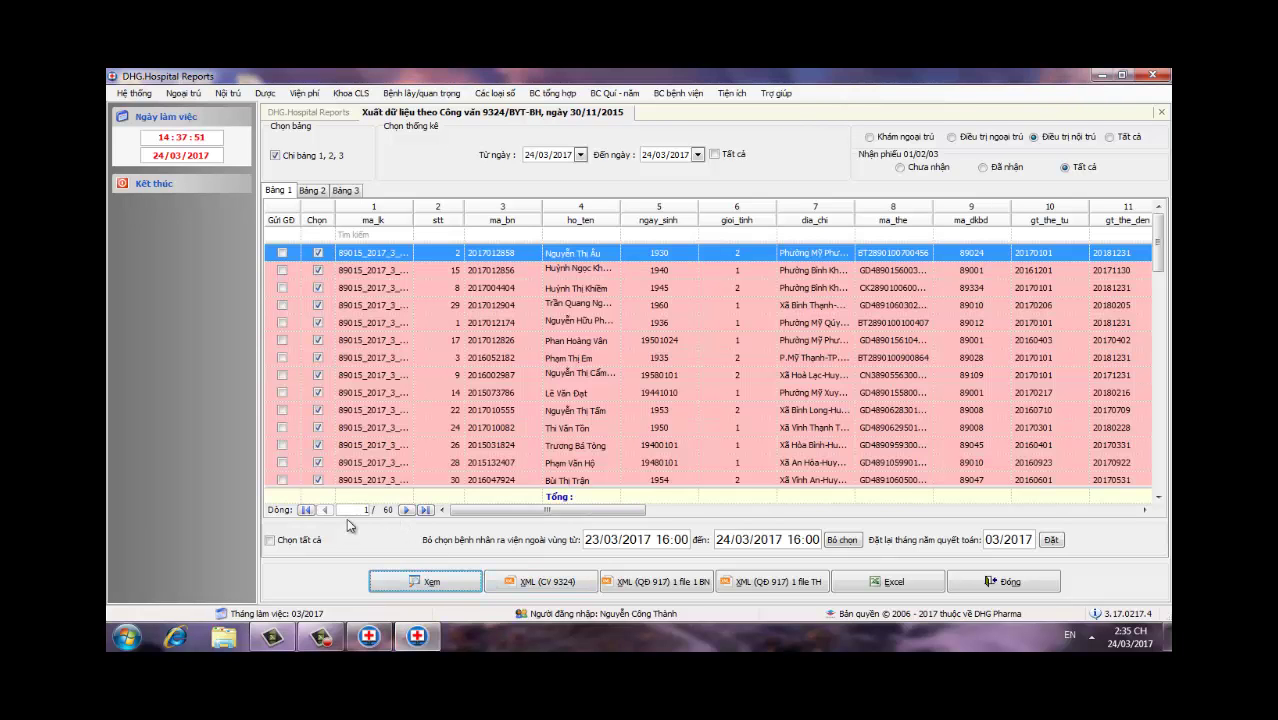
# Step: Untick all 60 records, then tick the first two patients found through the ho_ten filter
pyautogui.click(269, 540)
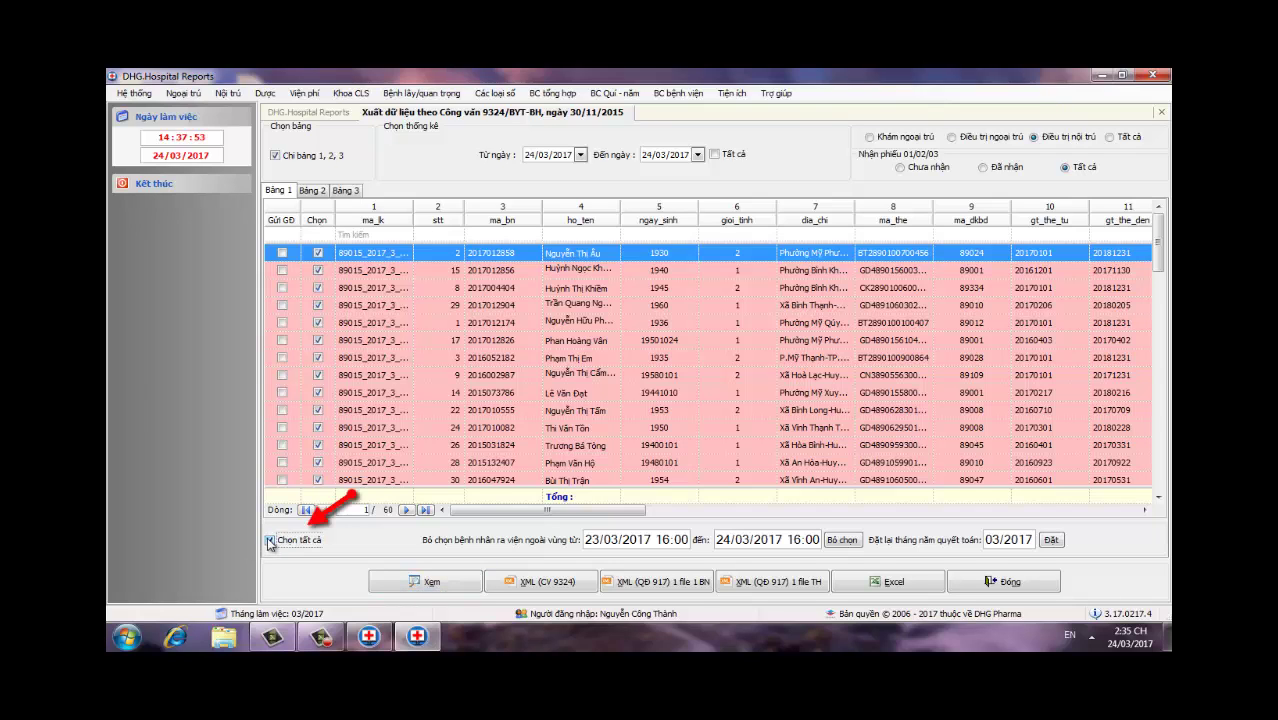
pyautogui.click(584, 233)
pyautogui.write('lanhf')
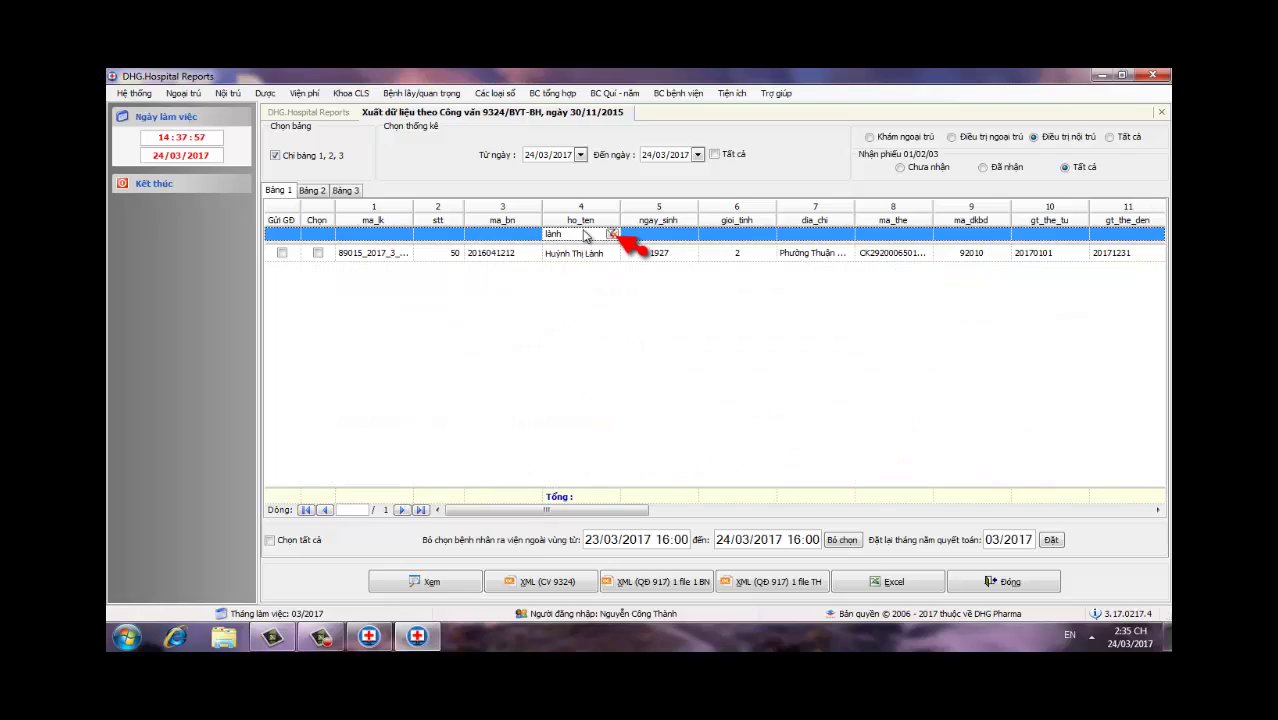
pyautogui.click(317, 255)
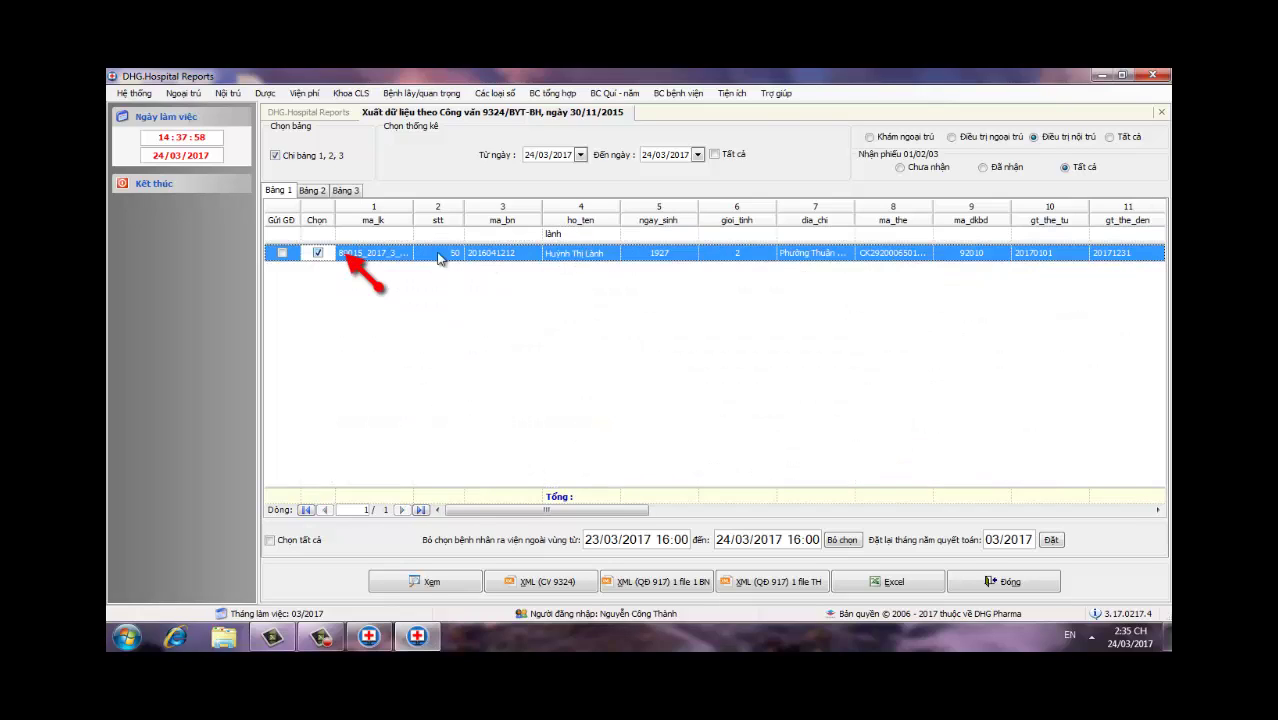
pyautogui.click(585, 234)
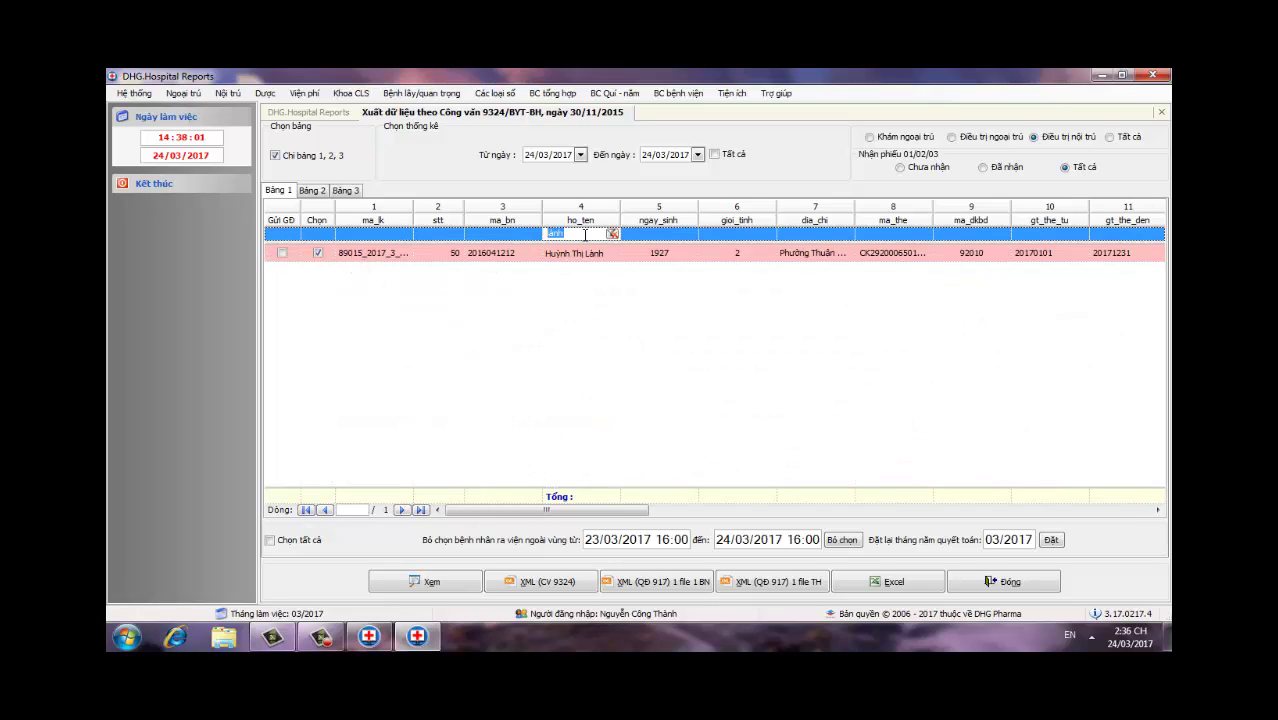
pyautogui.write('em')
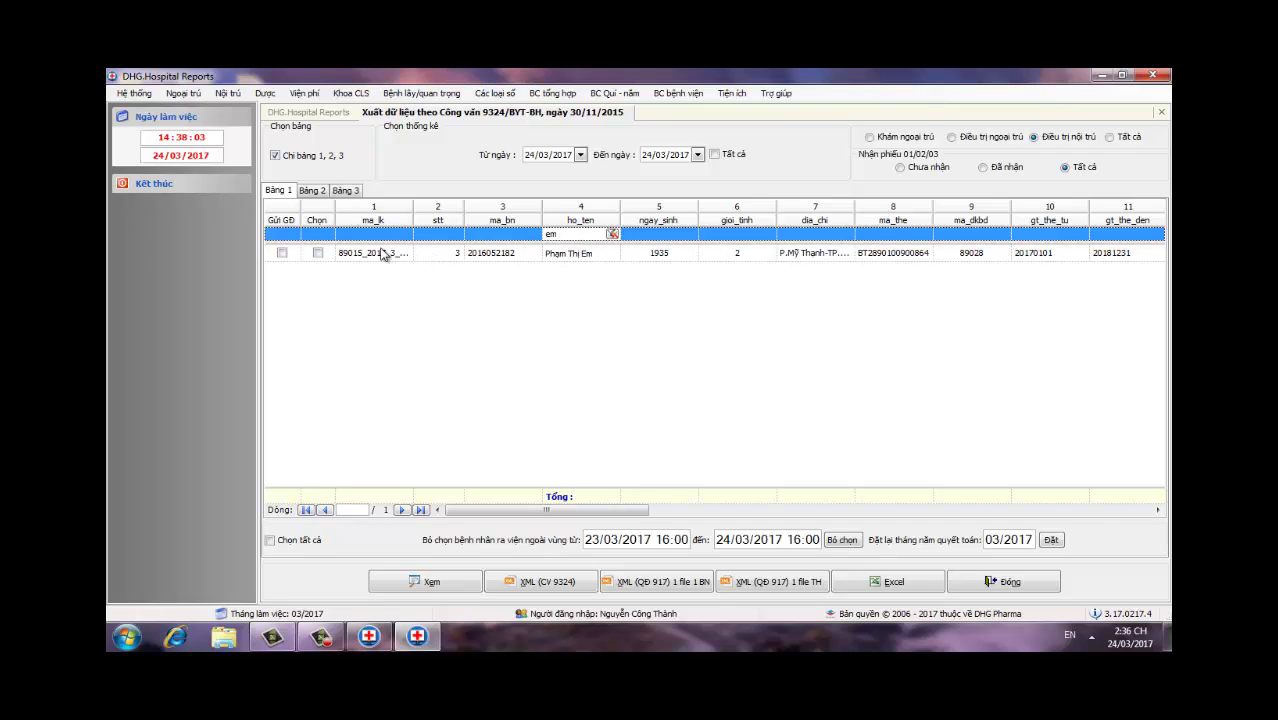
pyautogui.click(317, 253)
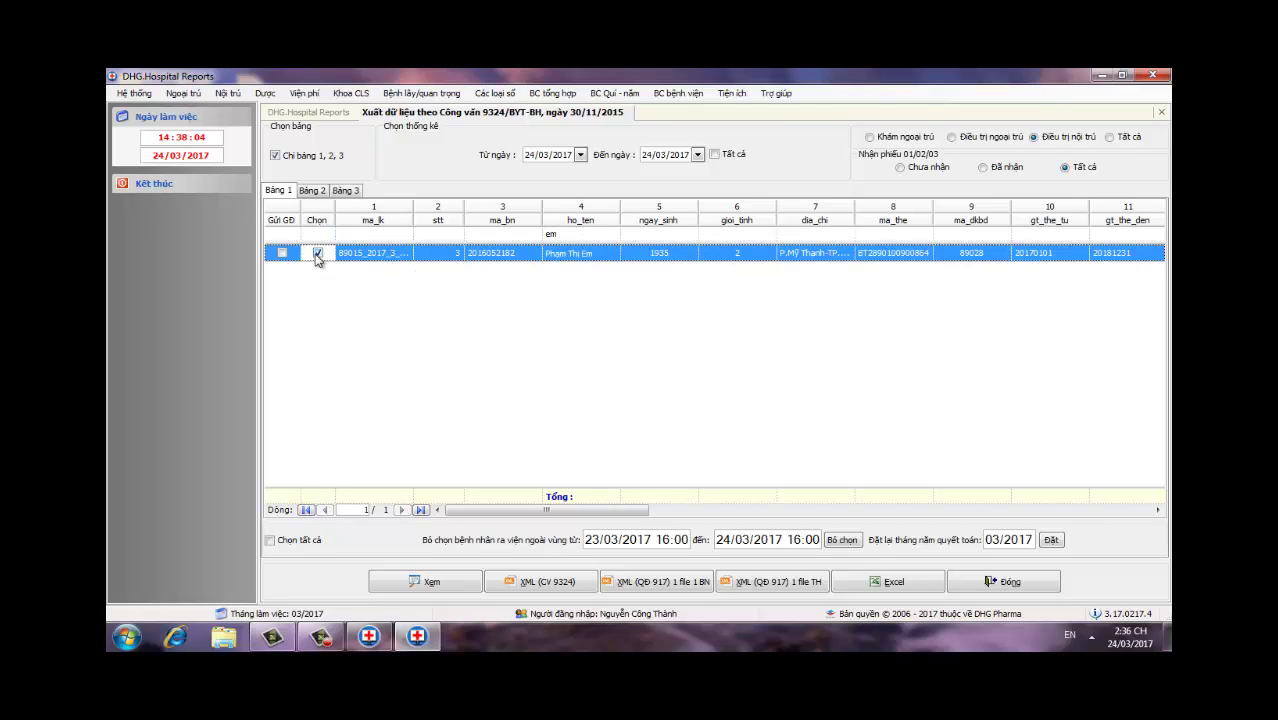
# Step: Tick three more name-searched patients, closing the Windows colour-scheme popup along the way
pyautogui.click(576, 233)
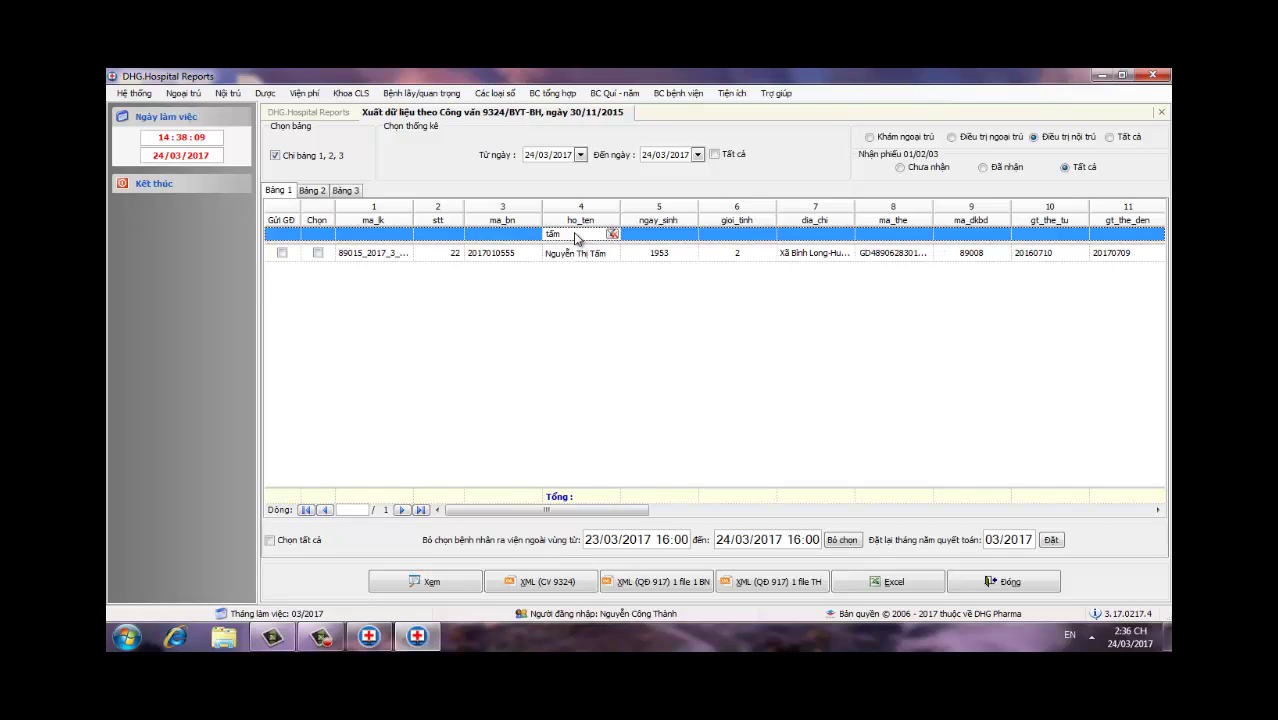
pyautogui.click(318, 253)
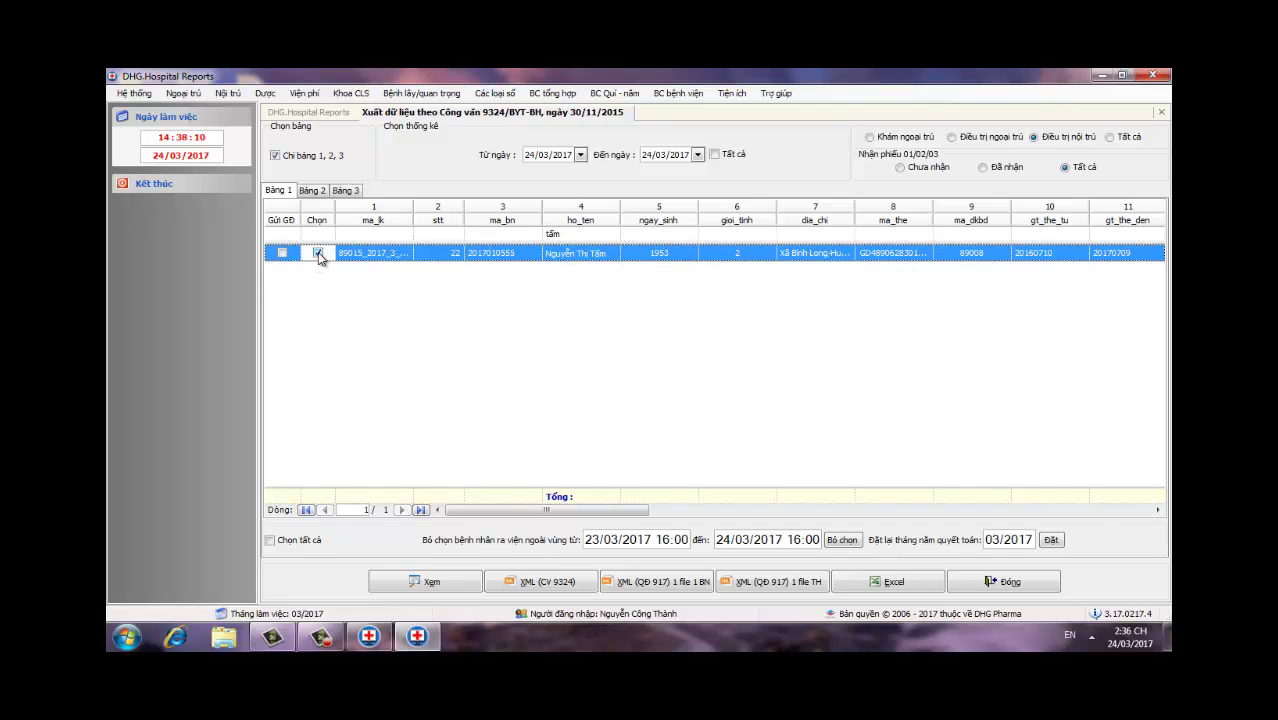
pyautogui.click(602, 232)
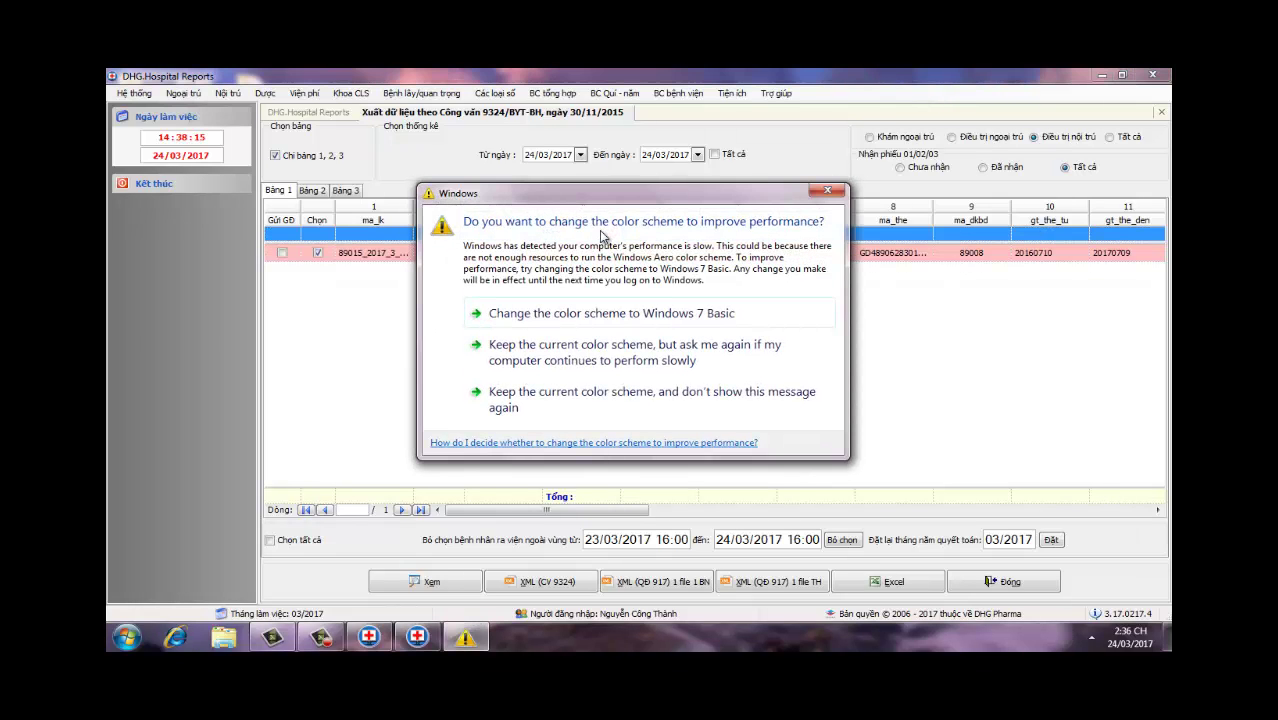
pyautogui.click(836, 190)
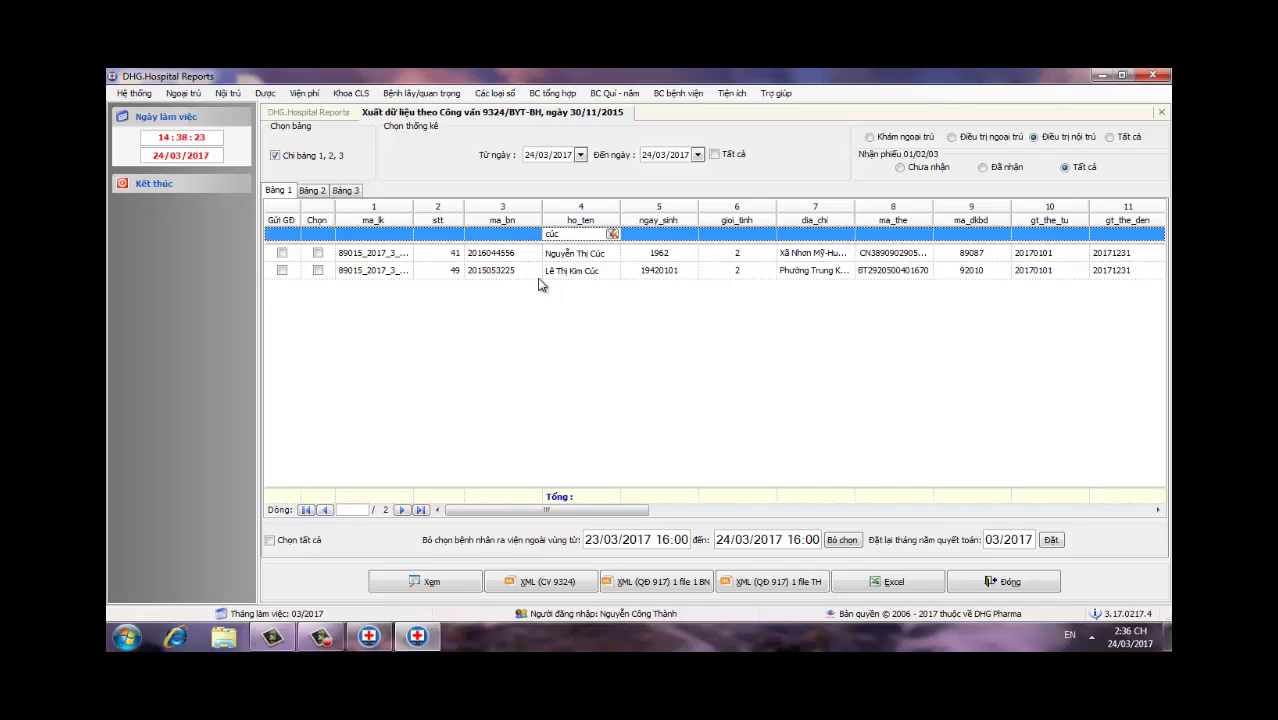
pyautogui.click(318, 253)
pyautogui.click(604, 234)
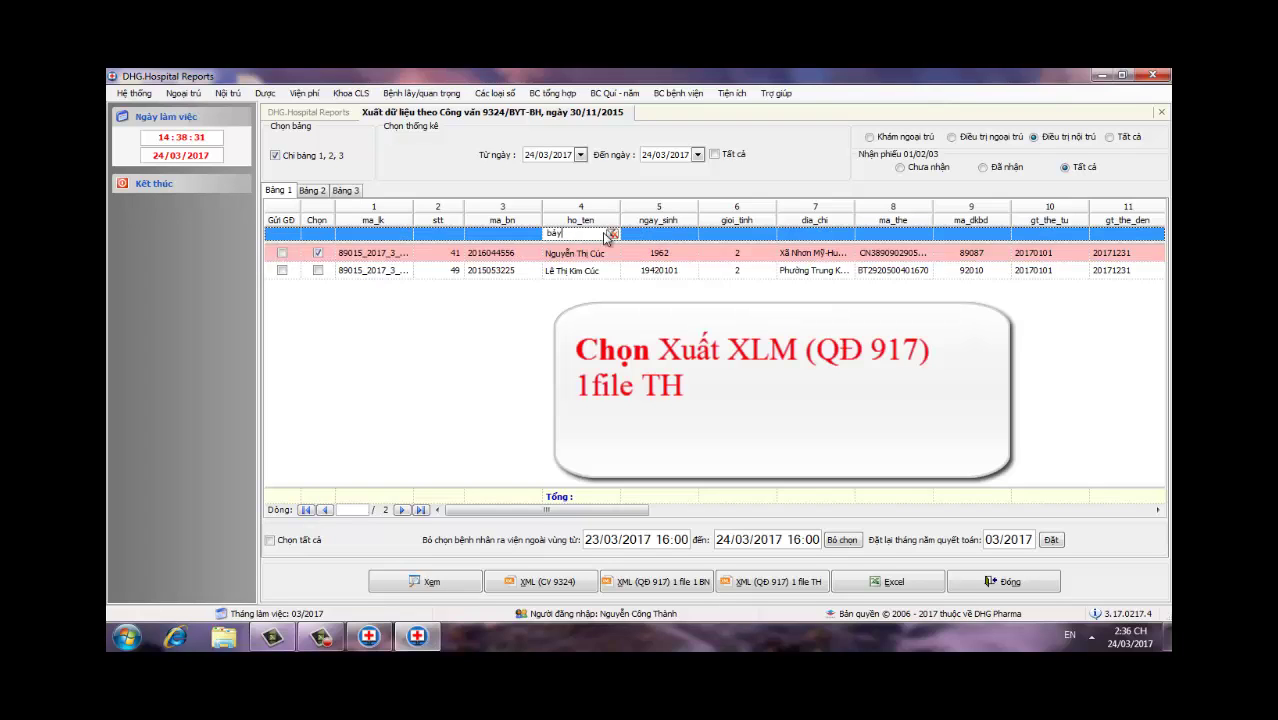
pyautogui.write('bày')
pyautogui.click(320, 253)
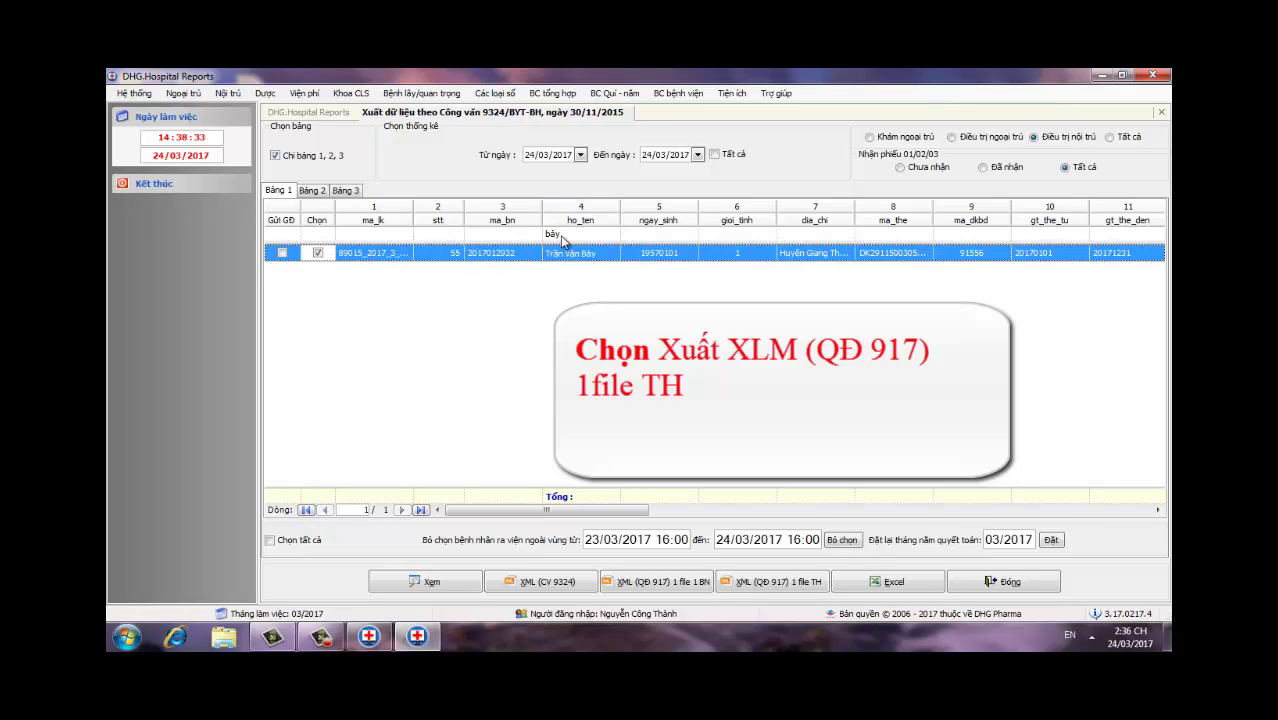
# Step: Filter by three further patient names and tick each matching record
pyautogui.click(564, 233)
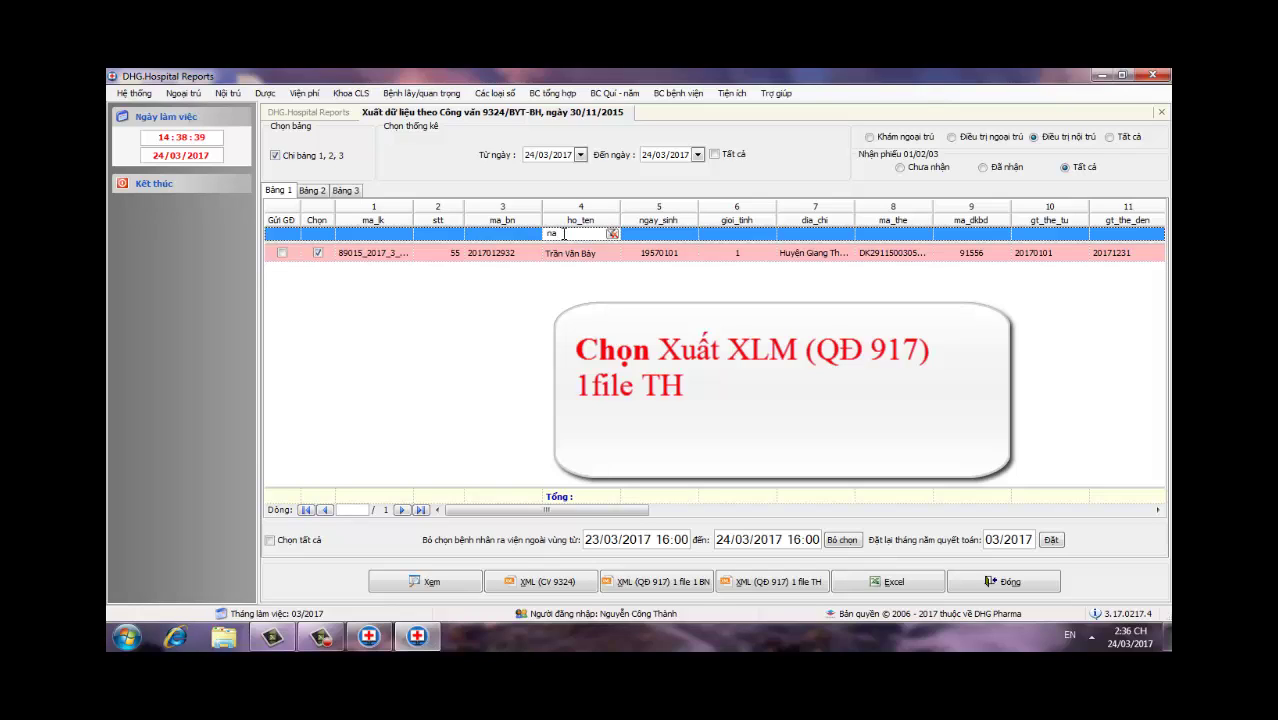
pyautogui.write('nangf')
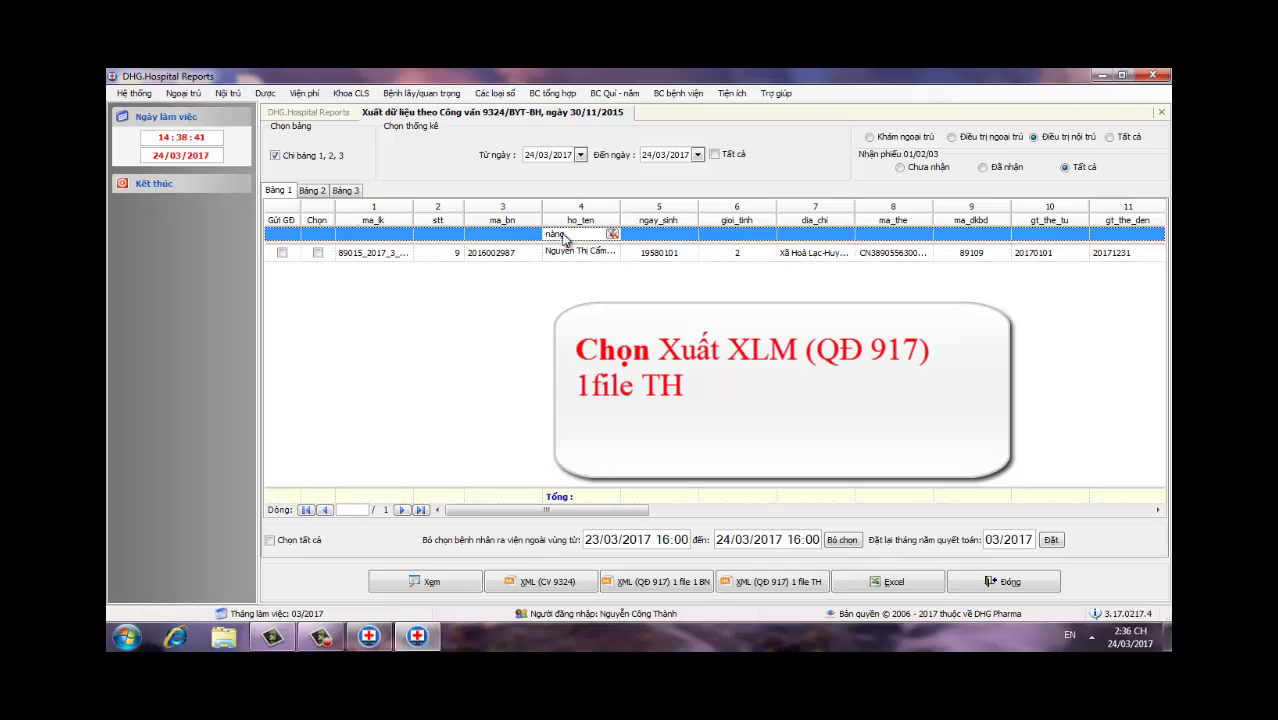
pyautogui.click(317, 254)
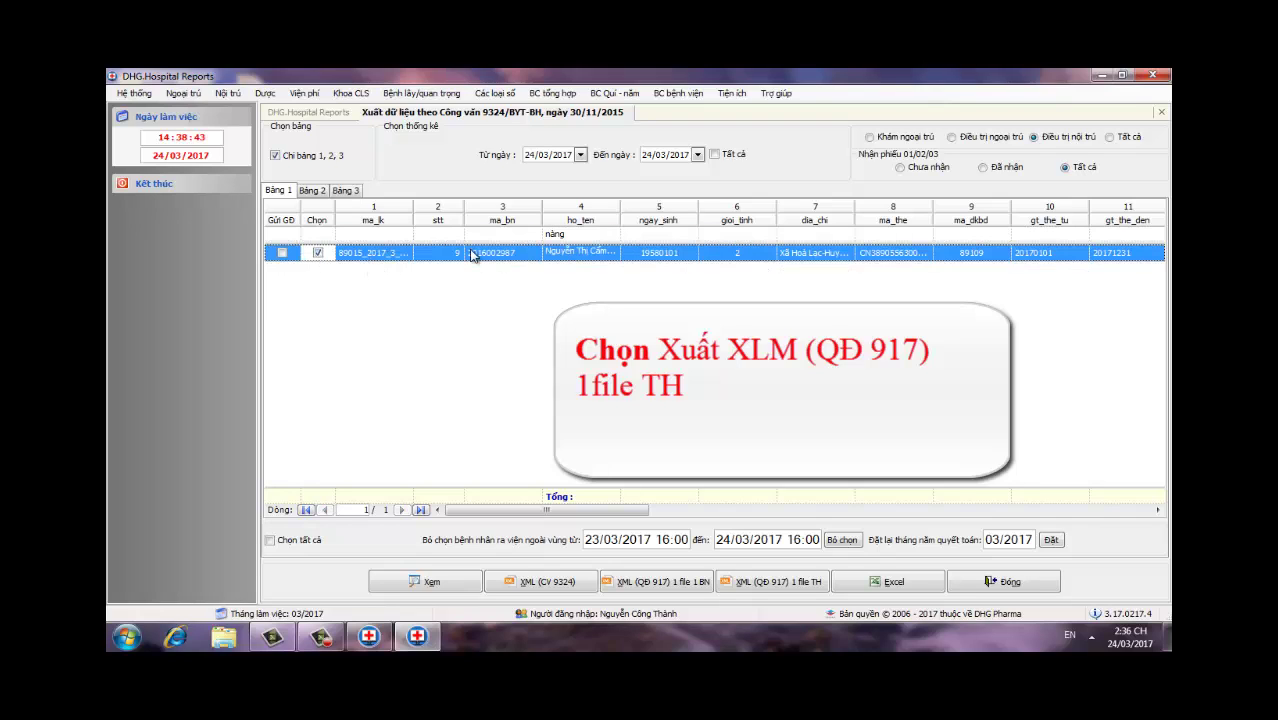
pyautogui.click(587, 236)
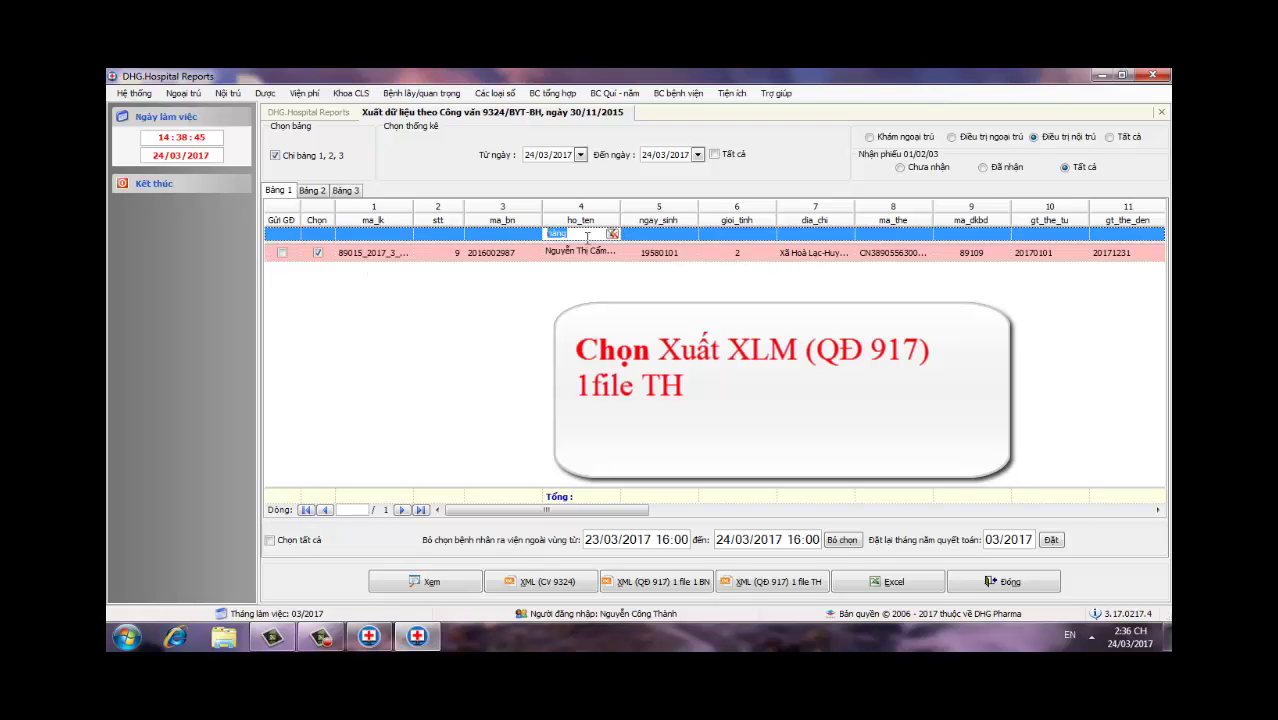
pyautogui.write('tuw')
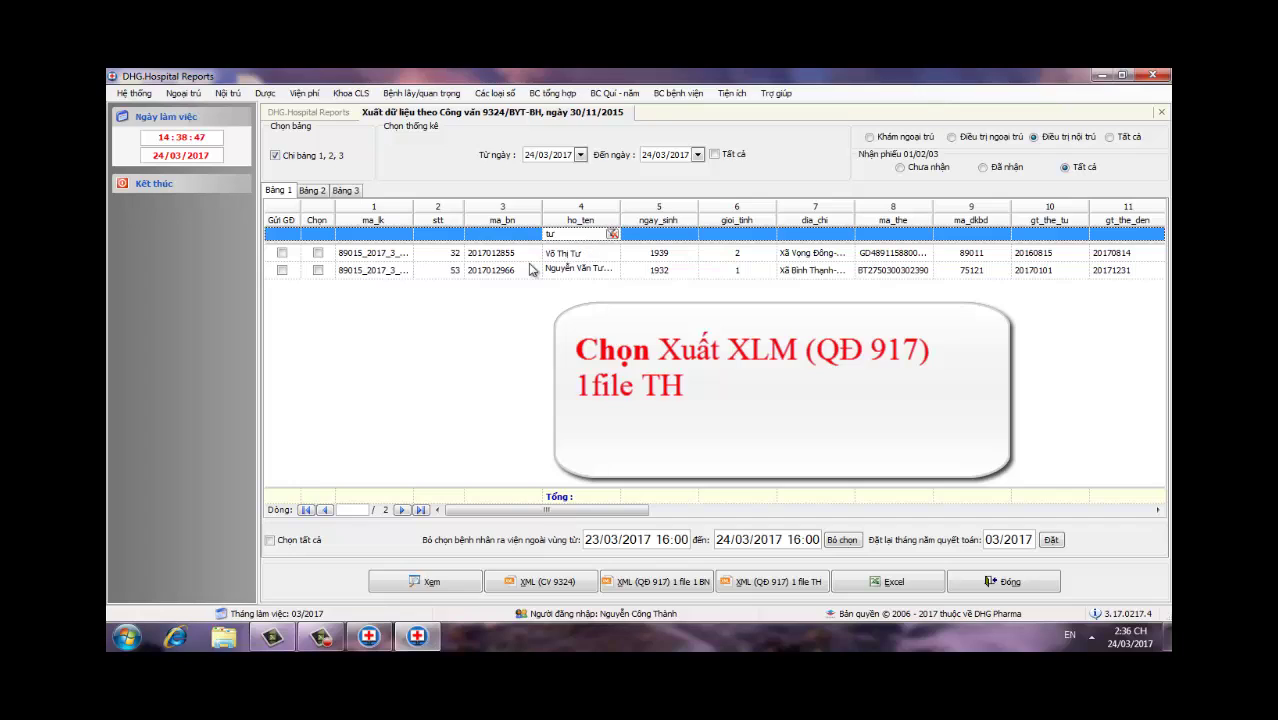
pyautogui.click(317, 253)
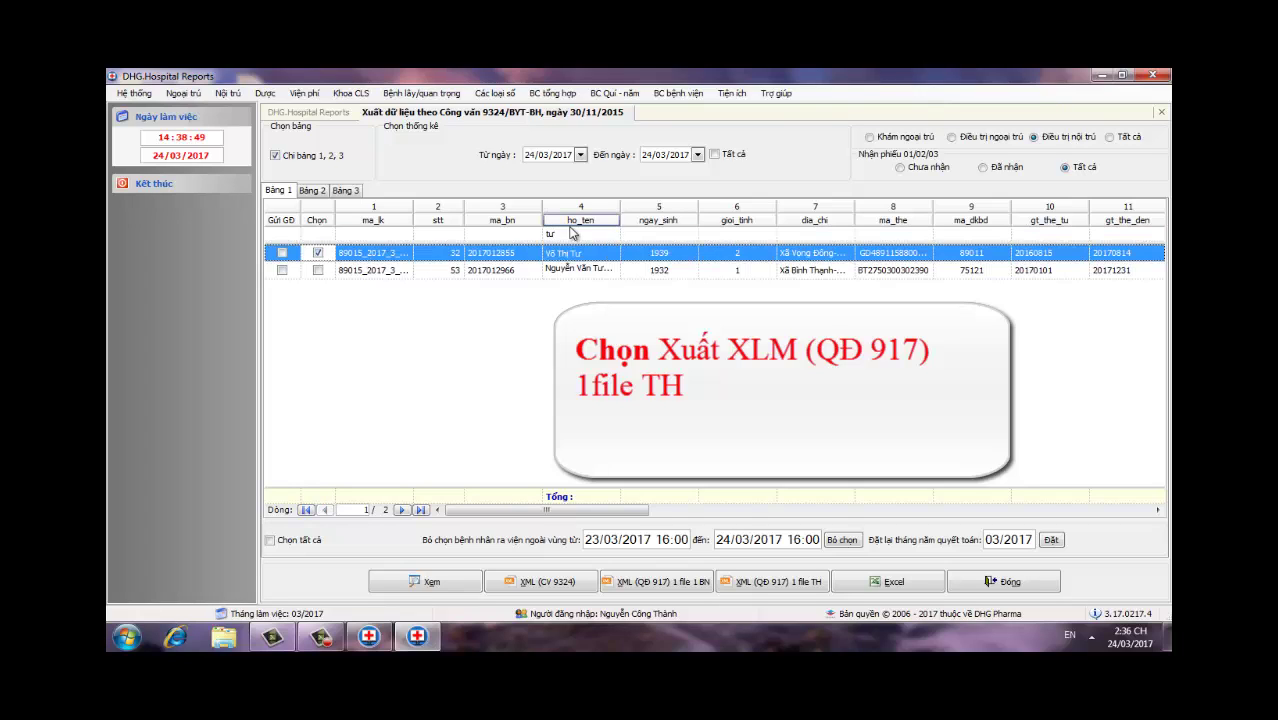
pyautogui.click(571, 234)
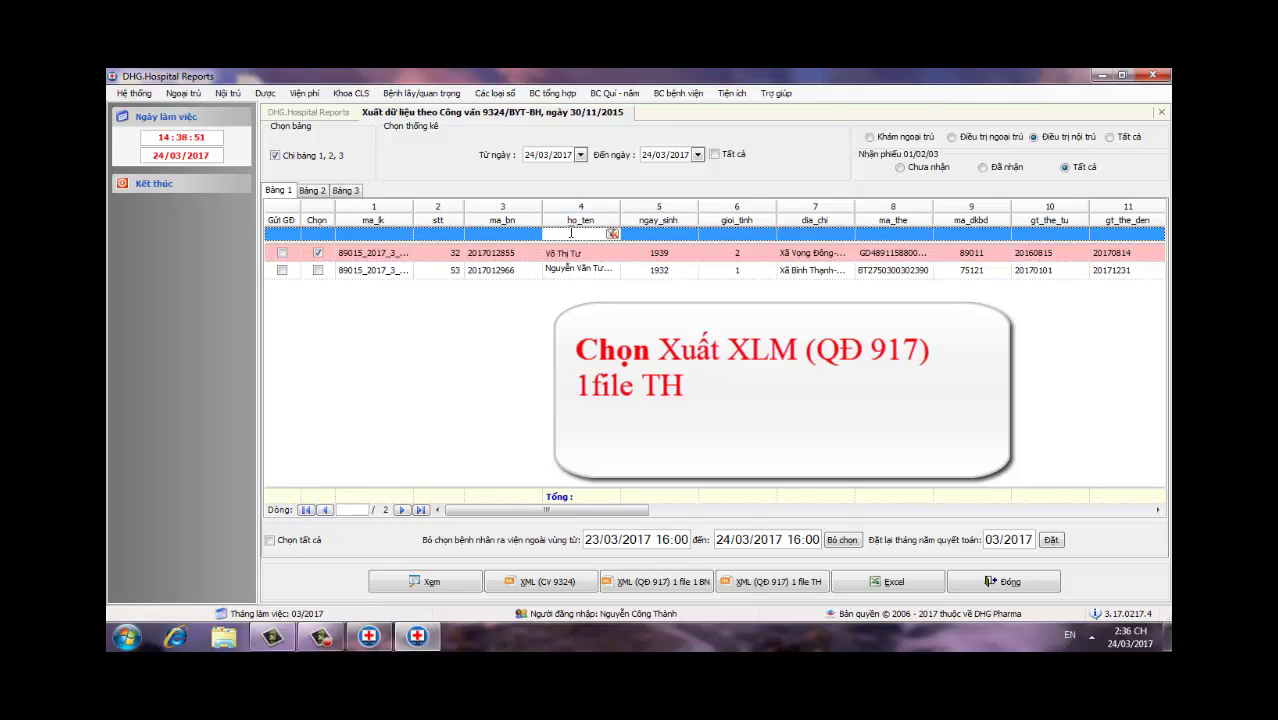
pyautogui.write('duw')
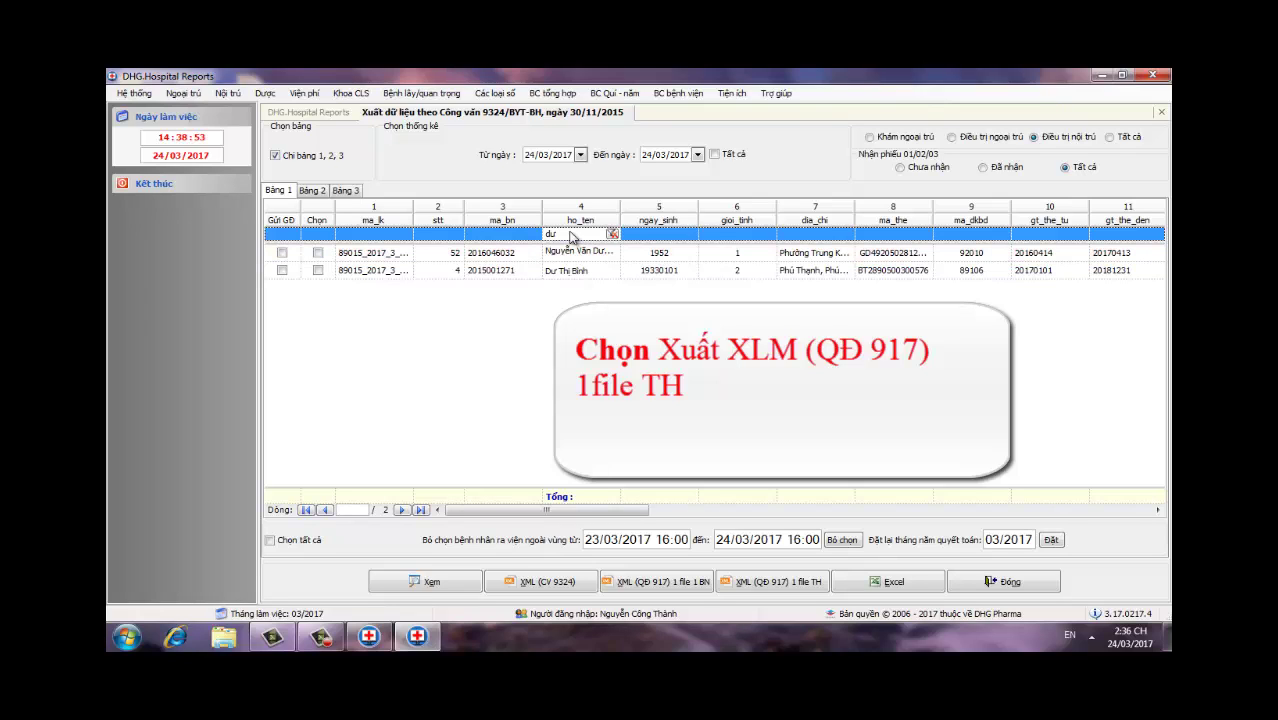
pyautogui.click(318, 253)
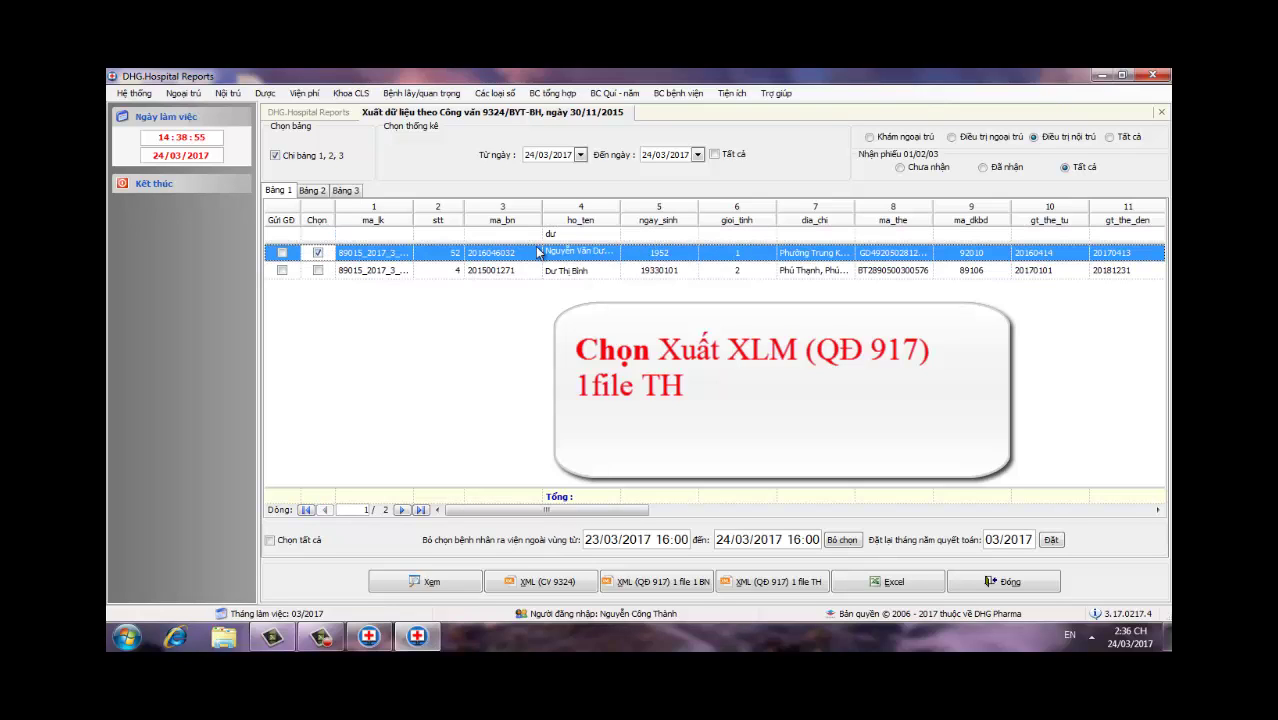
# Step: Tick four more inpatients located by name search in the export grid
pyautogui.click(562, 236)
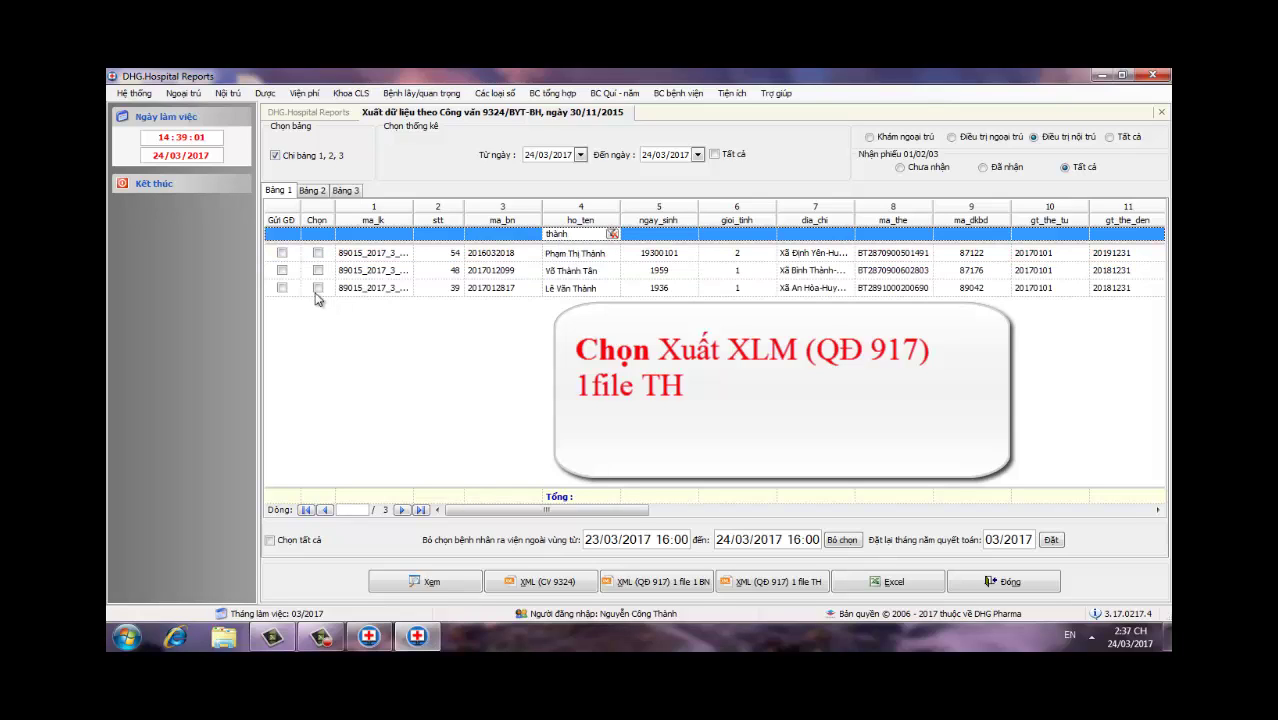
pyautogui.click(318, 253)
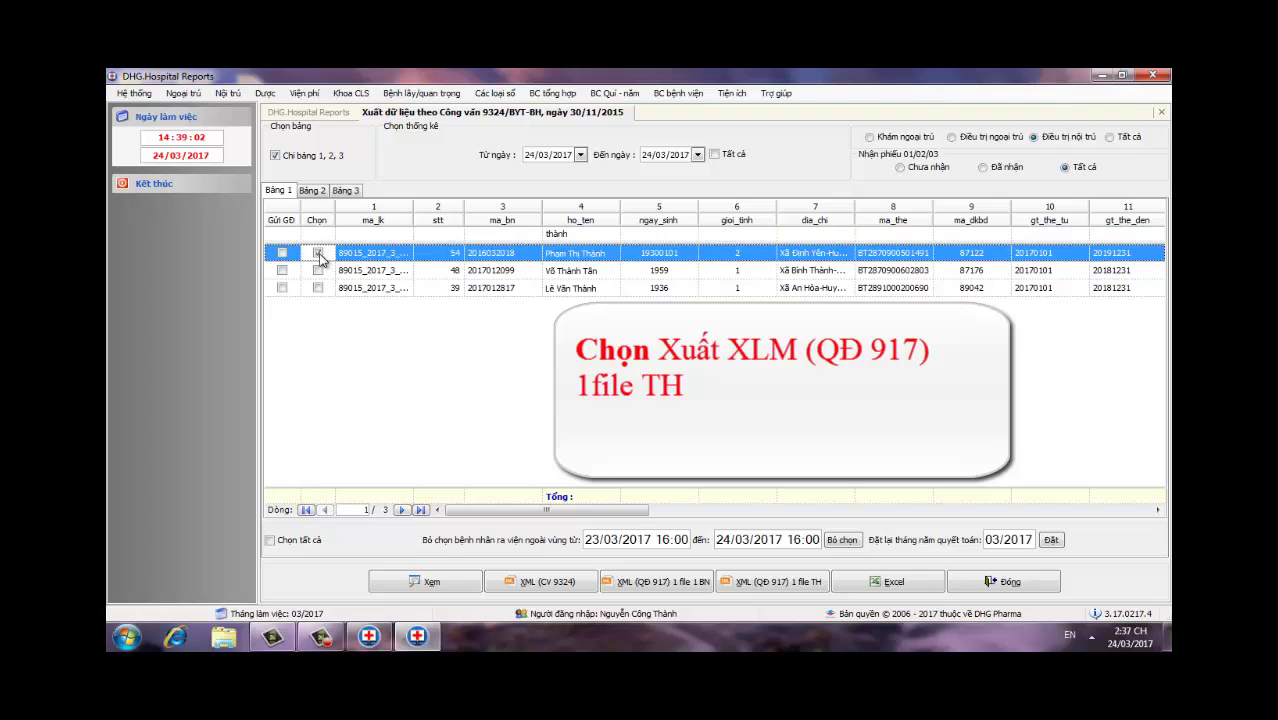
pyautogui.click(586, 234)
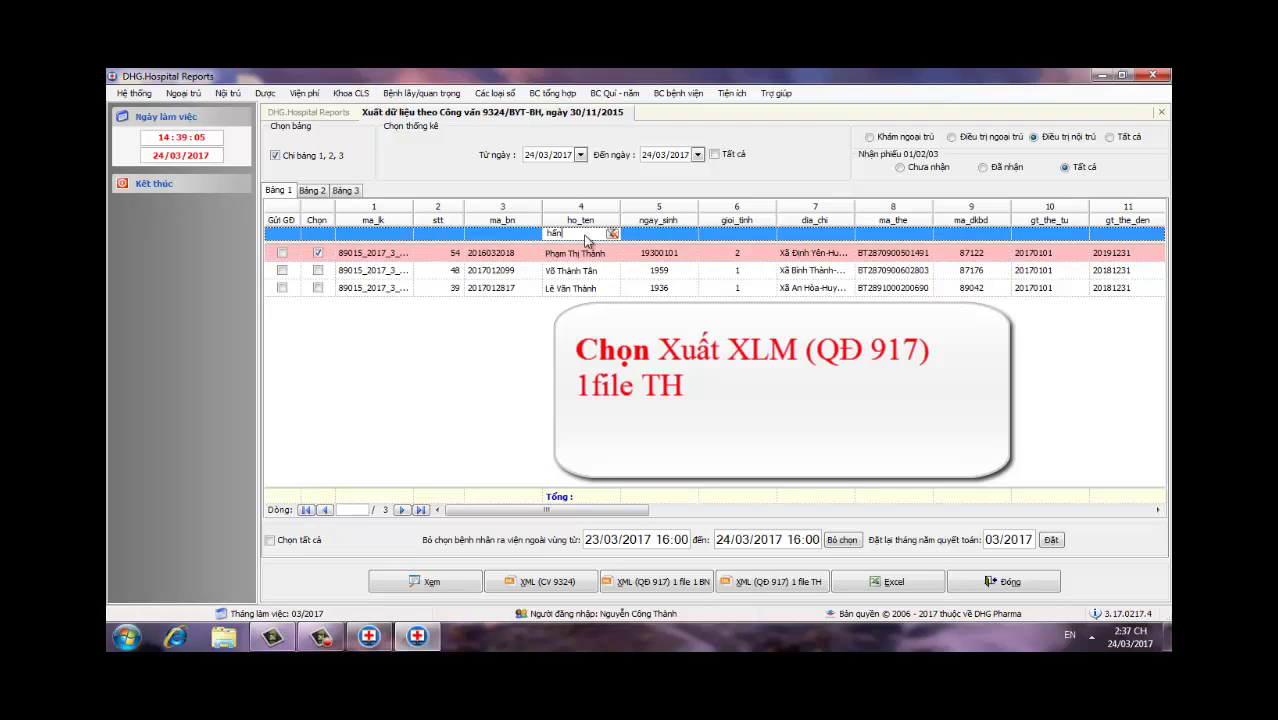
pyautogui.write('hân')
pyautogui.click(318, 253)
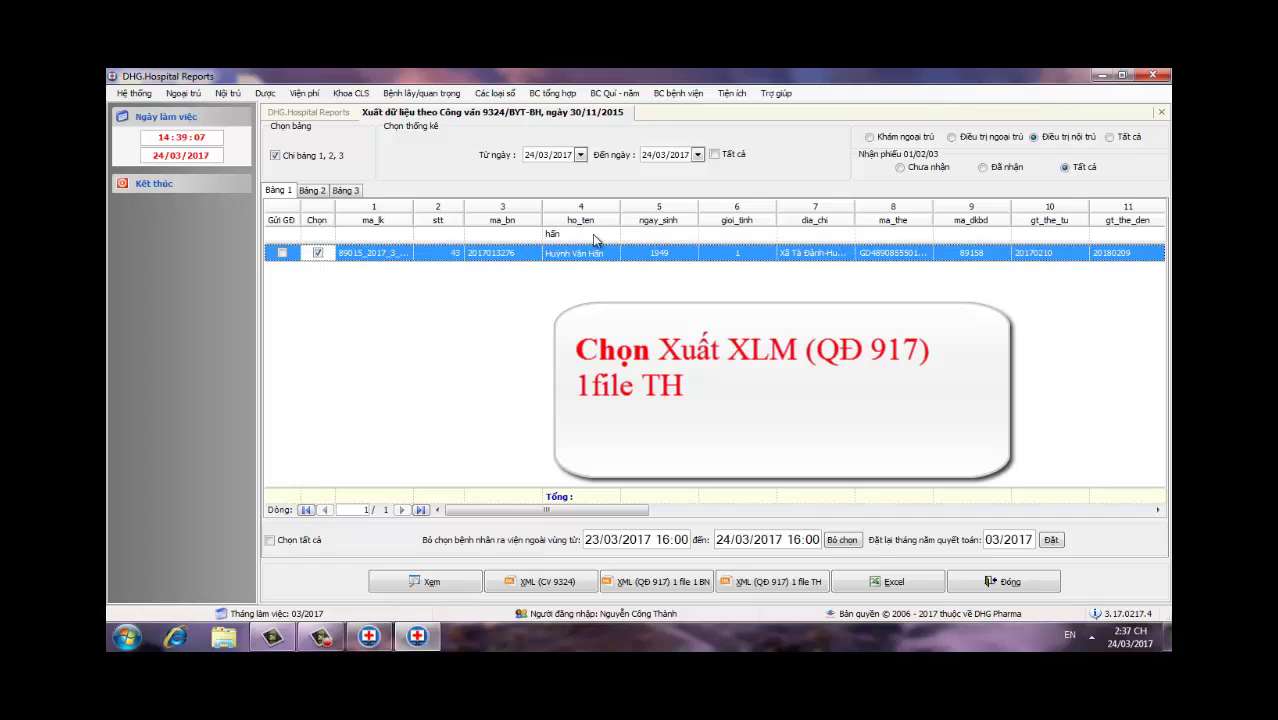
pyautogui.click(594, 234)
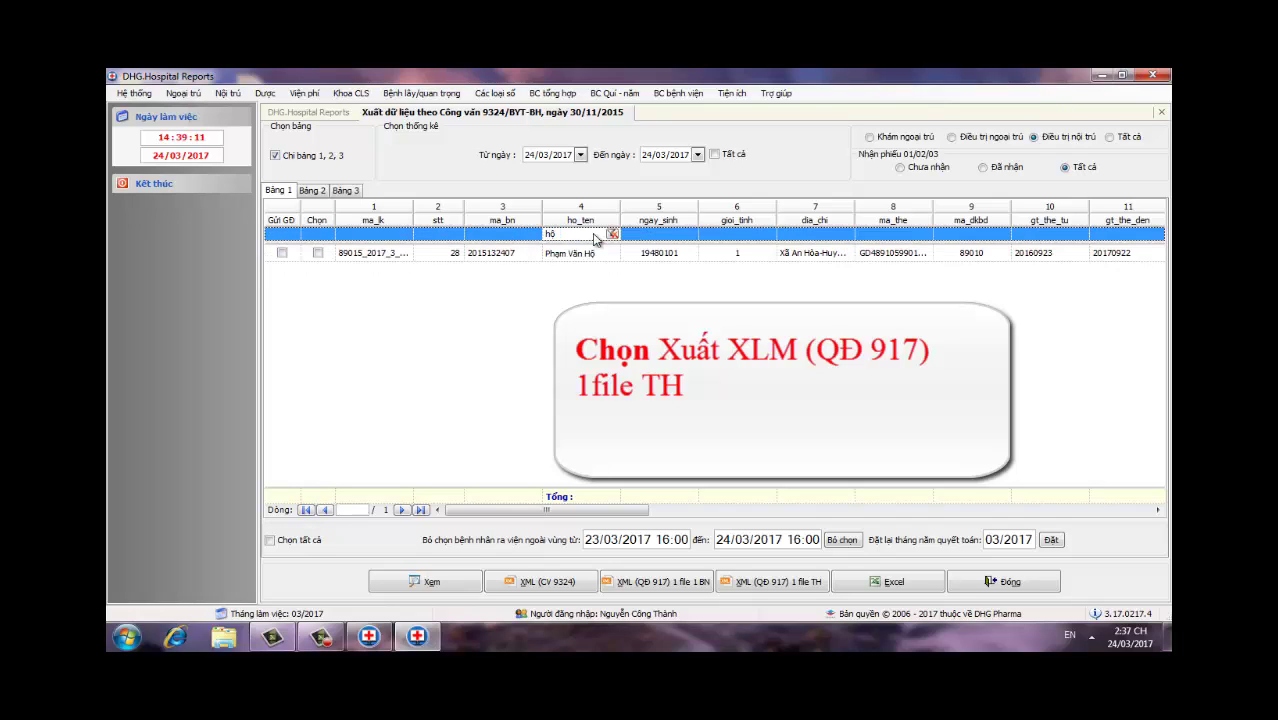
pyautogui.click(378, 258)
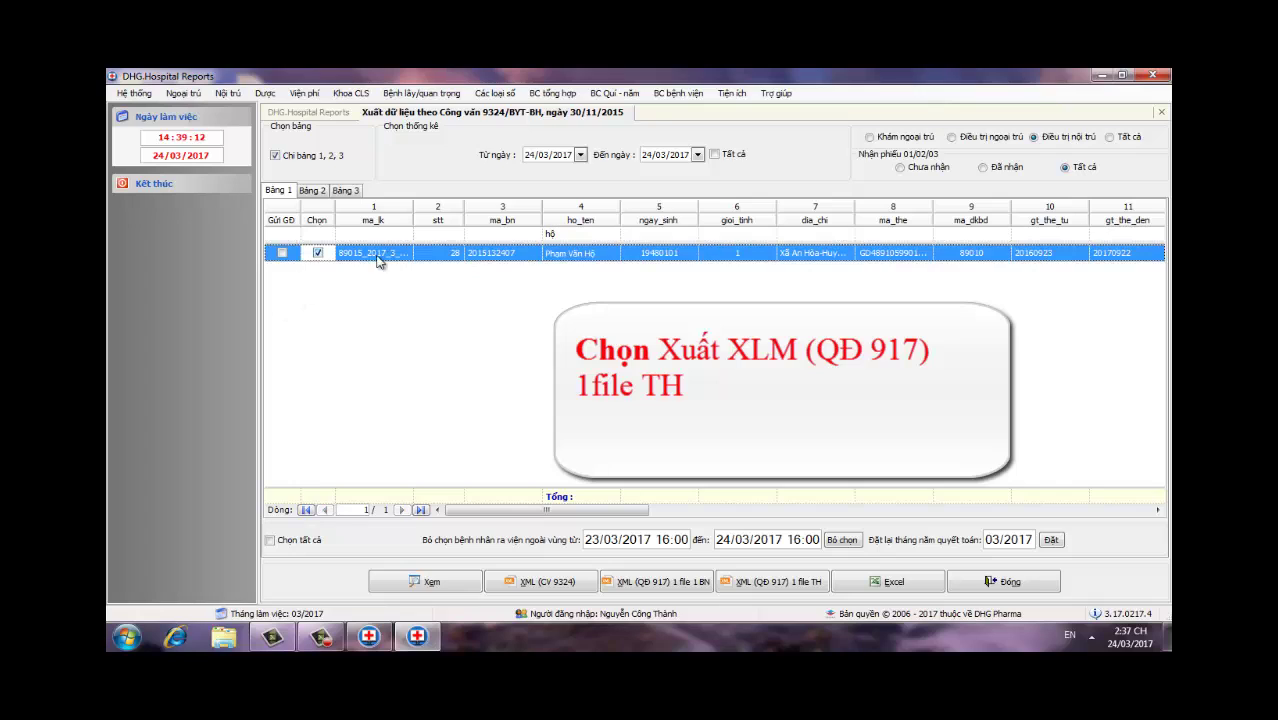
pyautogui.click(567, 234)
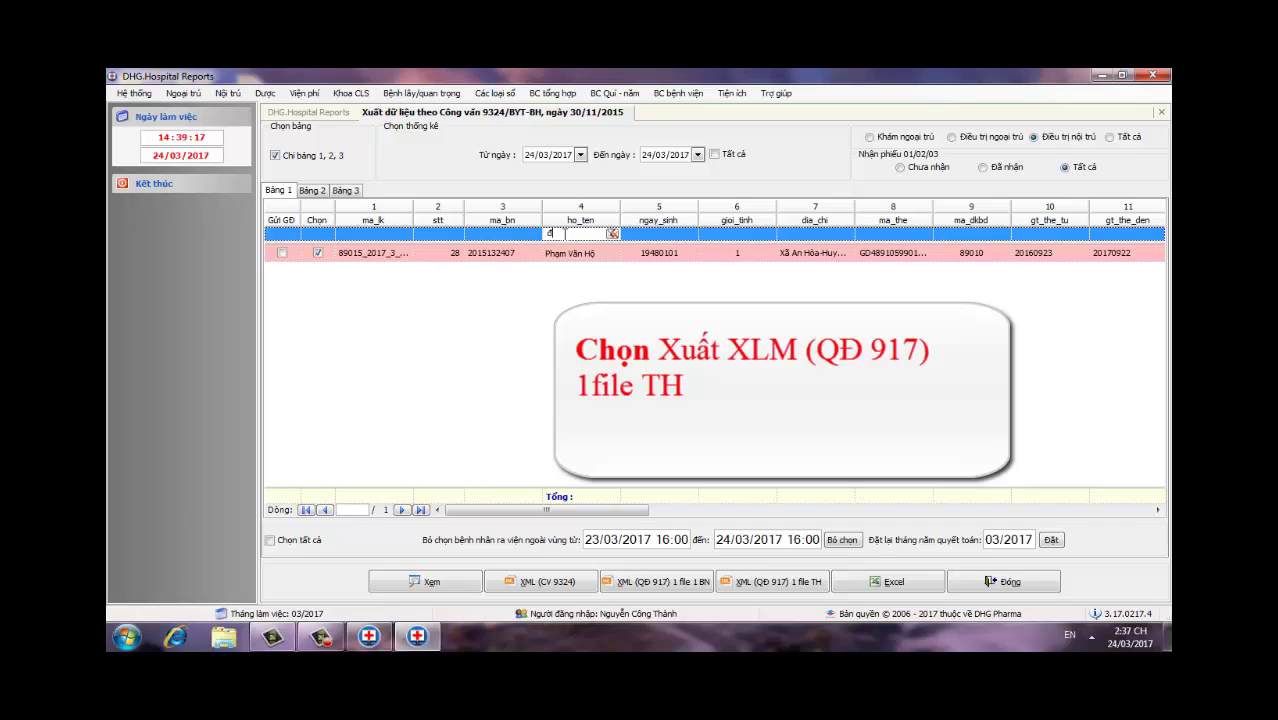
pyautogui.write('đatj')
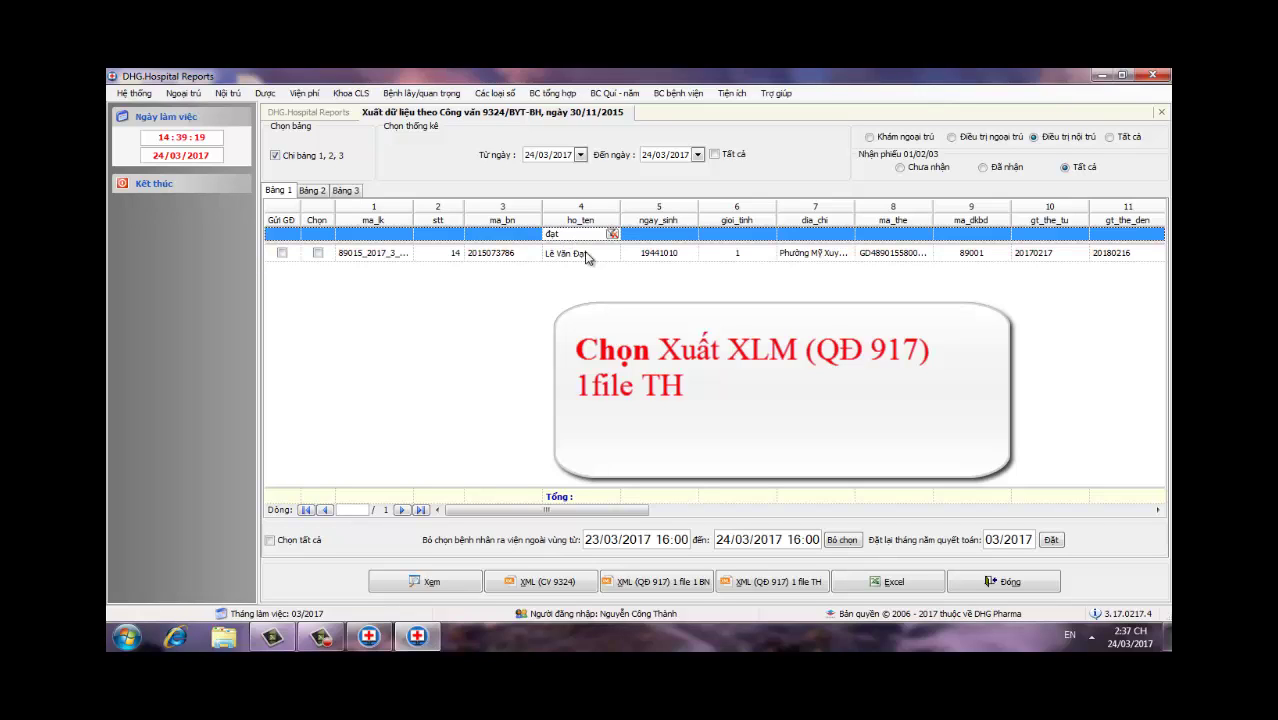
pyautogui.click(318, 253)
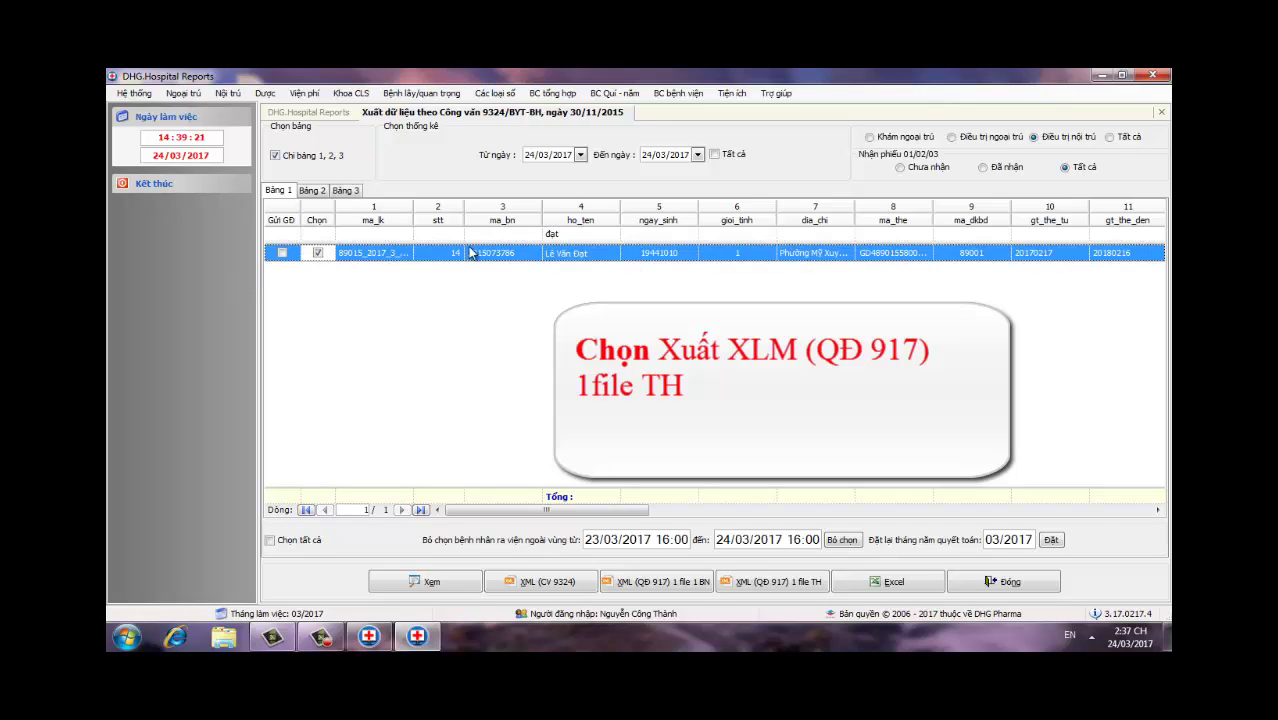
pyautogui.click(574, 233)
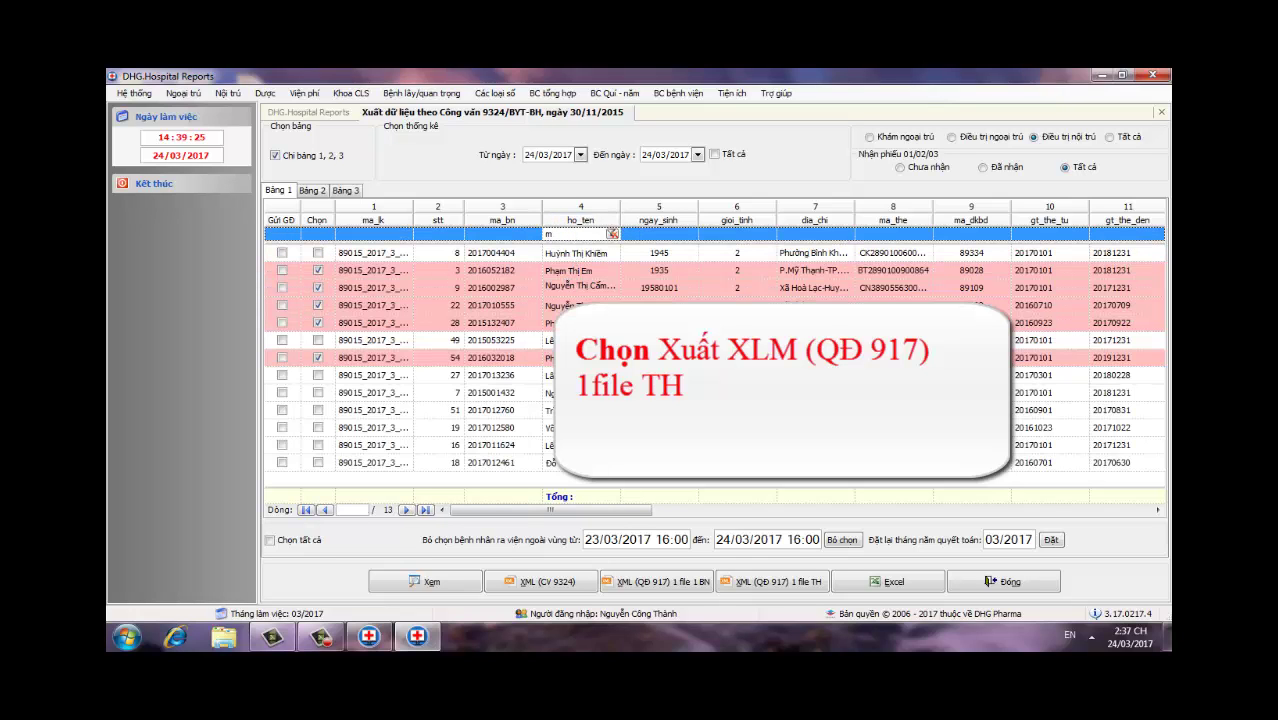
# Step: Tick three more patients by name search, dismissing the colour-scheme popup
pyautogui.click(318, 393)
pyautogui.click(578, 236)
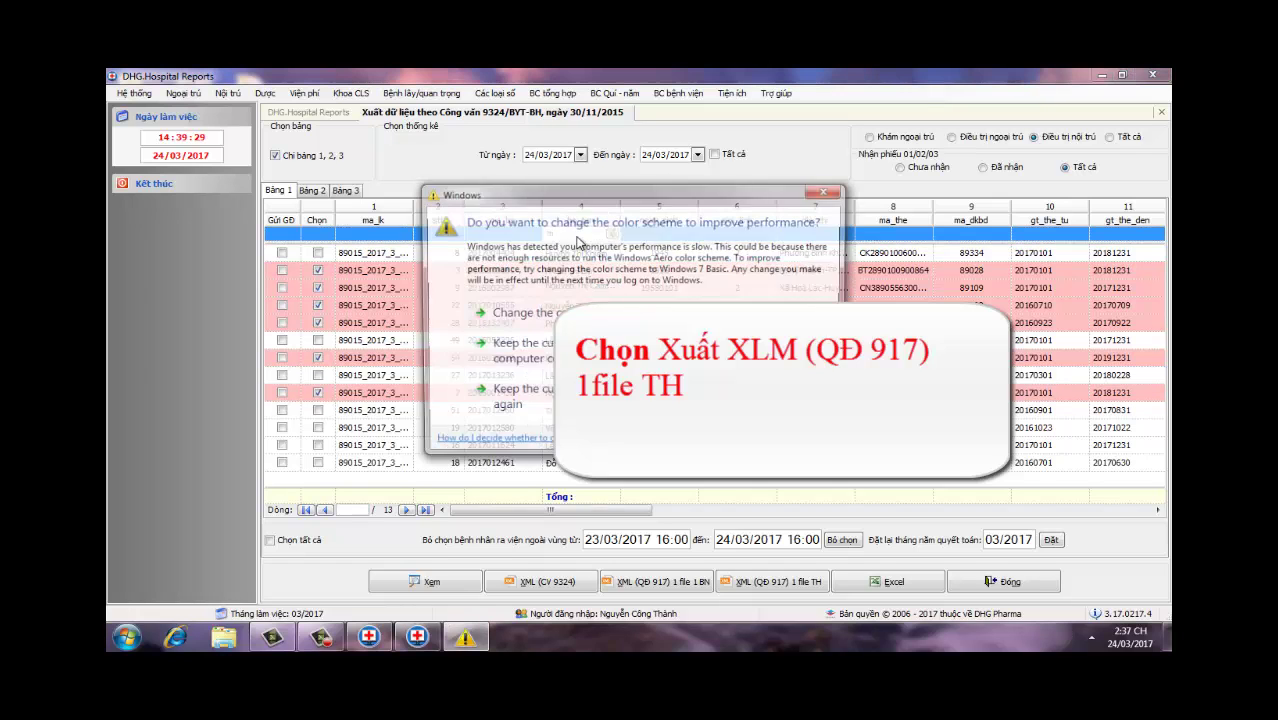
pyautogui.click(826, 193)
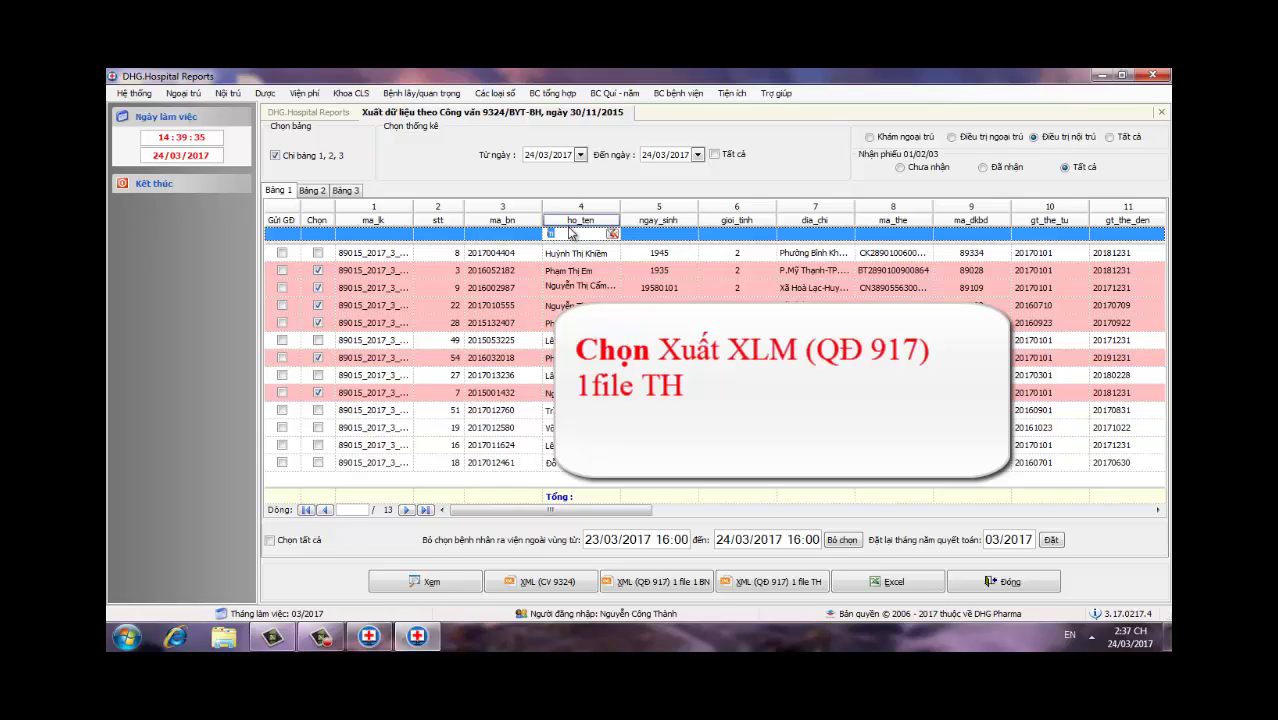
pyautogui.write('tôn')
pyautogui.click(318, 253)
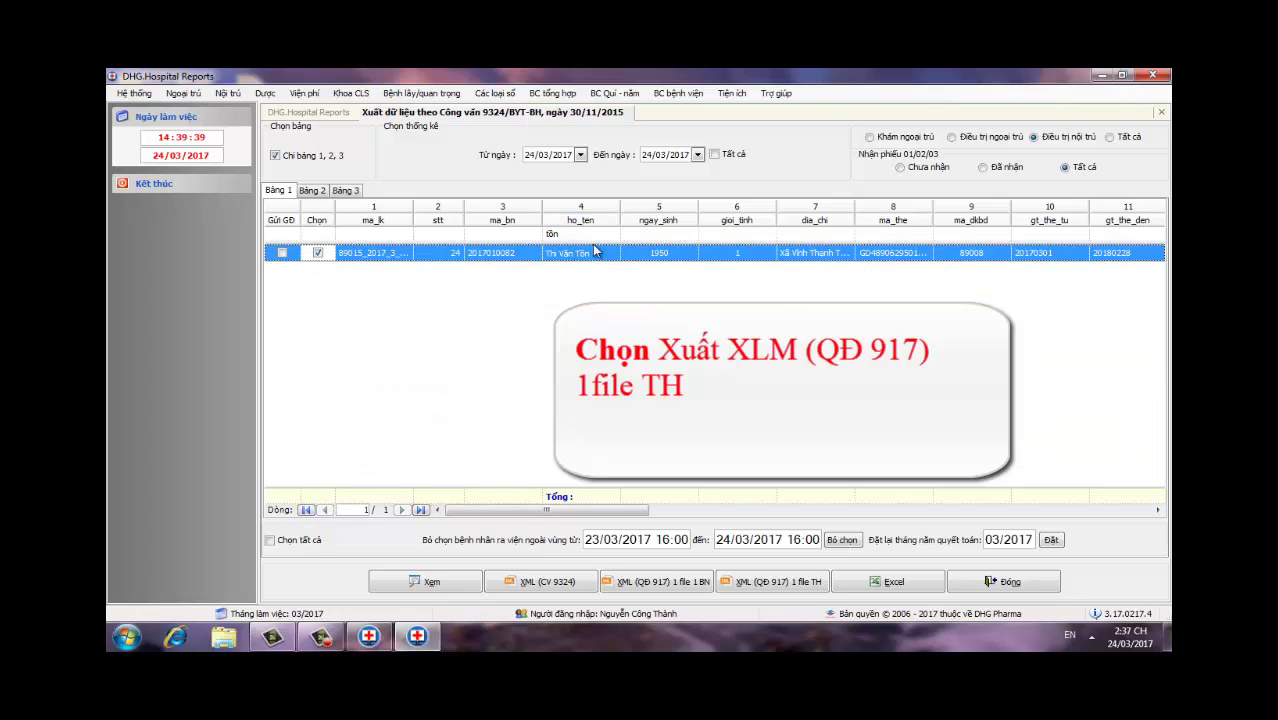
pyautogui.click(592, 237)
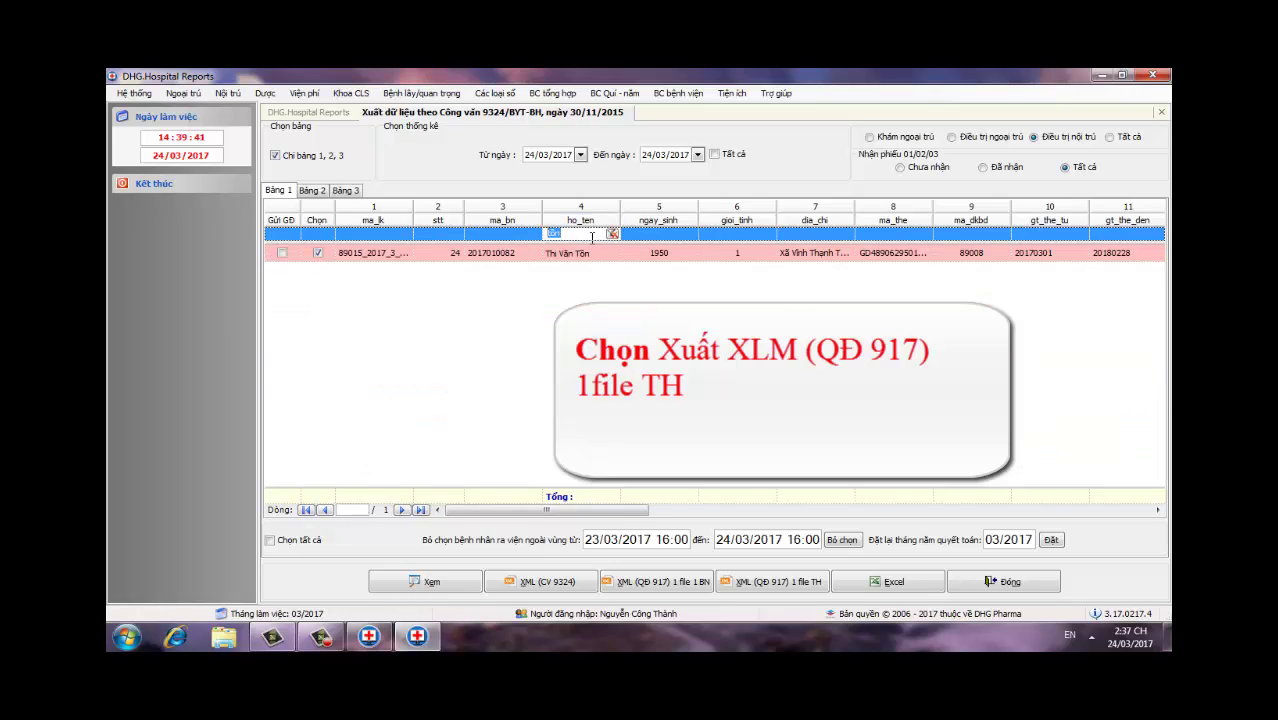
pyautogui.write('ân')
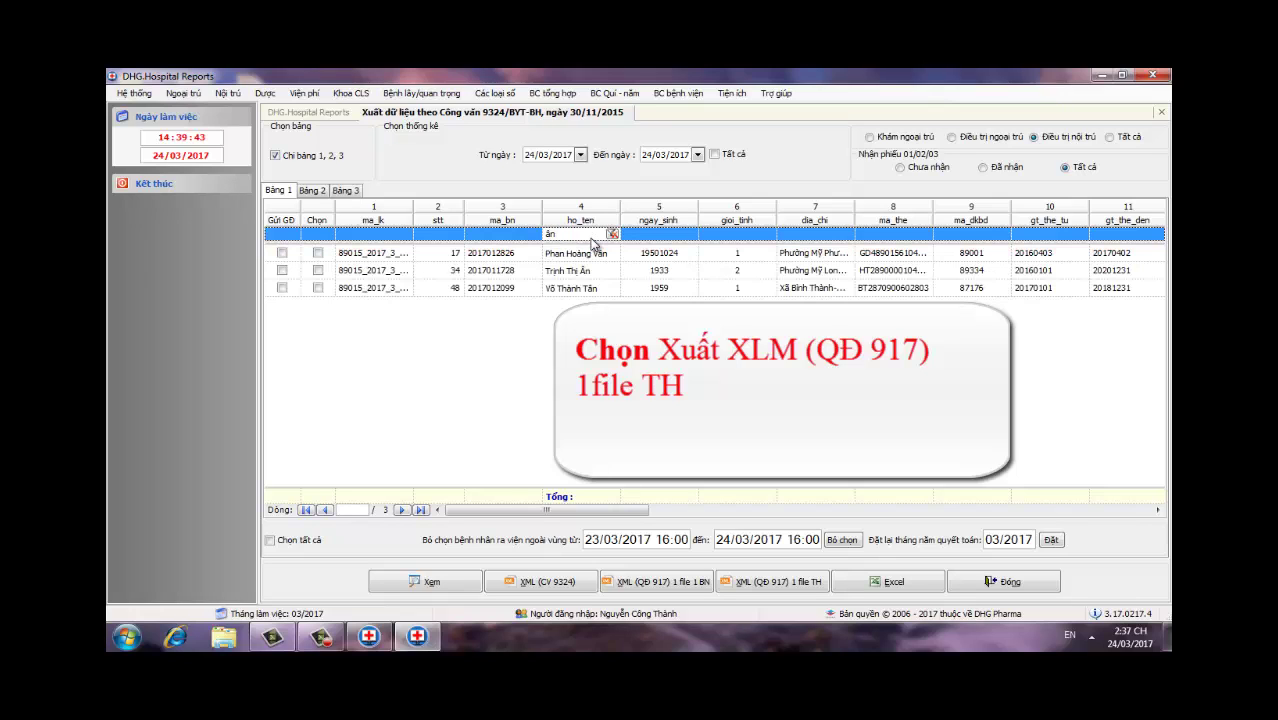
pyautogui.click(318, 270)
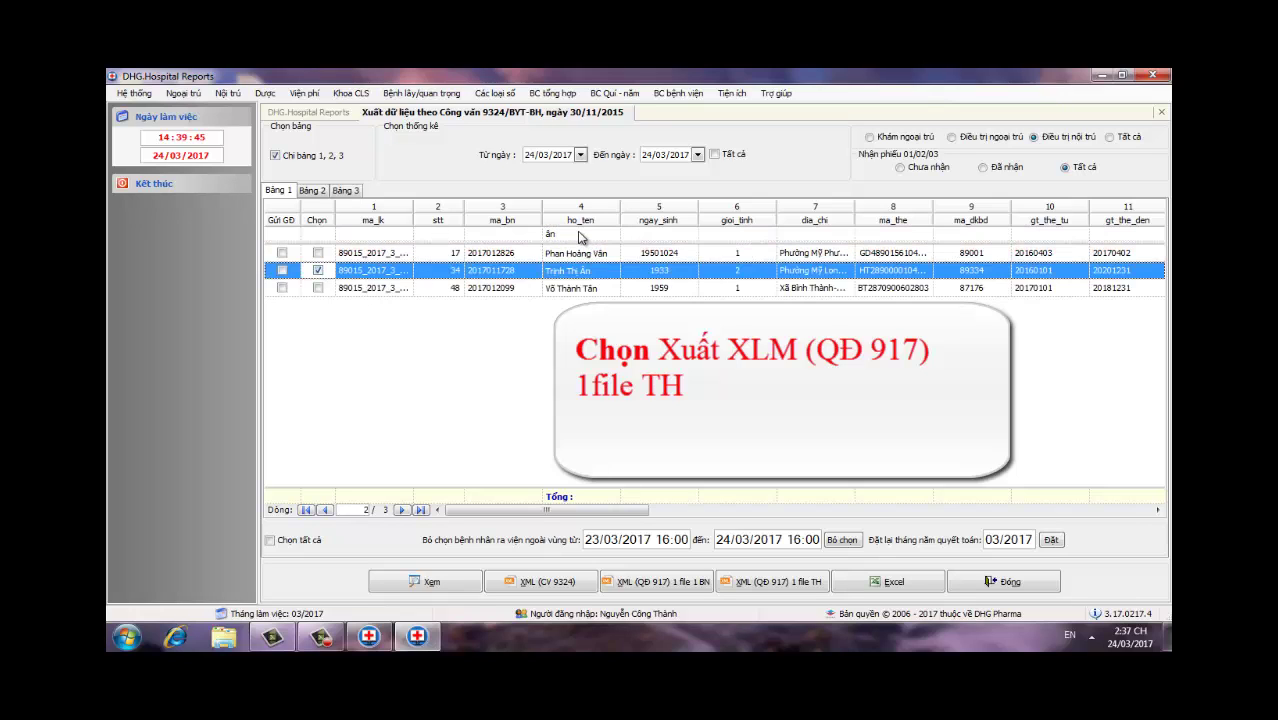
pyautogui.click(580, 233)
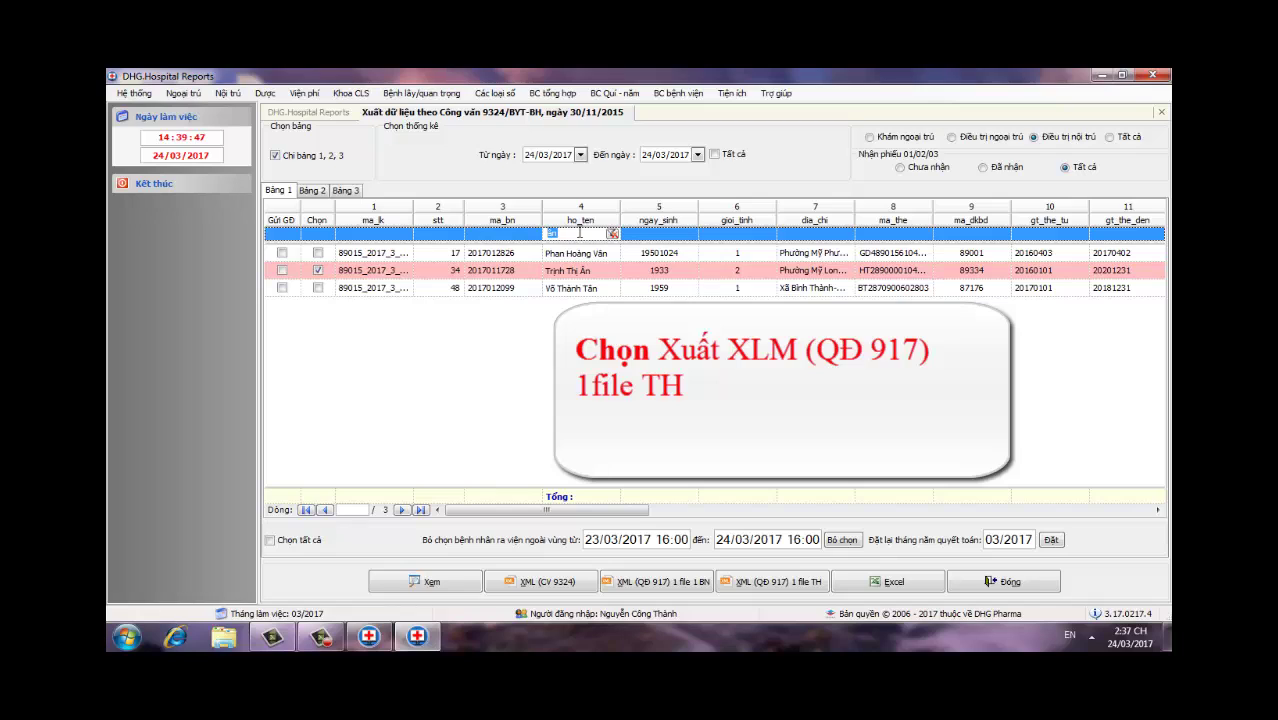
# Step: Filter by four further patient names and tick each matching record for export
pyautogui.write('anh')
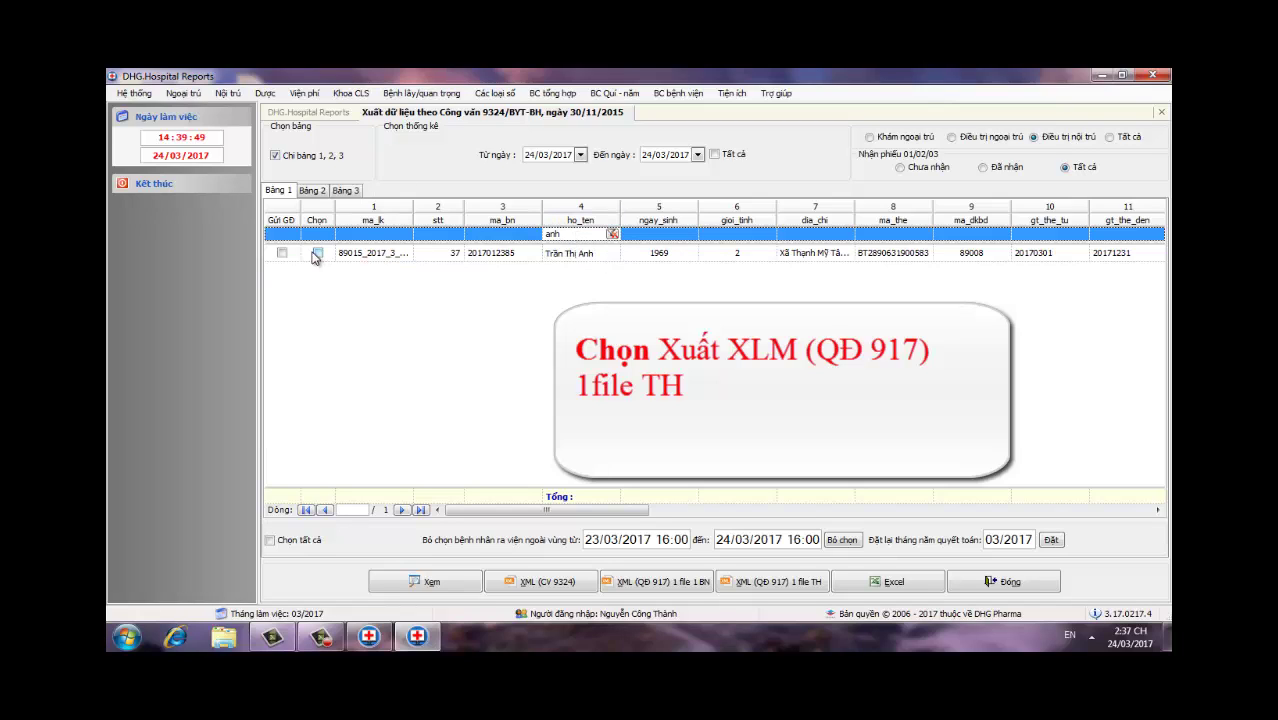
pyautogui.click(316, 253)
pyautogui.click(566, 234)
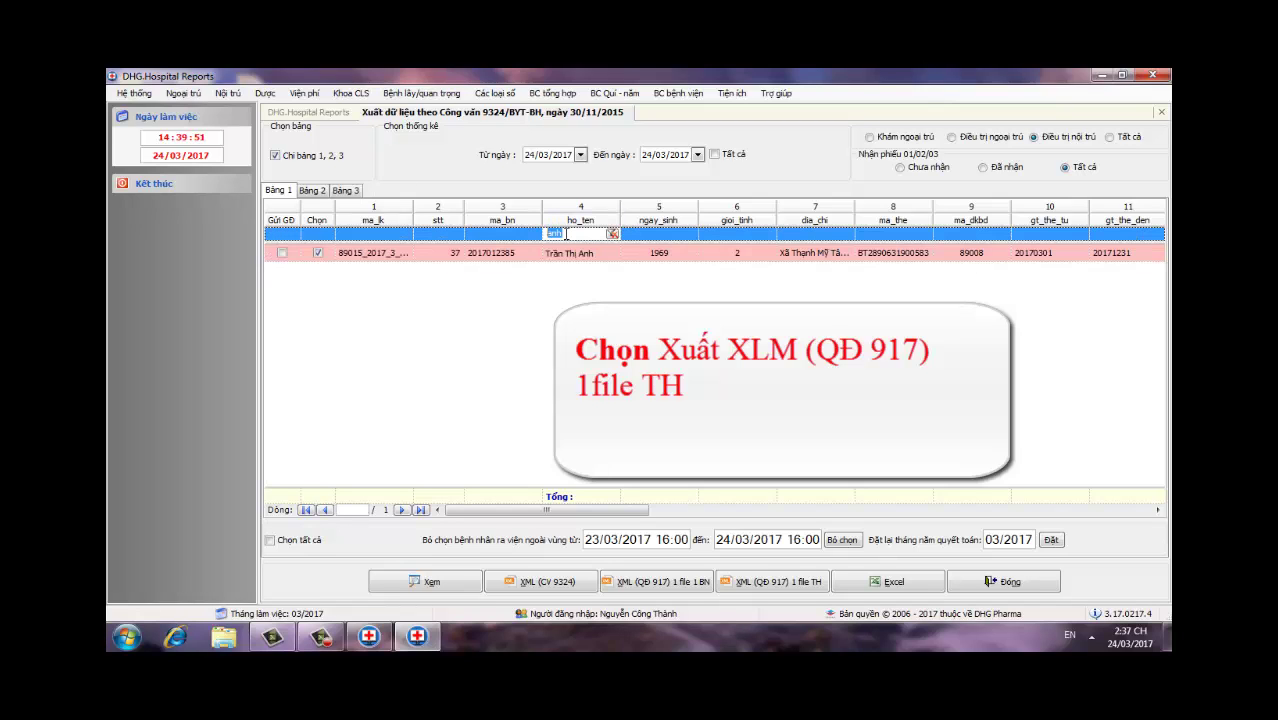
pyautogui.write('tr')
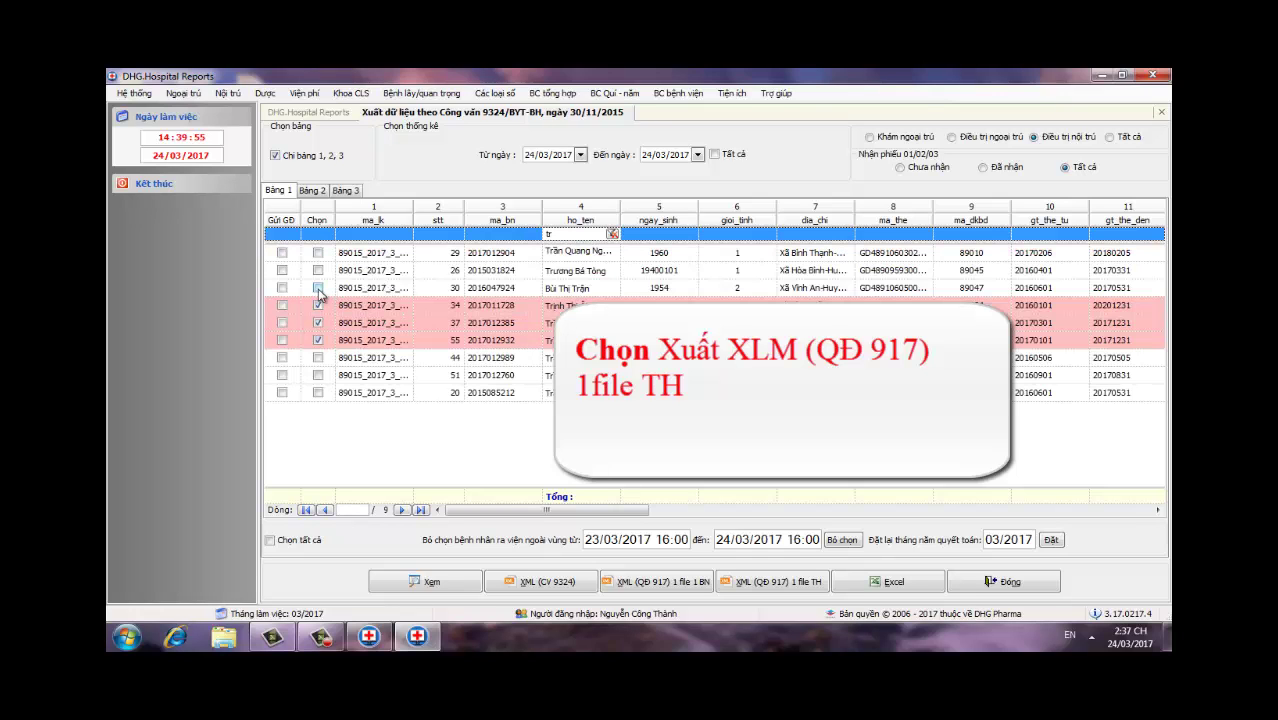
pyautogui.click(317, 288)
pyautogui.click(576, 235)
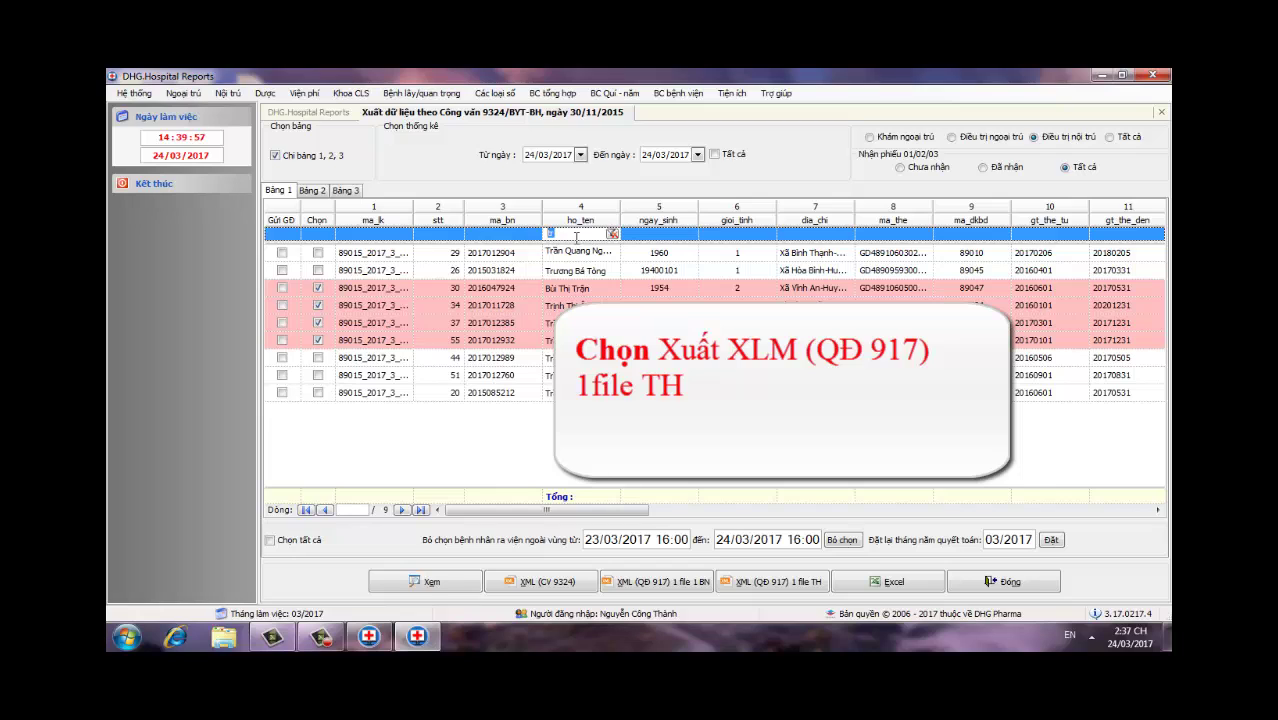
pyautogui.write('cuc')
pyautogui.click(317, 270)
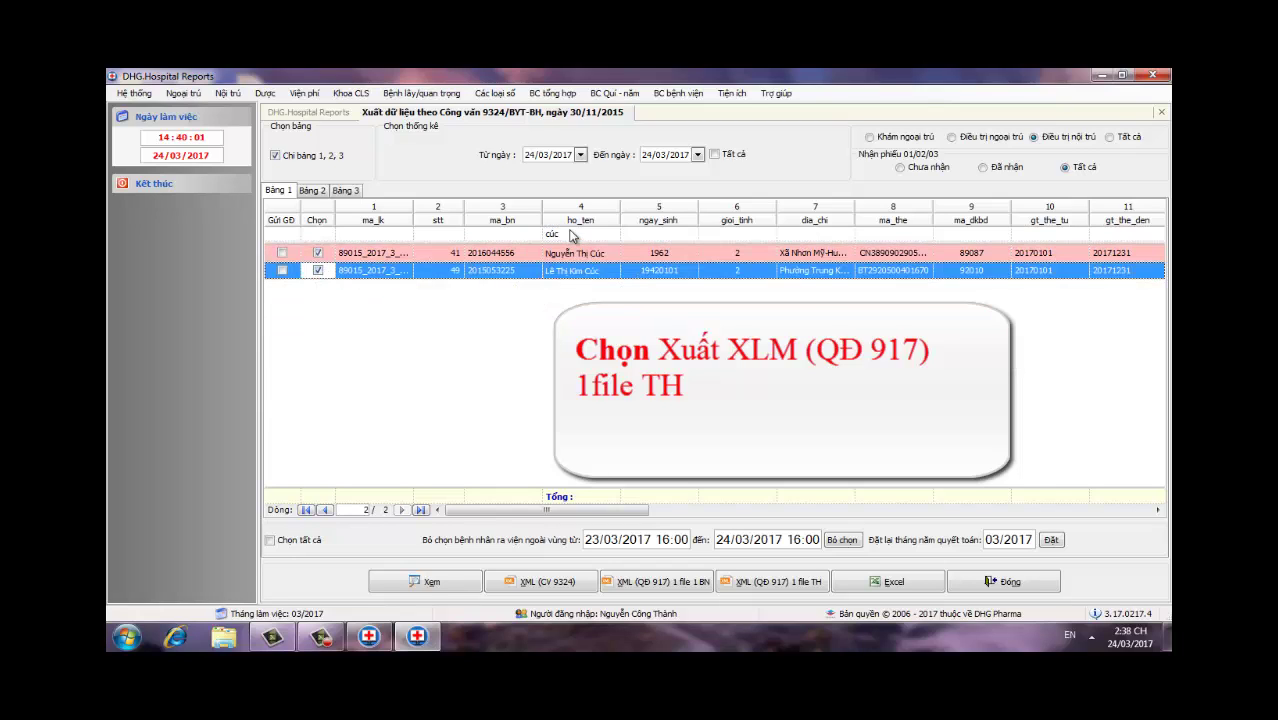
pyautogui.click(572, 234)
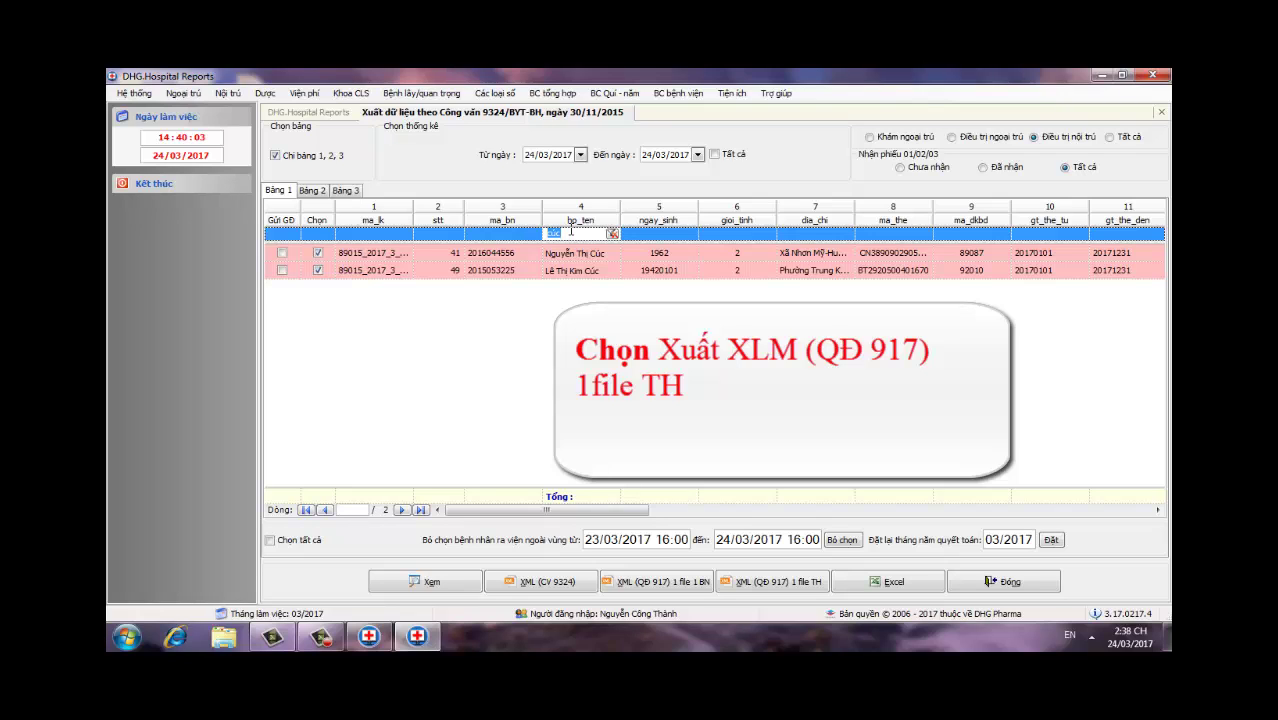
pyautogui.write('tòng')
pyautogui.click(317, 253)
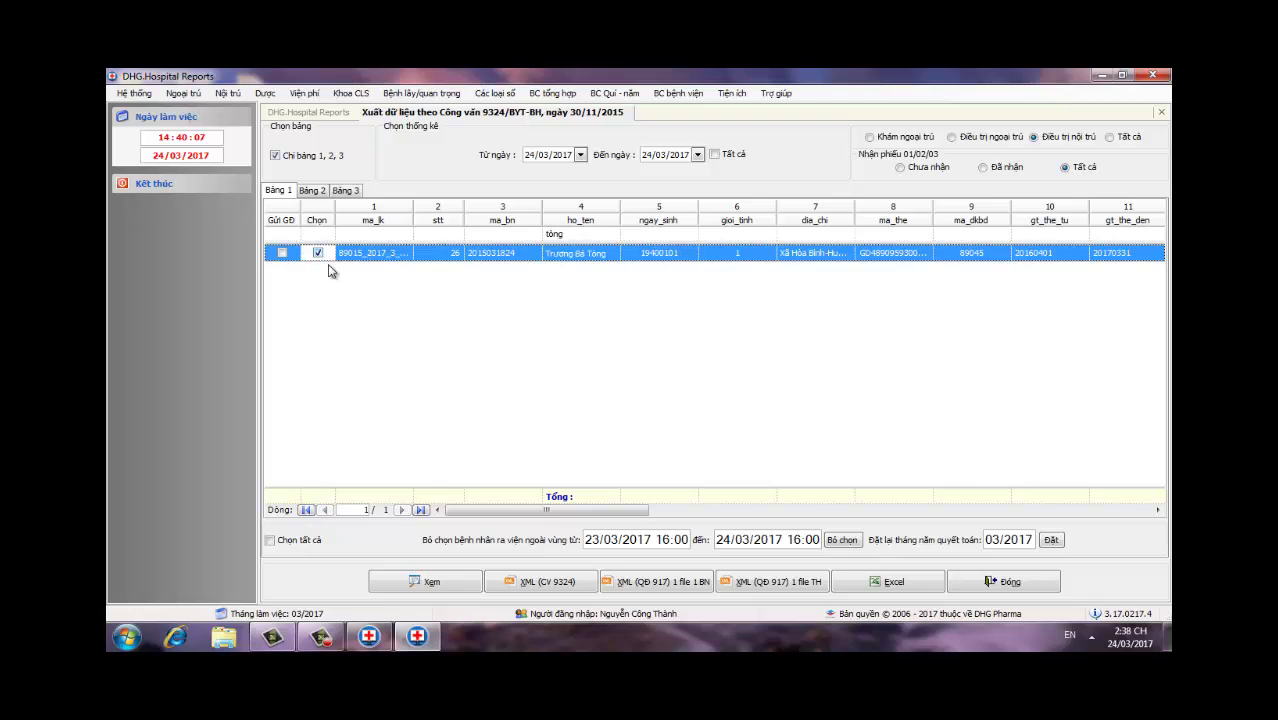
# Step: Export the ticked patients via XML (QĐ 917) 1 file TH to QD917_89015_201703_.xml on the Desktop
pyautogui.click(746, 583)
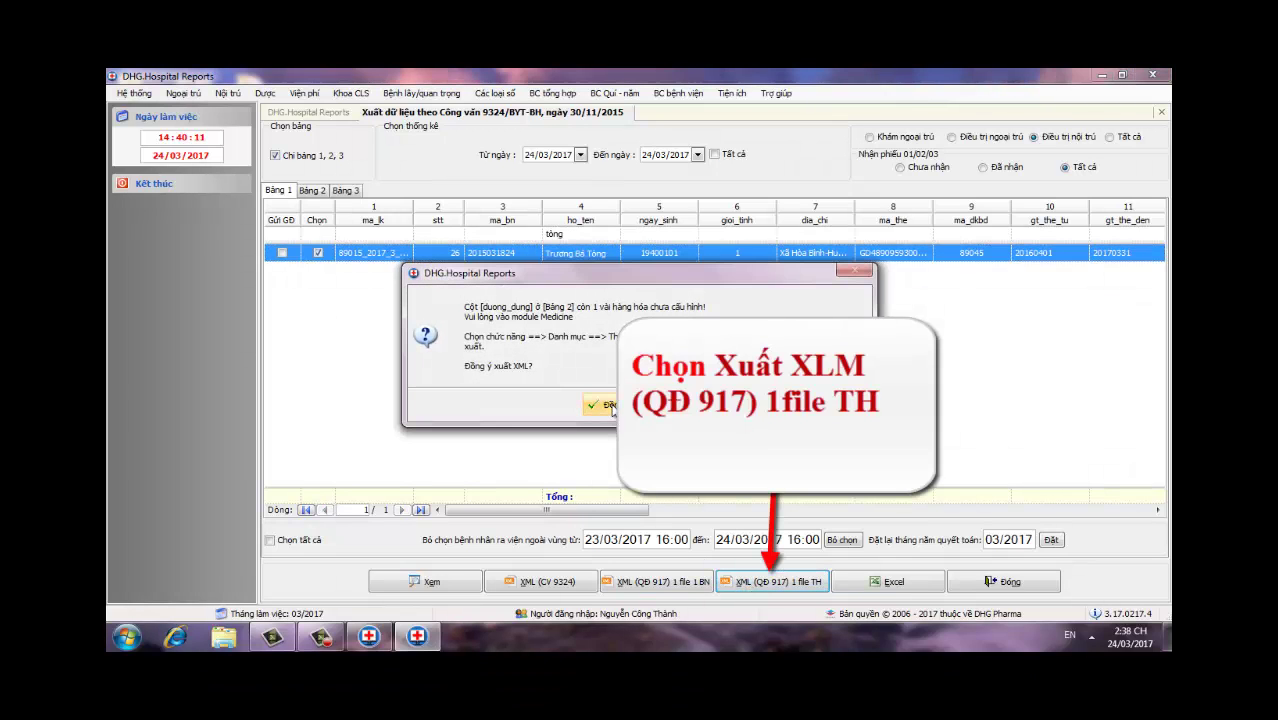
pyautogui.click(608, 405)
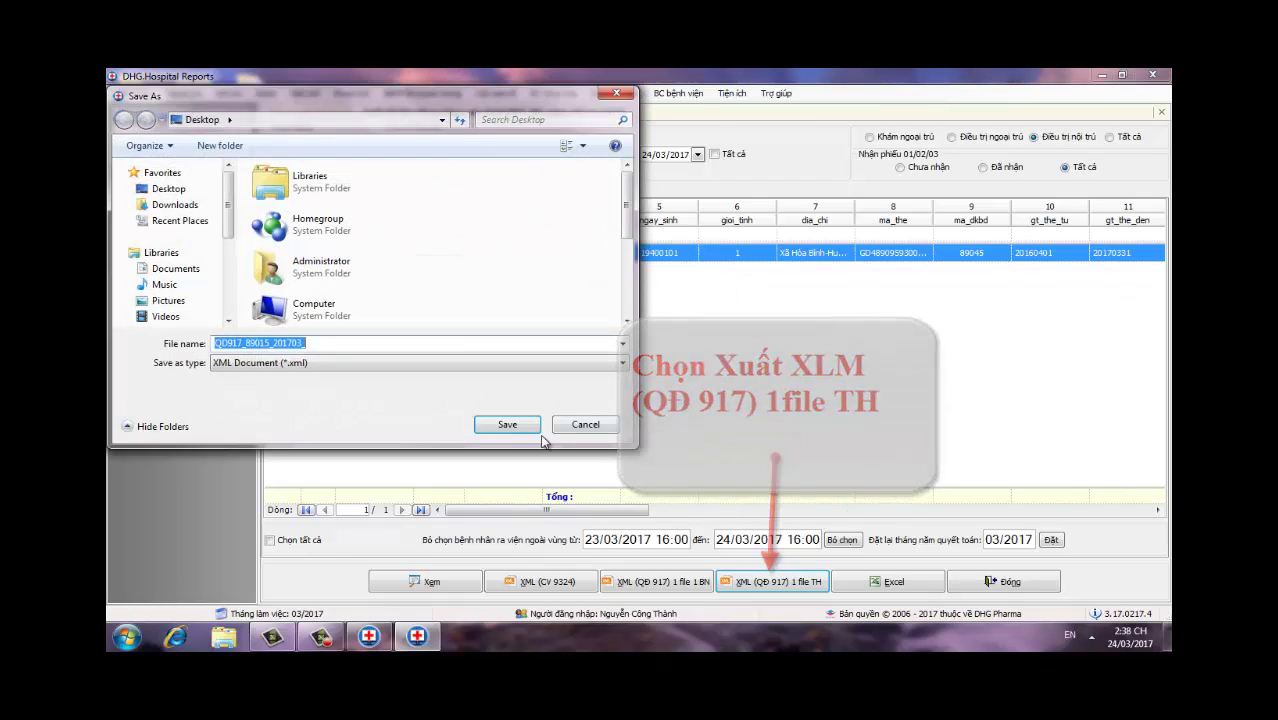
pyautogui.click(166, 189)
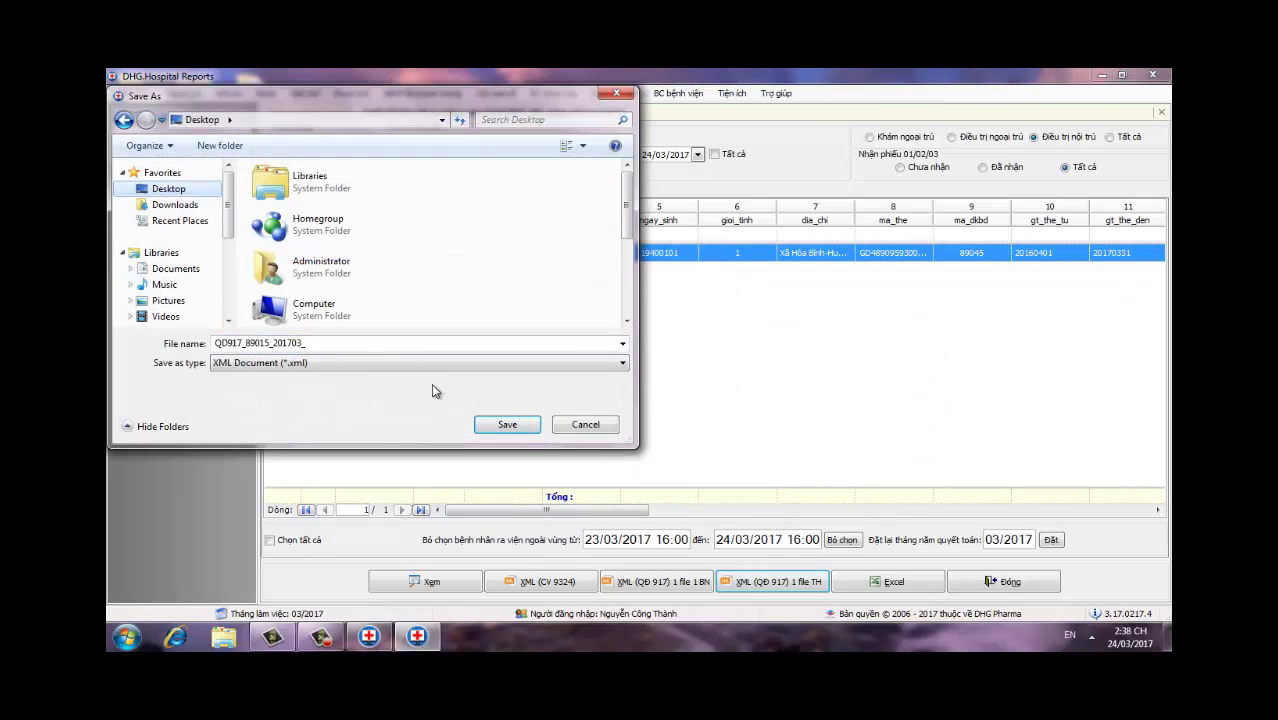
pyautogui.click(507, 424)
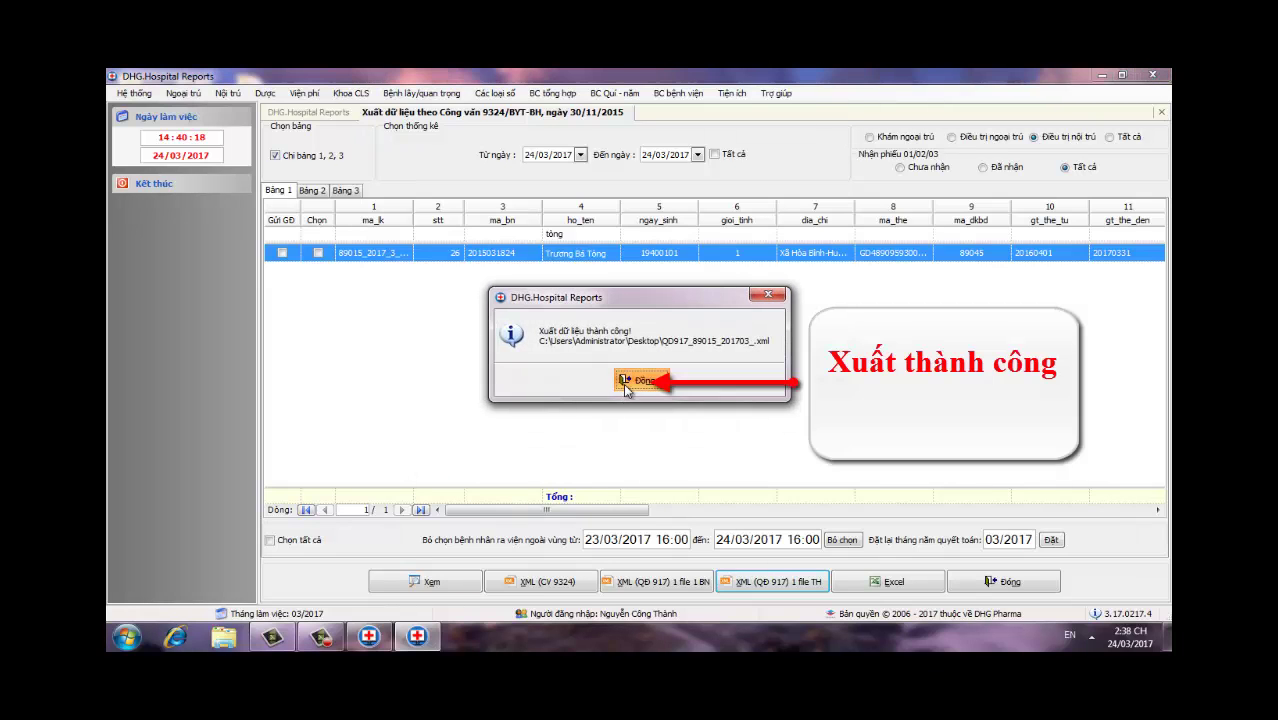
pyautogui.click(640, 381)
# Step: Close the data export report and exit DHG.Hospital Reports
pyautogui.click(1161, 112)
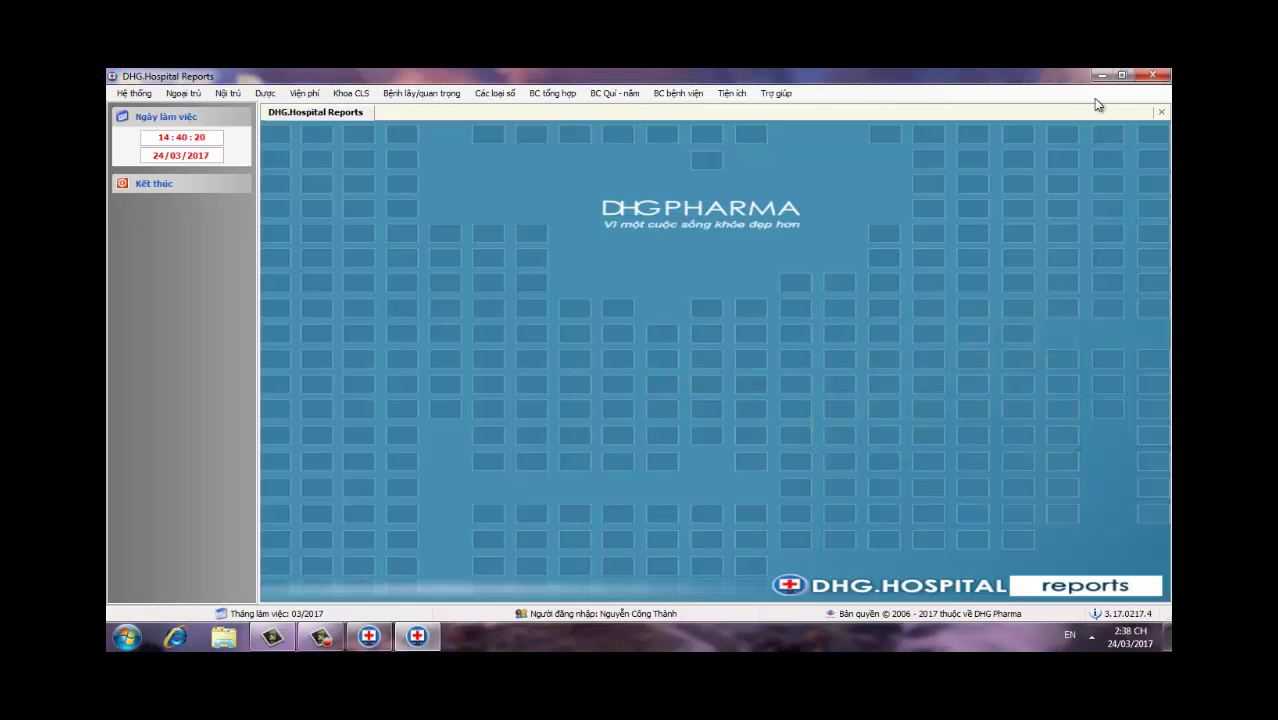
pyautogui.click(1152, 75)
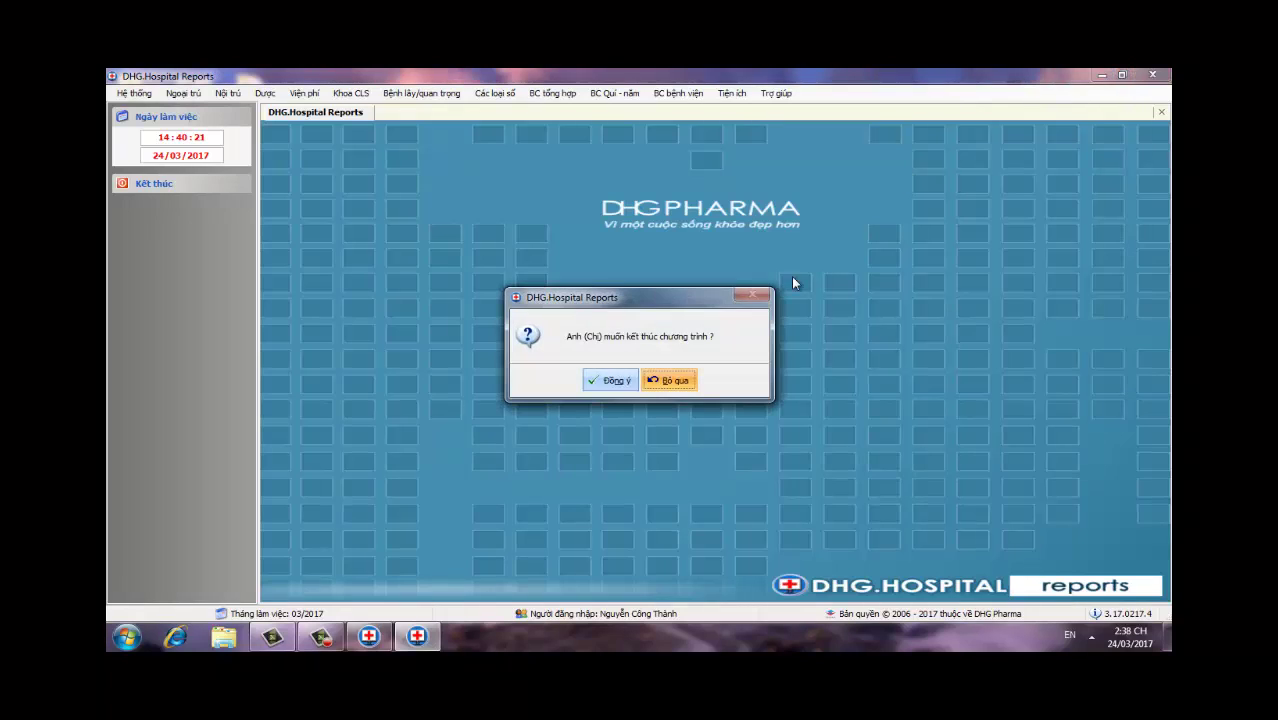
pyautogui.click(608, 381)
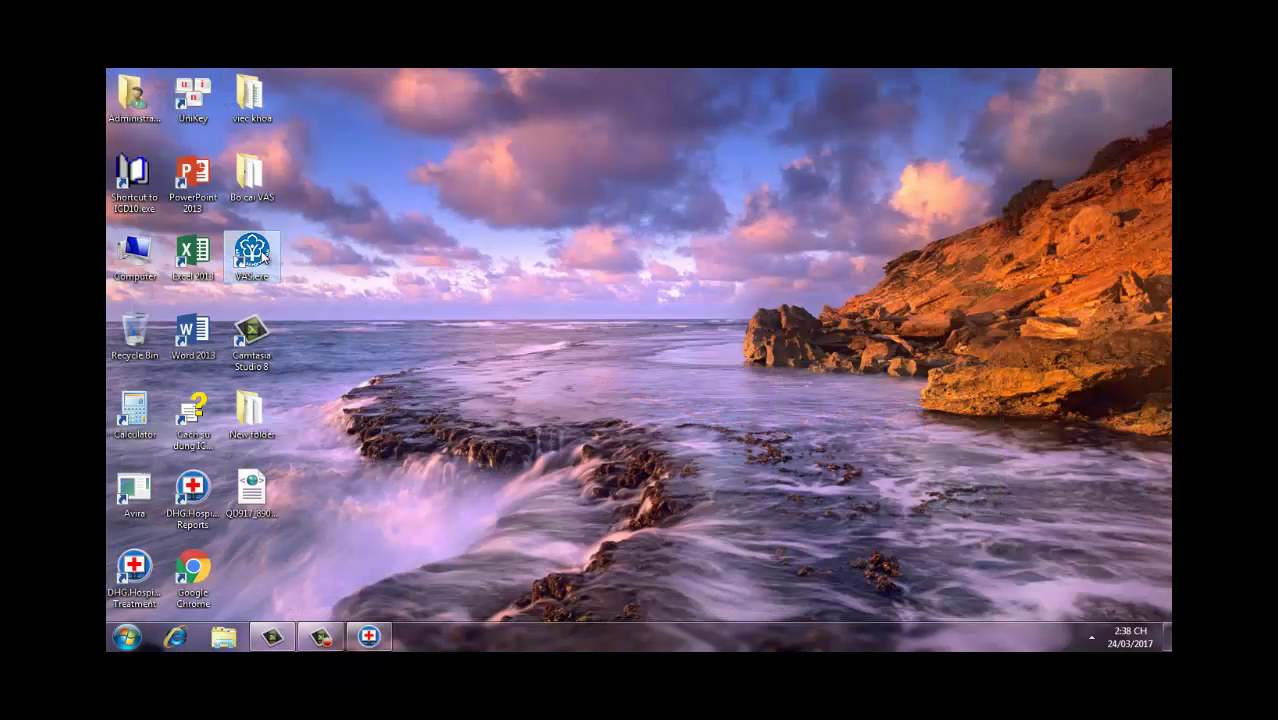
# Step: Start BHXH Client VAS, open Chức năng > Đồng bộ and the QD917 sync folder
pyautogui.doubleClick(252, 252)
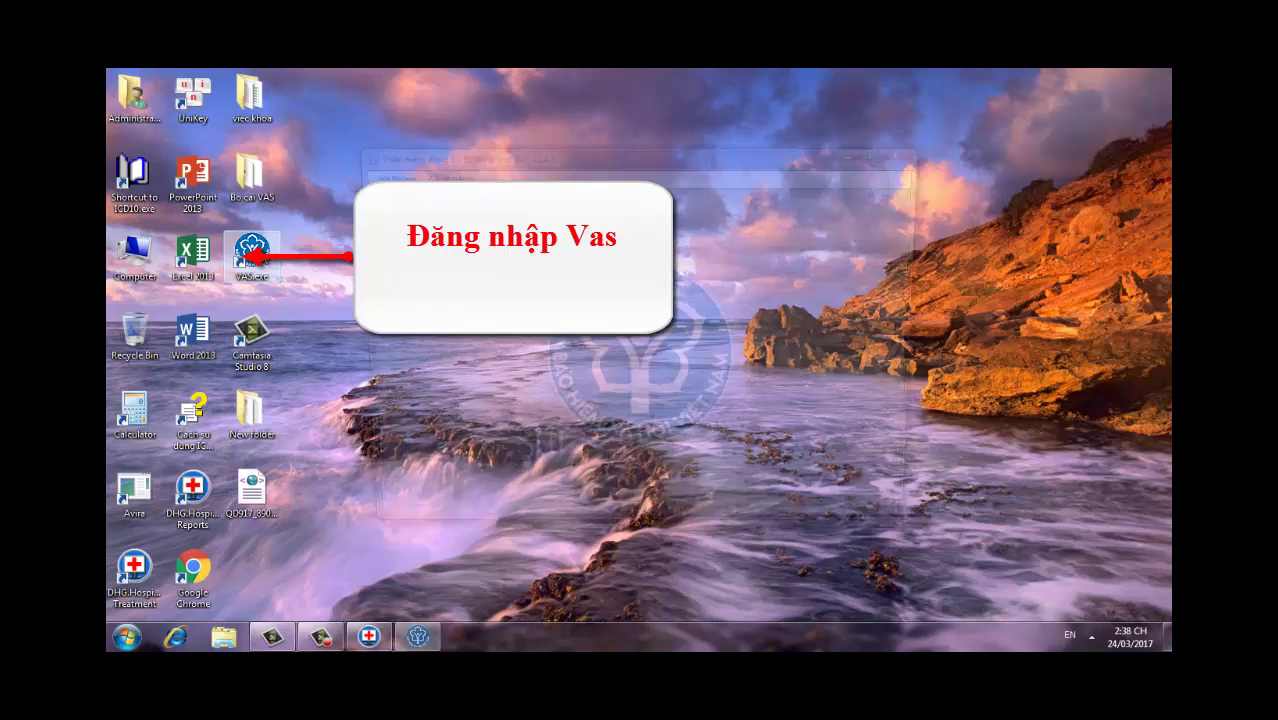
pyautogui.click(452, 180)
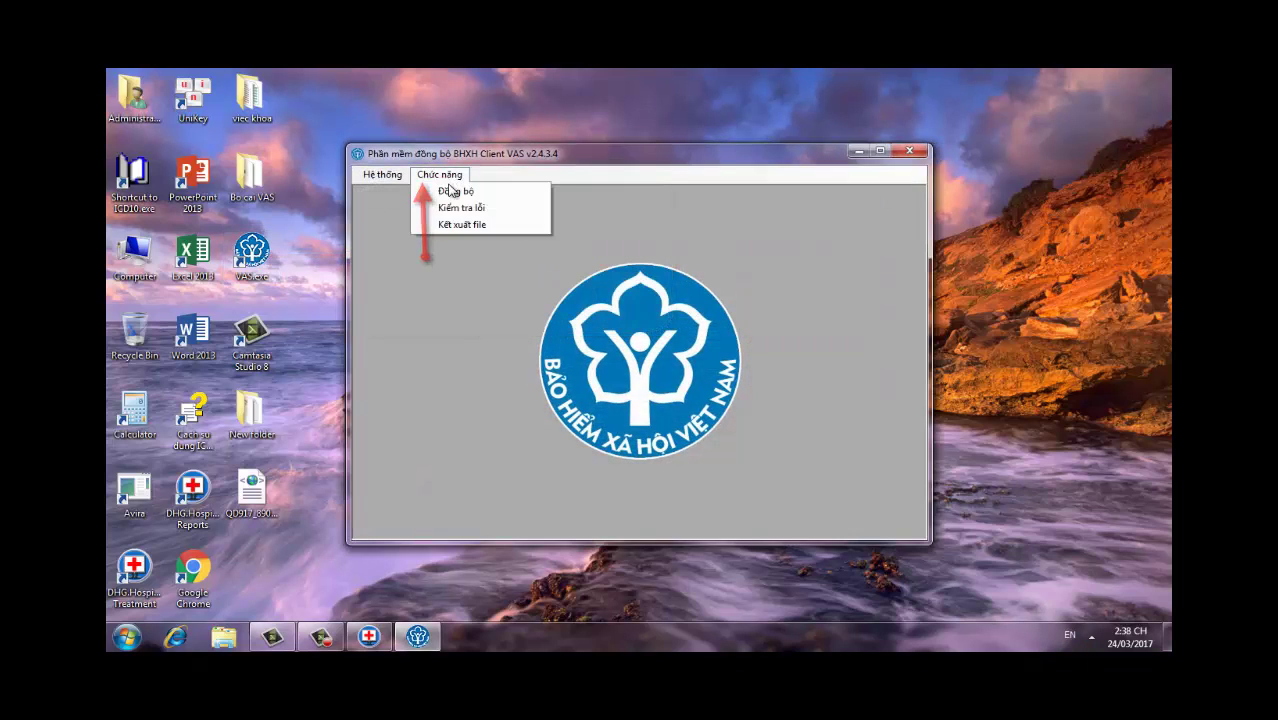
pyautogui.click(451, 192)
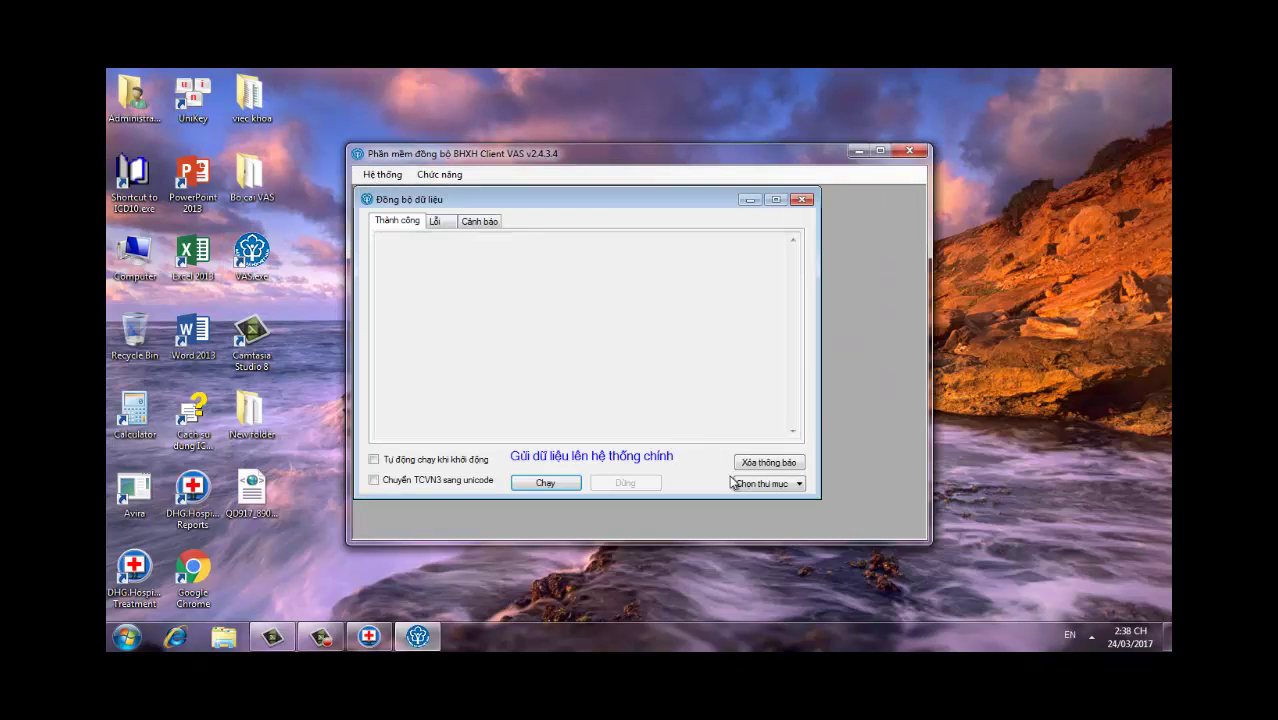
pyautogui.click(799, 484)
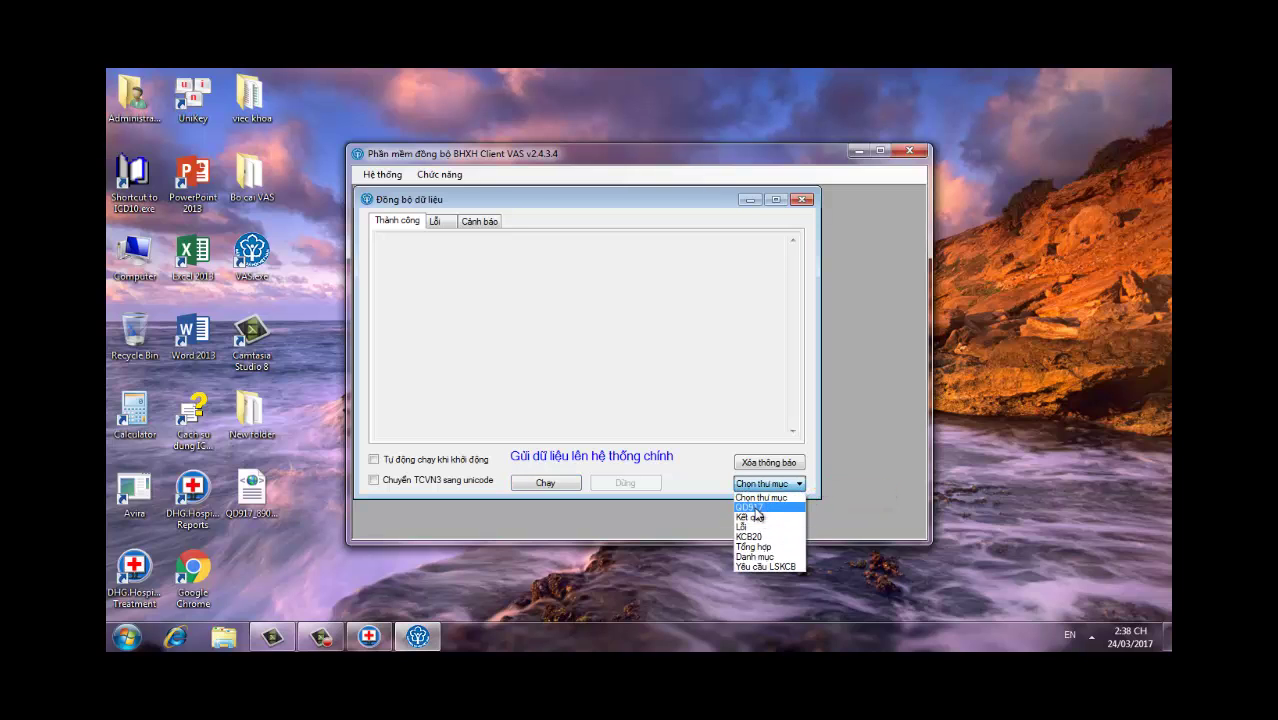
pyautogui.click(754, 506)
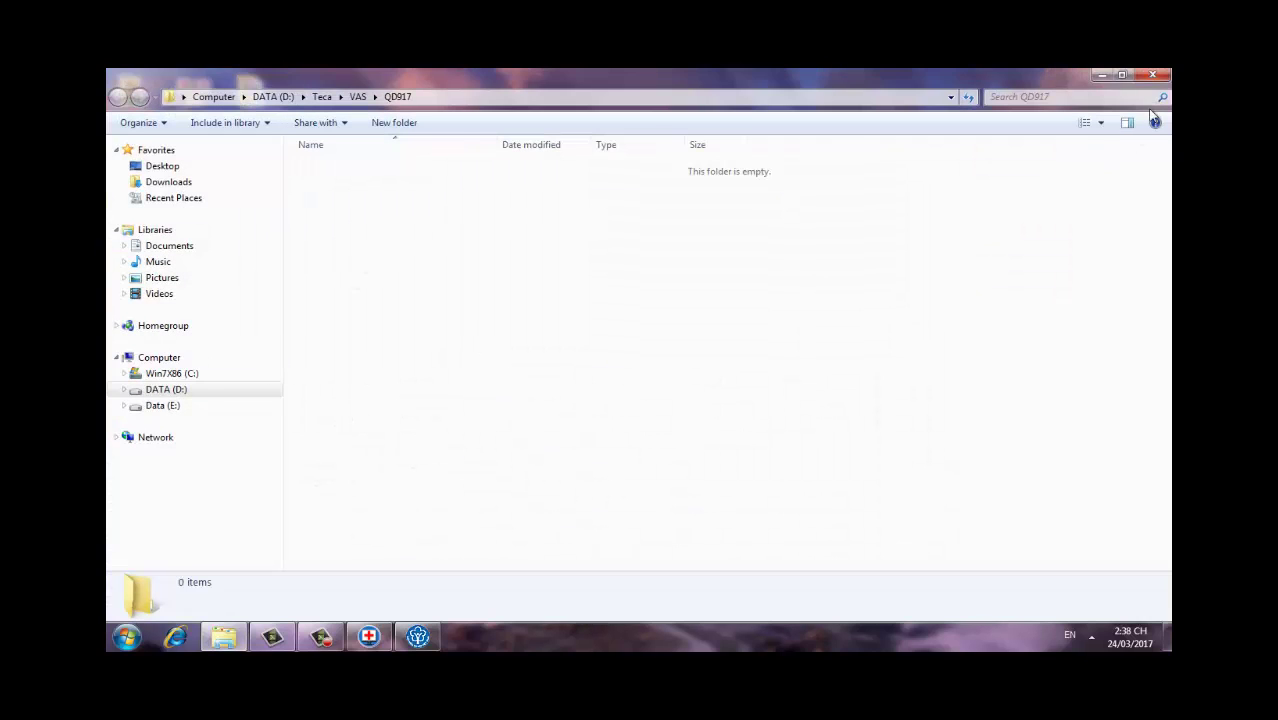
pyautogui.click(1100, 75)
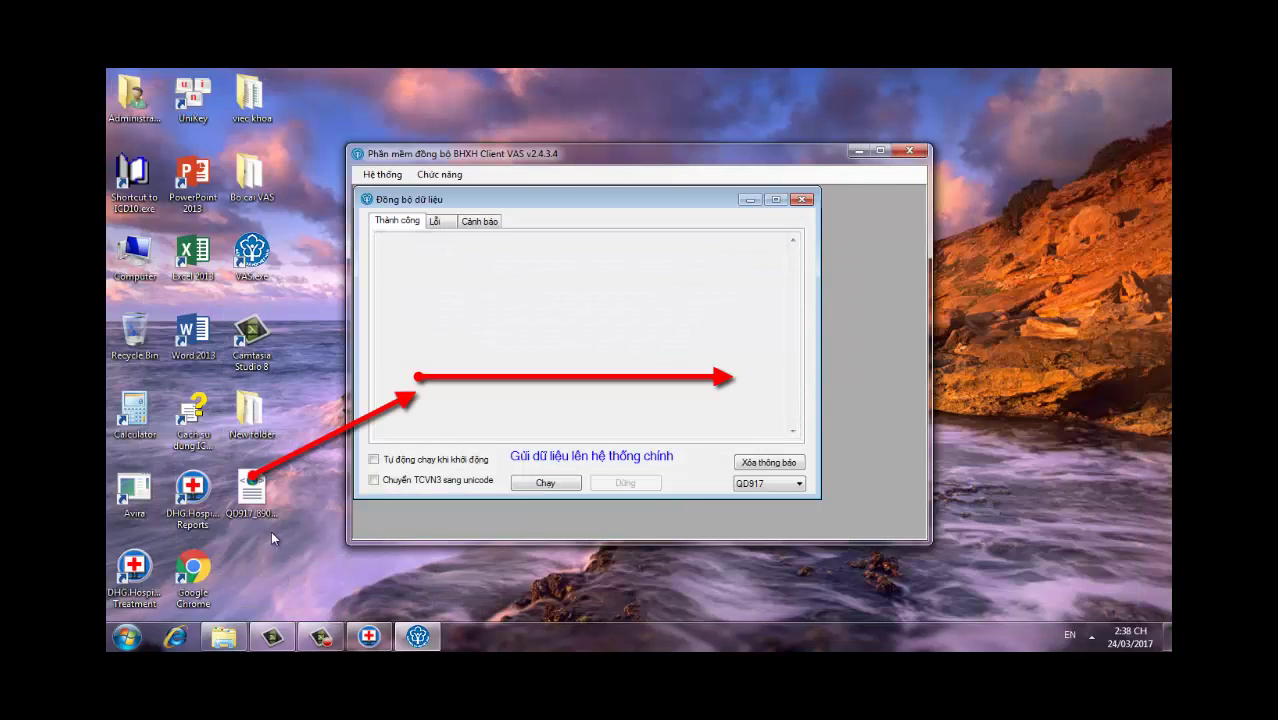
pyautogui.click(252, 490)
pyautogui.click(460, 385)
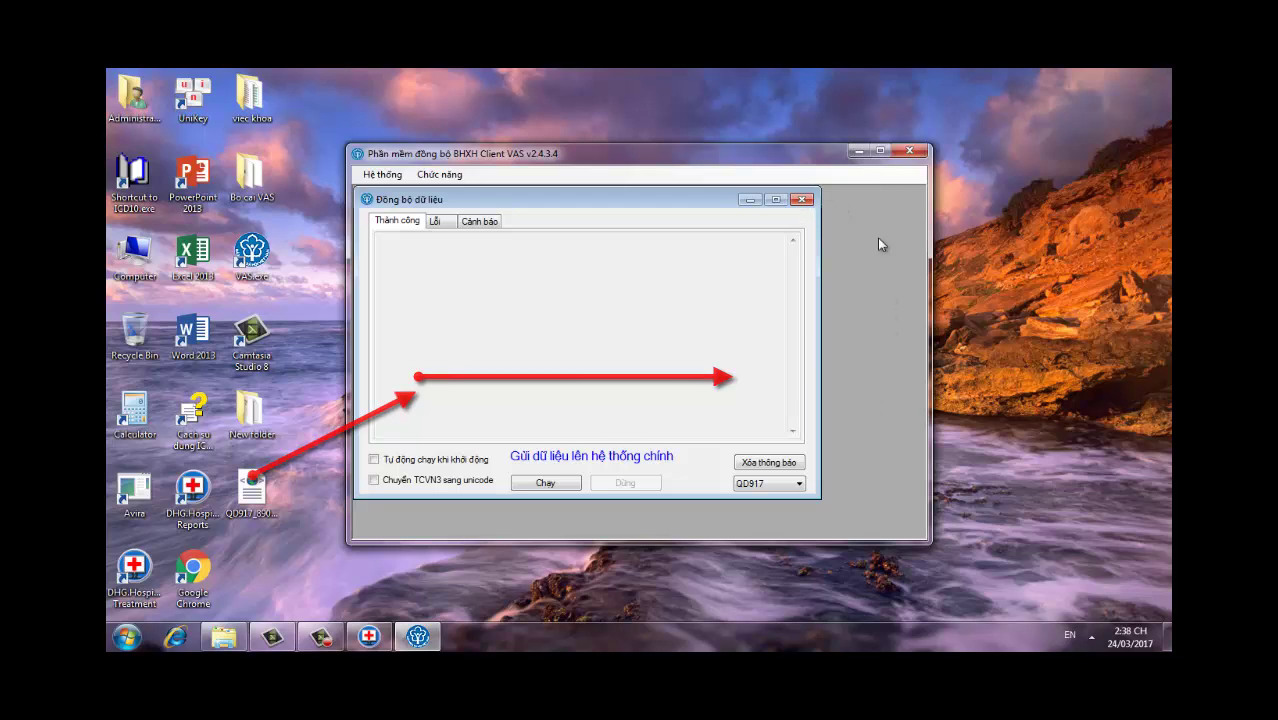
pyautogui.click(794, 490)
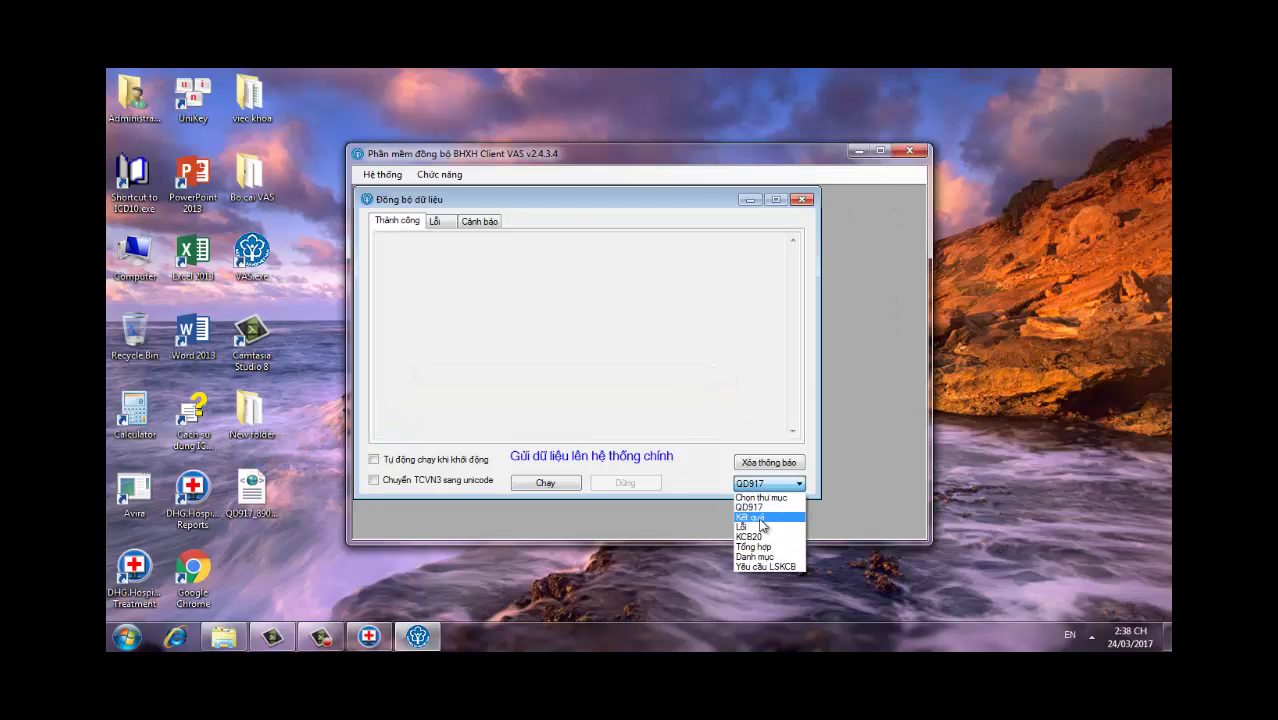
pyautogui.click(756, 509)
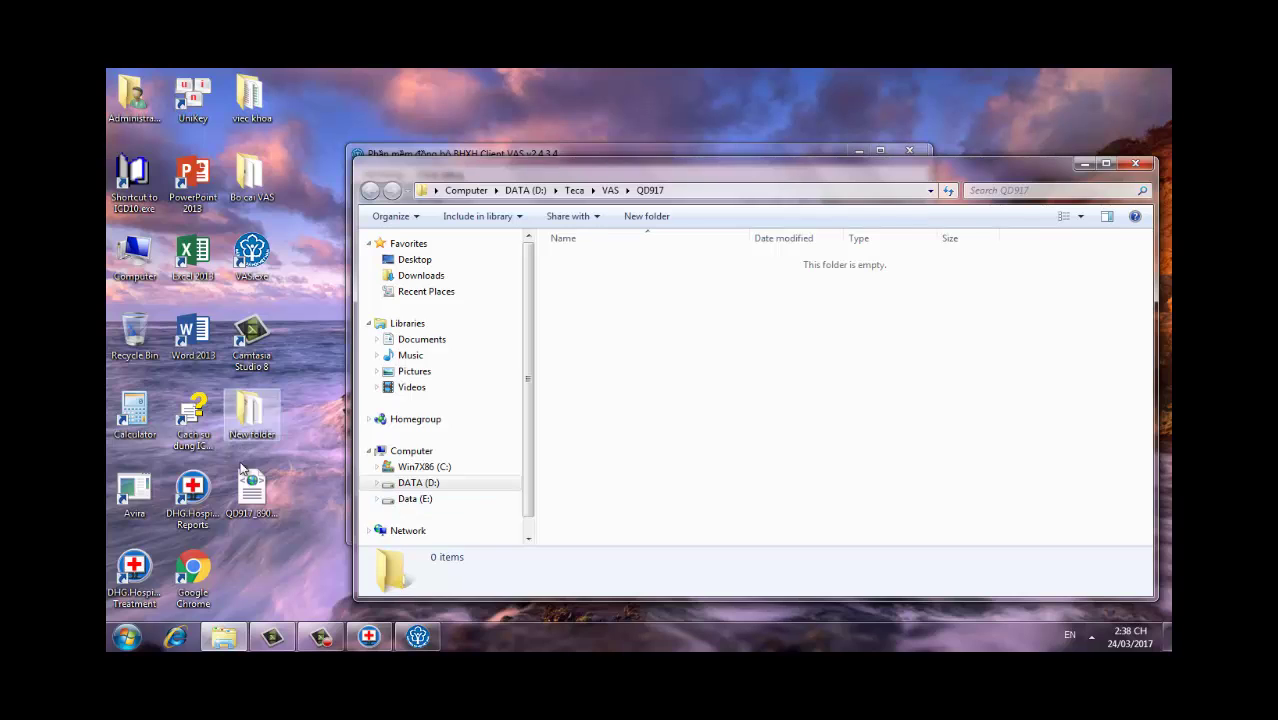
# Step: Copy QD917_89015_201703_.xml into QD917, run the sync, then close the sync window
pyautogui.moveTo(252, 490); pyautogui.dragTo(645, 397)
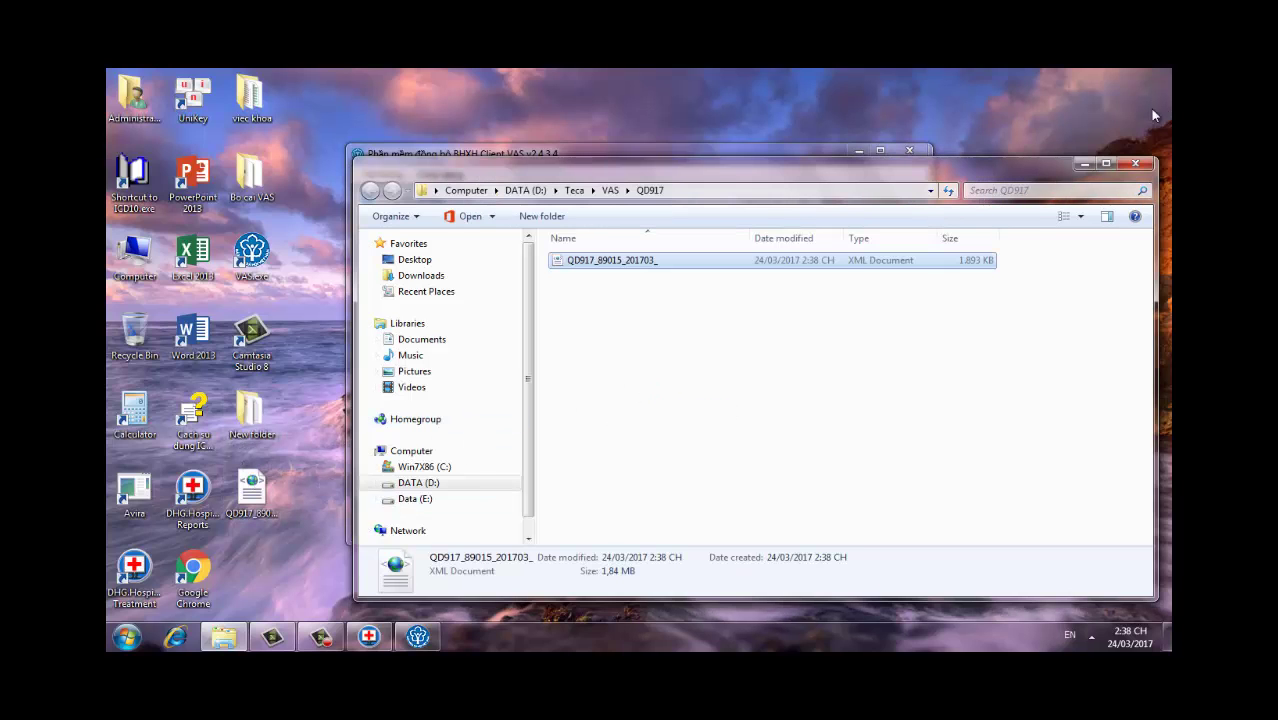
pyautogui.click(1135, 163)
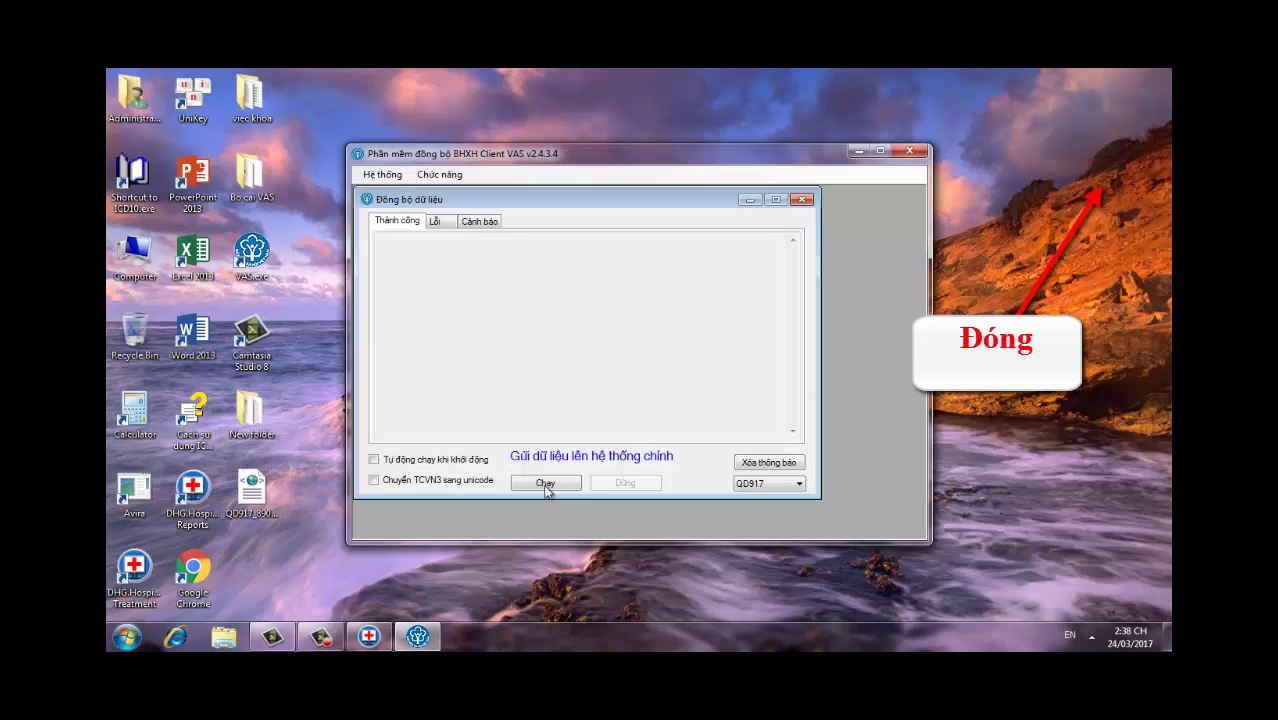
pyautogui.click(545, 483)
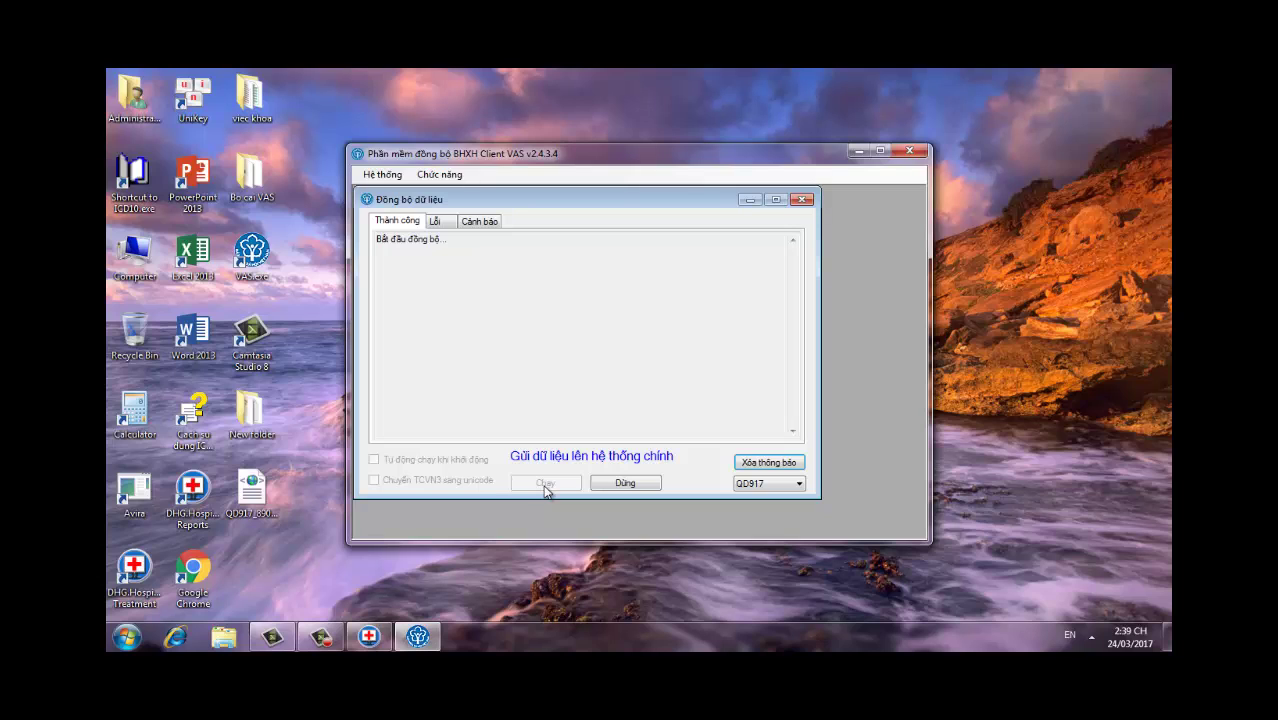
pyautogui.click(808, 201)
pyautogui.click(668, 405)
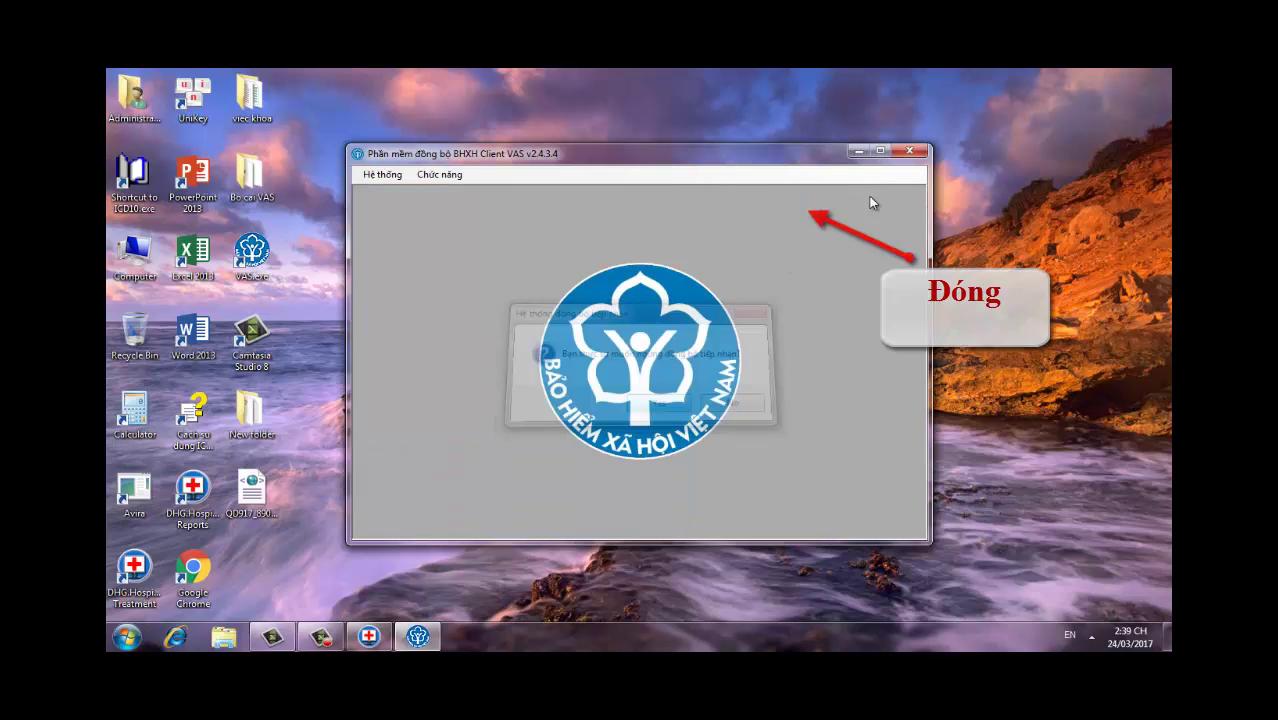
# Step: Close the VAS client, open the browser and enter the facility username on the BHYT portal login
pyautogui.click(910, 152)
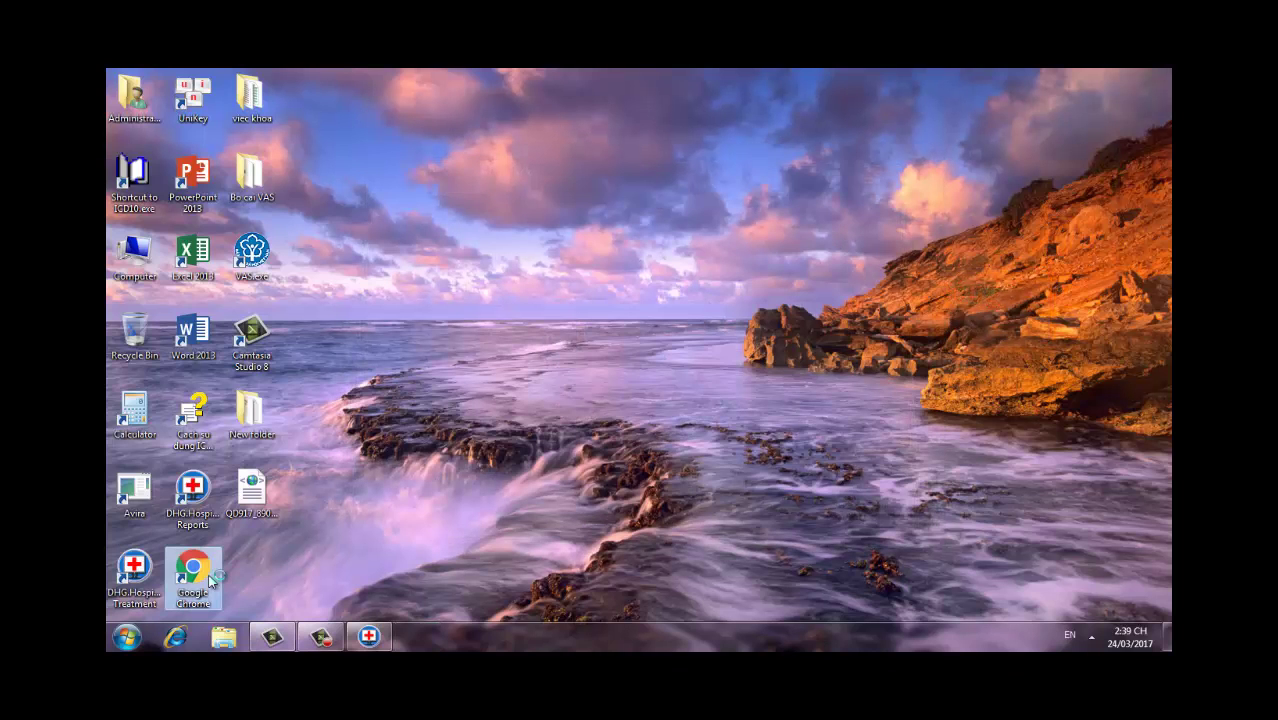
pyautogui.doubleClick(209, 578)
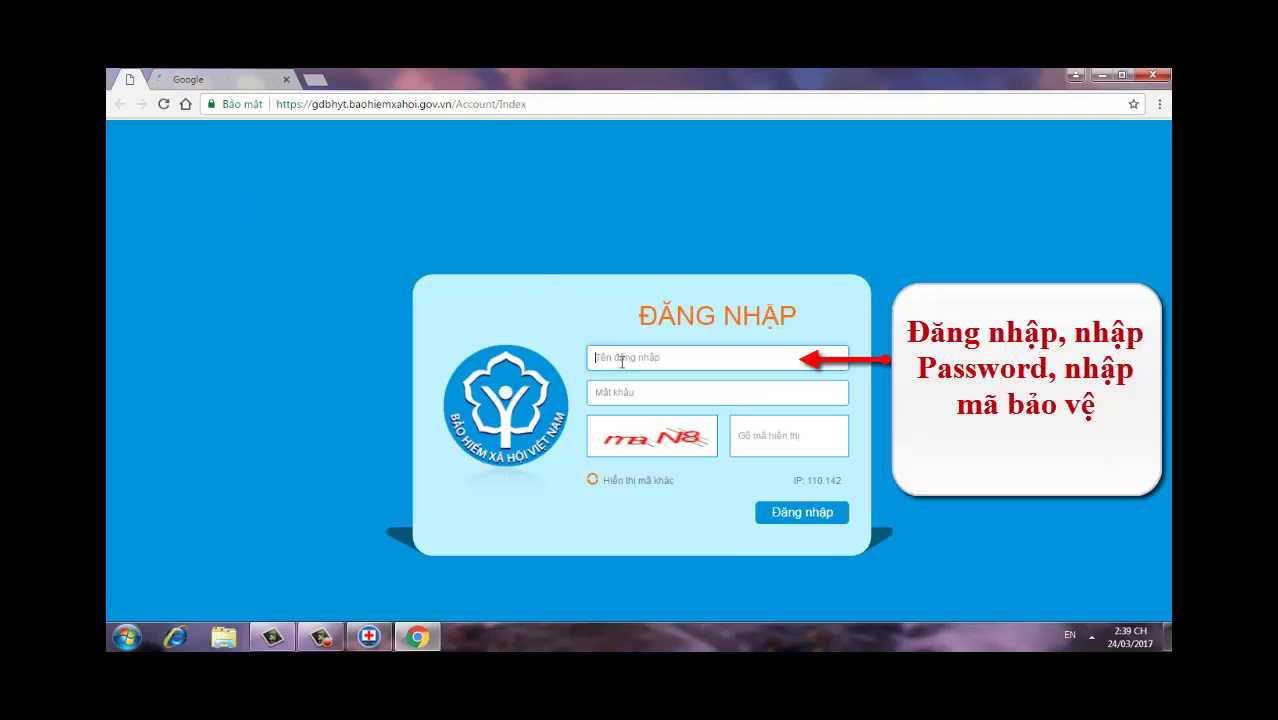
pyautogui.write('89015')
pyautogui.write('_BV')
# Step: Copy the username into the Mật khẩu field and type the displayed security code
pyautogui.doubleClick(622, 356)
pyautogui.rightClick(597, 355)
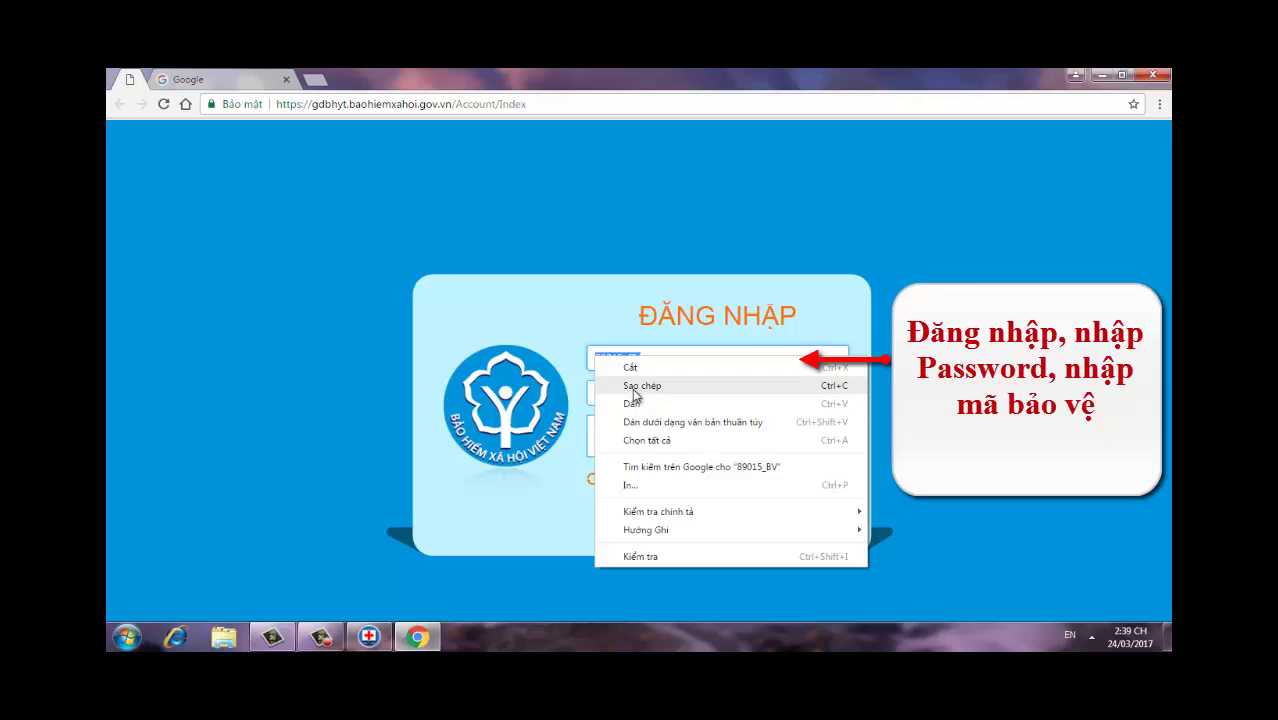
pyautogui.click(634, 387)
pyautogui.click(615, 391)
pyautogui.rightClick(615, 391)
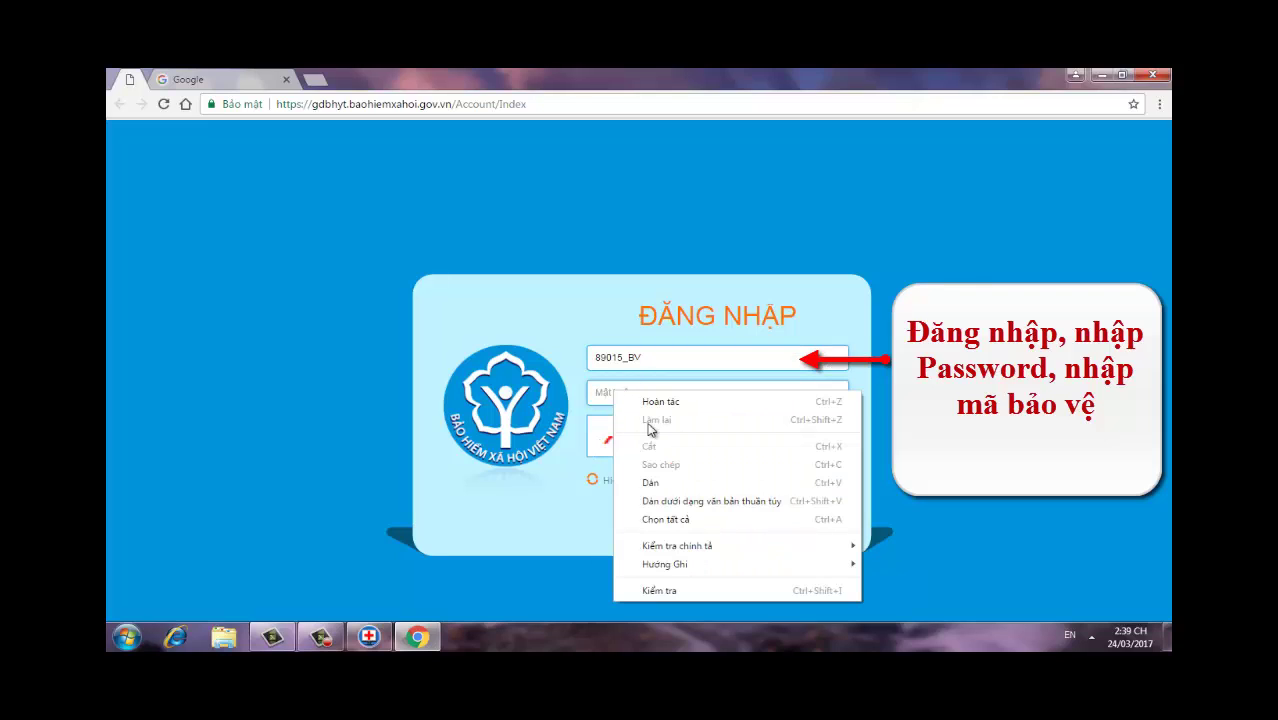
pyautogui.click(652, 482)
pyautogui.click(756, 445)
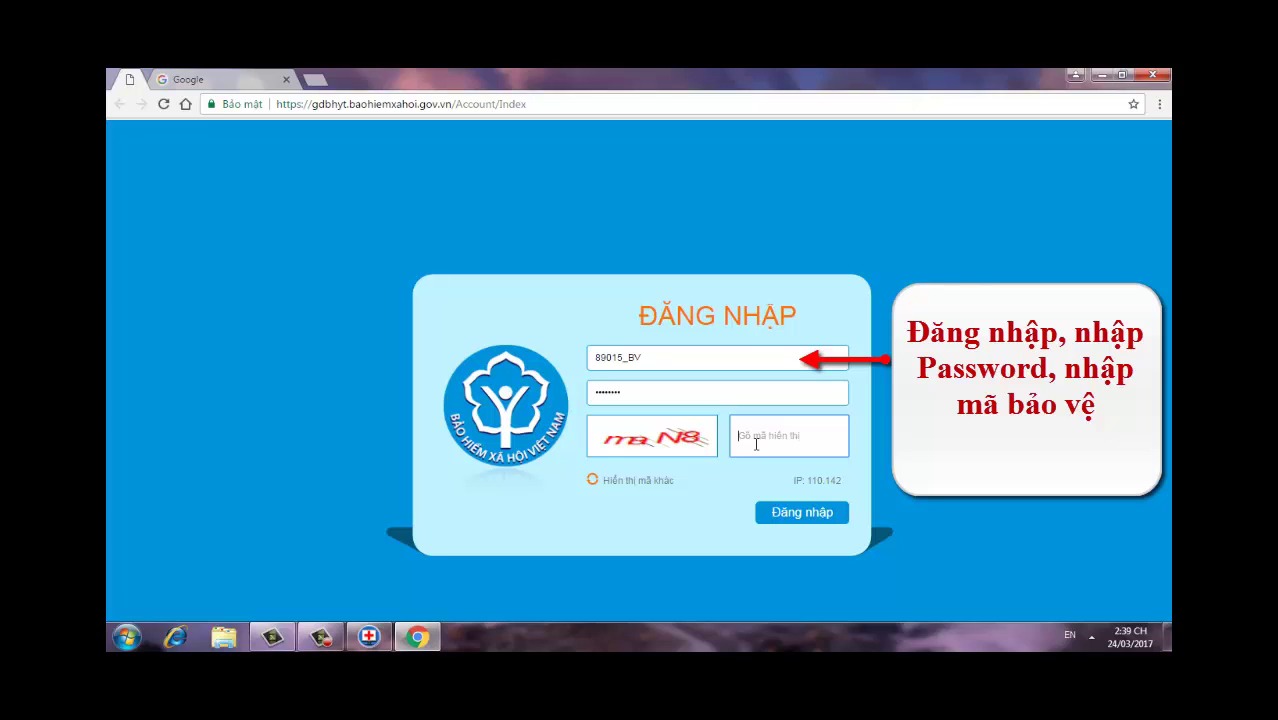
pyautogui.write('m8N8')
# Step: Submit the login and, after the captcha rejection, enter the new security code and retry
pyautogui.press('Return')
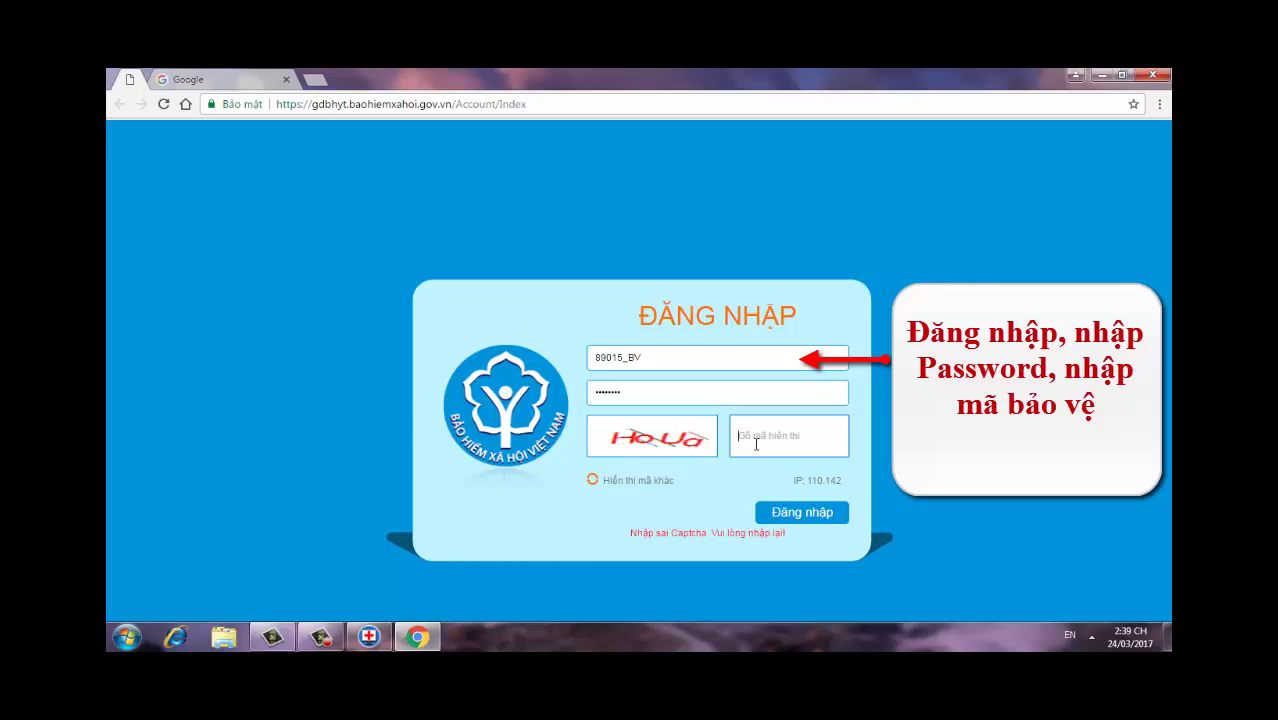
pyautogui.click(757, 445)
pyautogui.write('Hou')
pyautogui.press('BackSpace')
pyautogui.write('Ua')
pyautogui.click(779, 517)
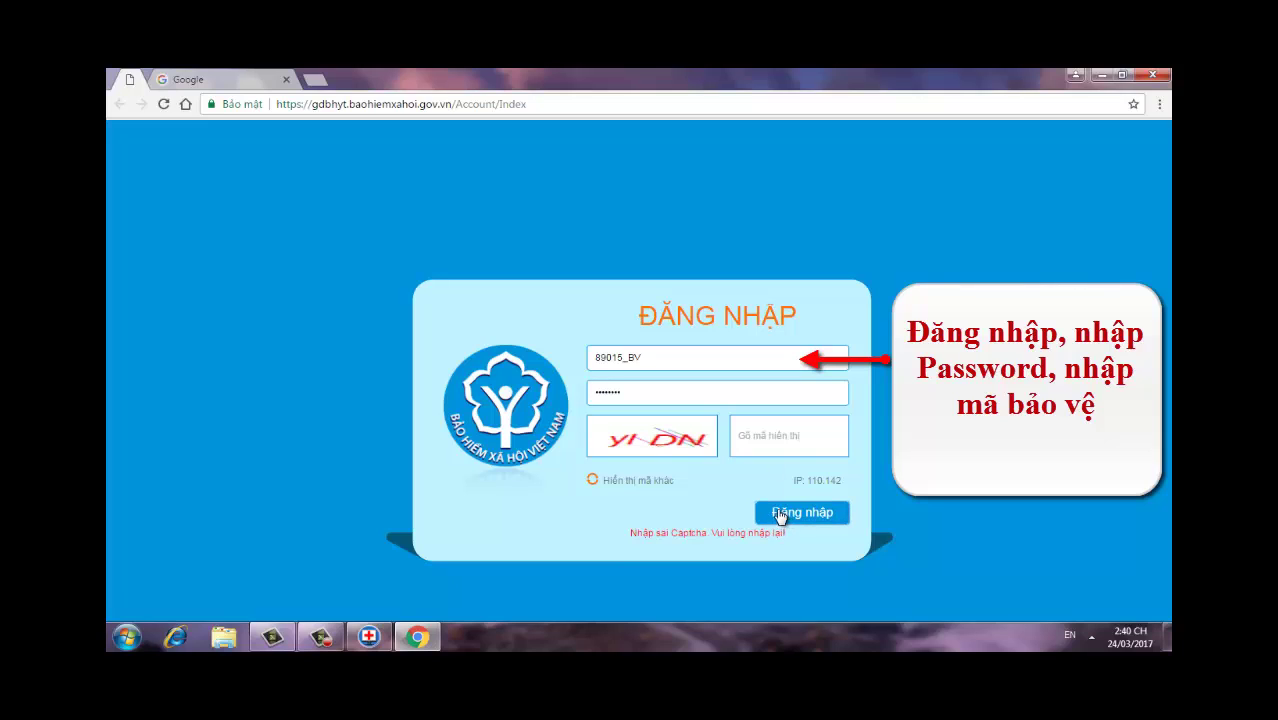
# Step: Keep retyping each freshly shown security code after further rejections, leaving the latest code entered
pyautogui.click(757, 437)
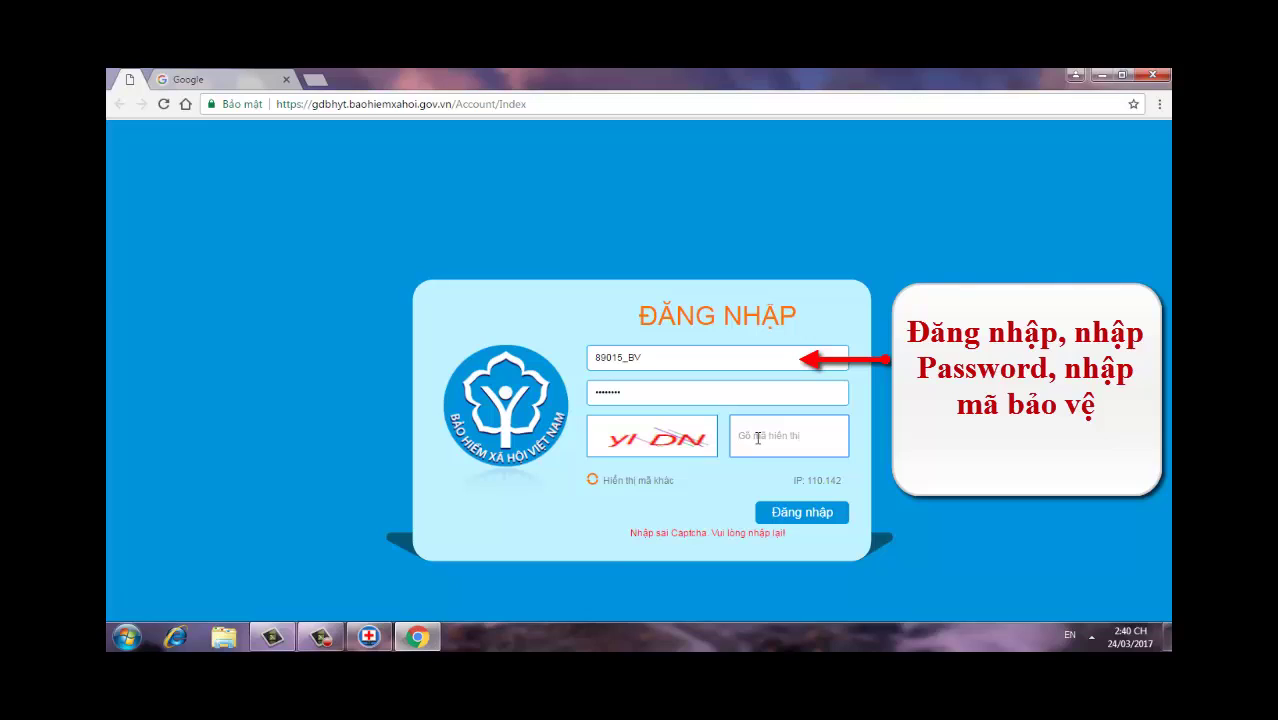
pyautogui.write('yi')
pyautogui.write('ldn')
pyautogui.press('BackSpace')
pyautogui.press('BackSpace')
pyautogui.write('DN')
pyautogui.press('Return')
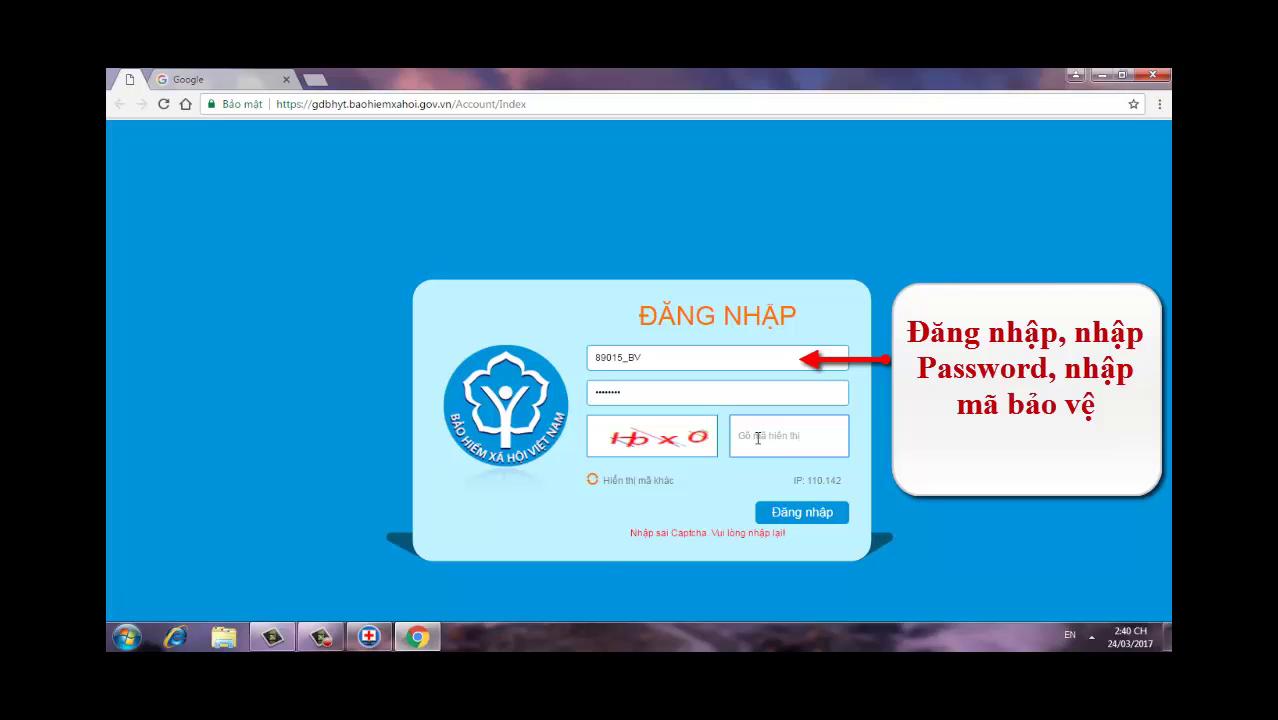
pyautogui.click(758, 437)
pyautogui.write('Hox')
pyautogui.press('Return')
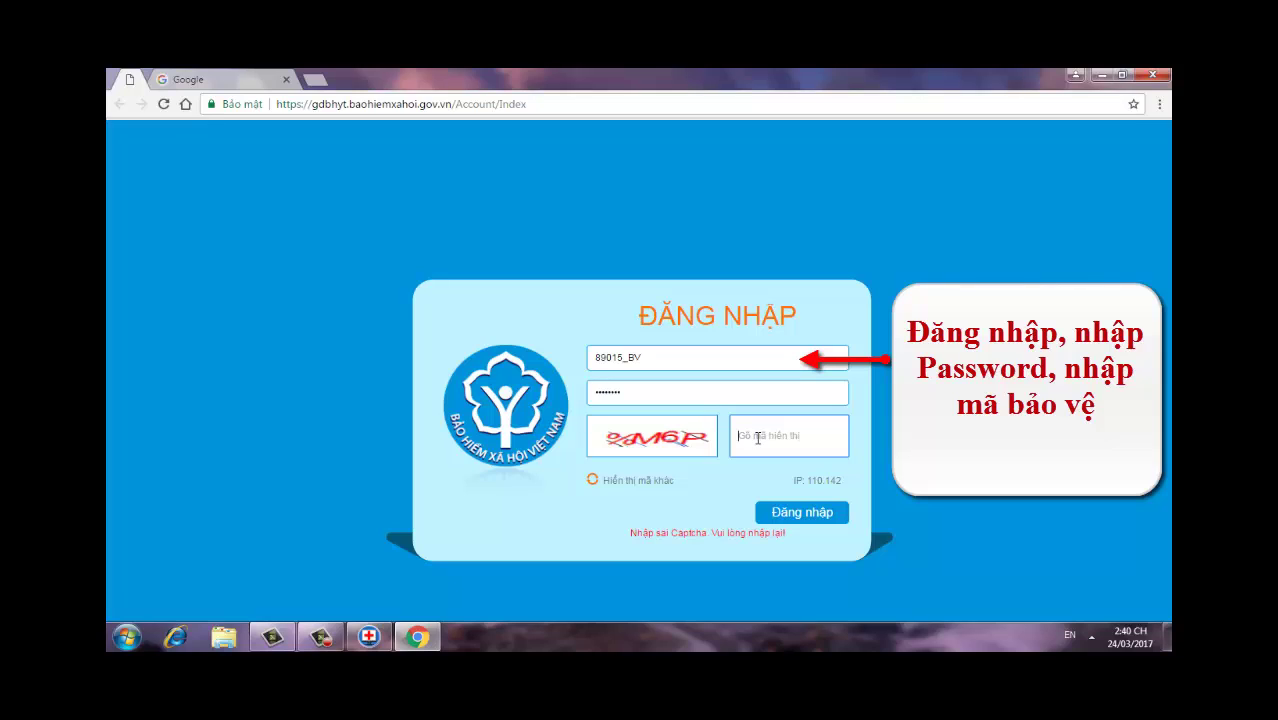
pyautogui.write('%M6P')
# Step: Log in and search Kết quả gửi hồ sơ XML from 24/03/2017, listing 21 successfully sent records
pyautogui.click(800, 518)
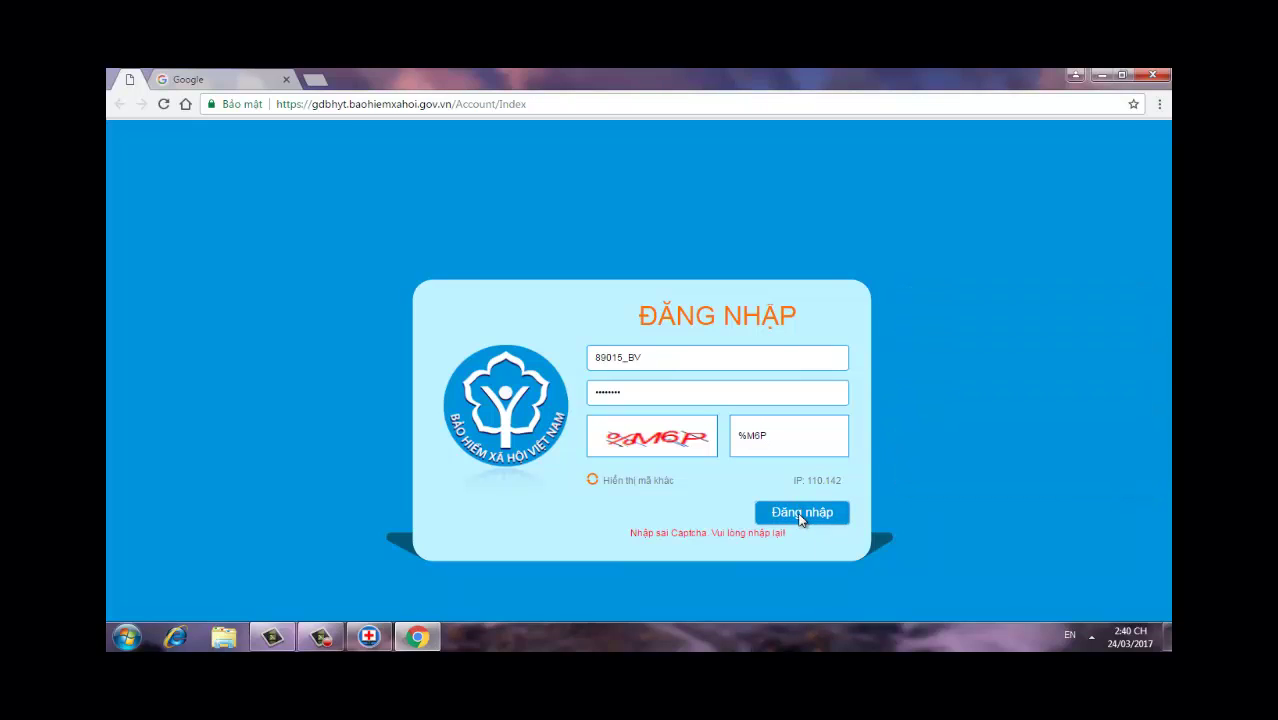
pyautogui.click(800, 515)
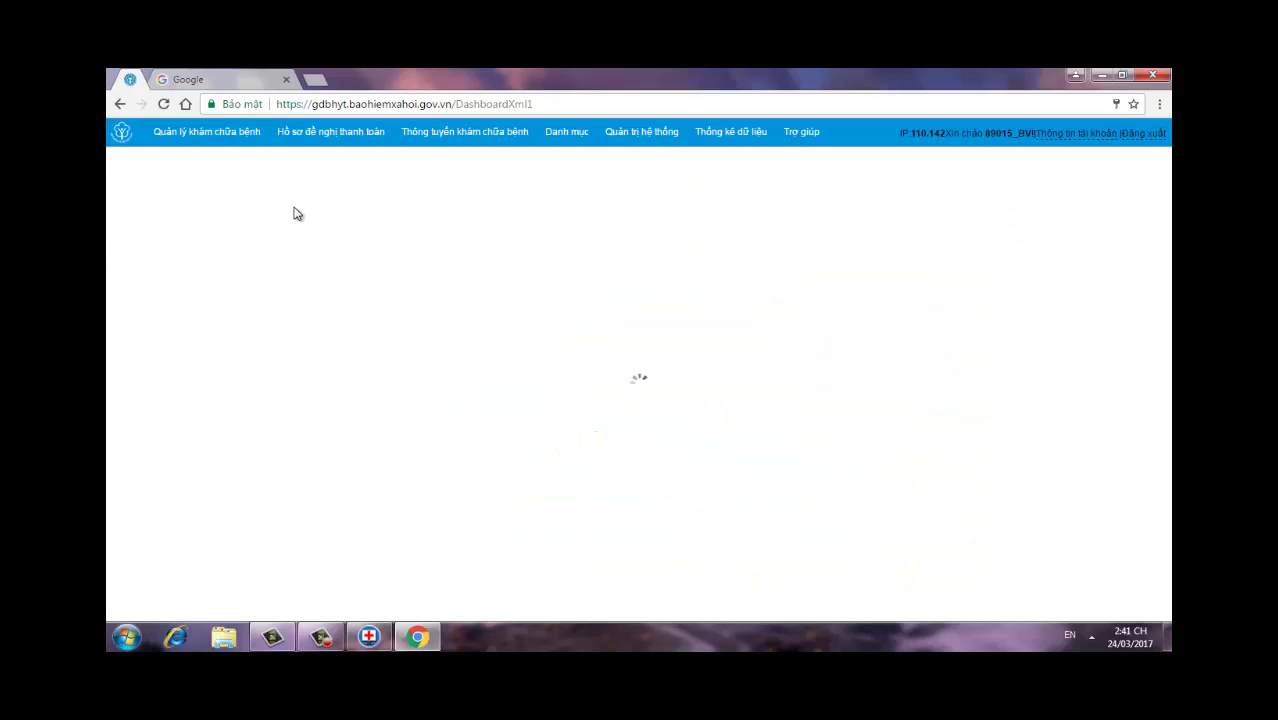
pyautogui.moveTo(321, 146)
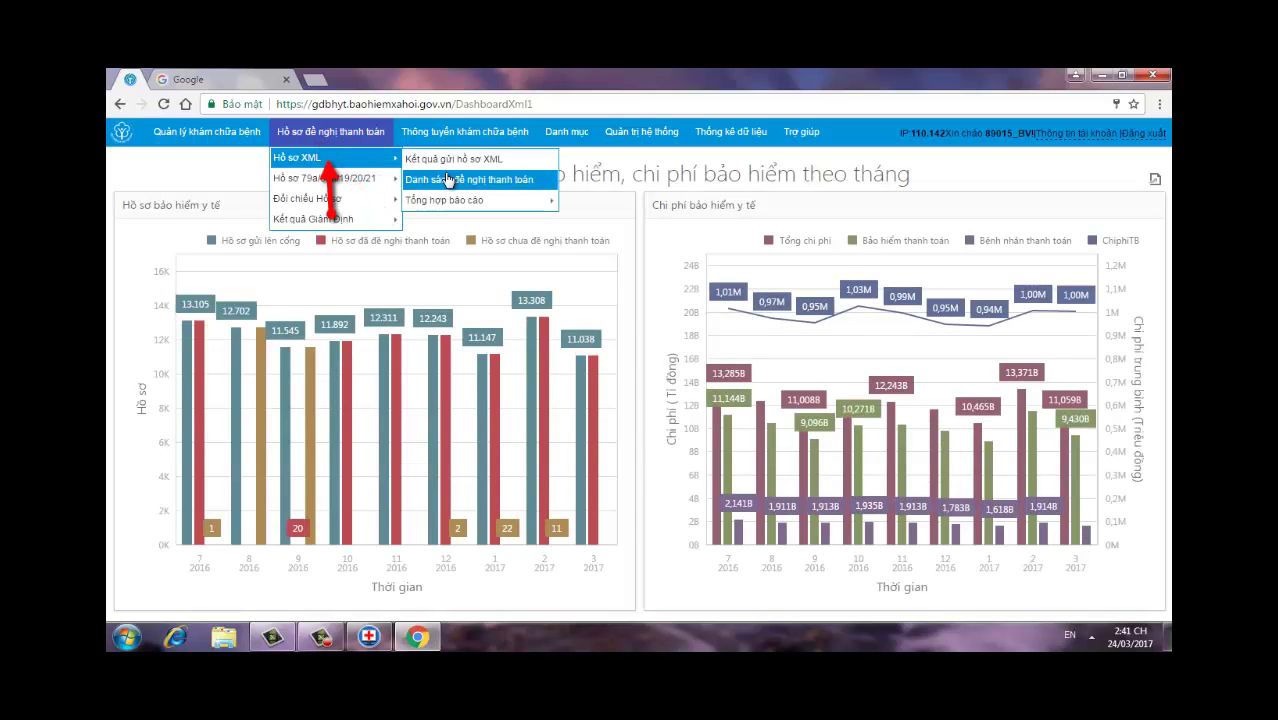
pyautogui.click(435, 160)
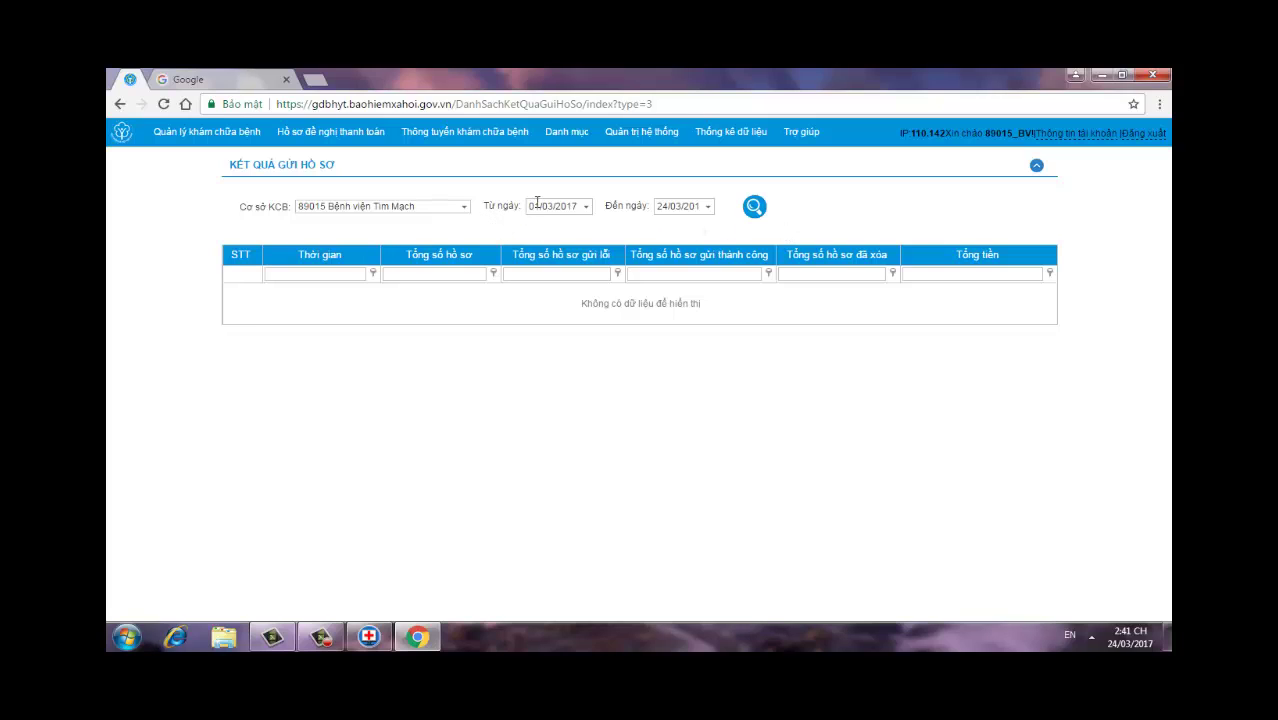
pyautogui.click(536, 208)
pyautogui.press('BackSpace')
pyautogui.press('BackSpace')
pyautogui.press('BackSpace')
pyautogui.write('24')
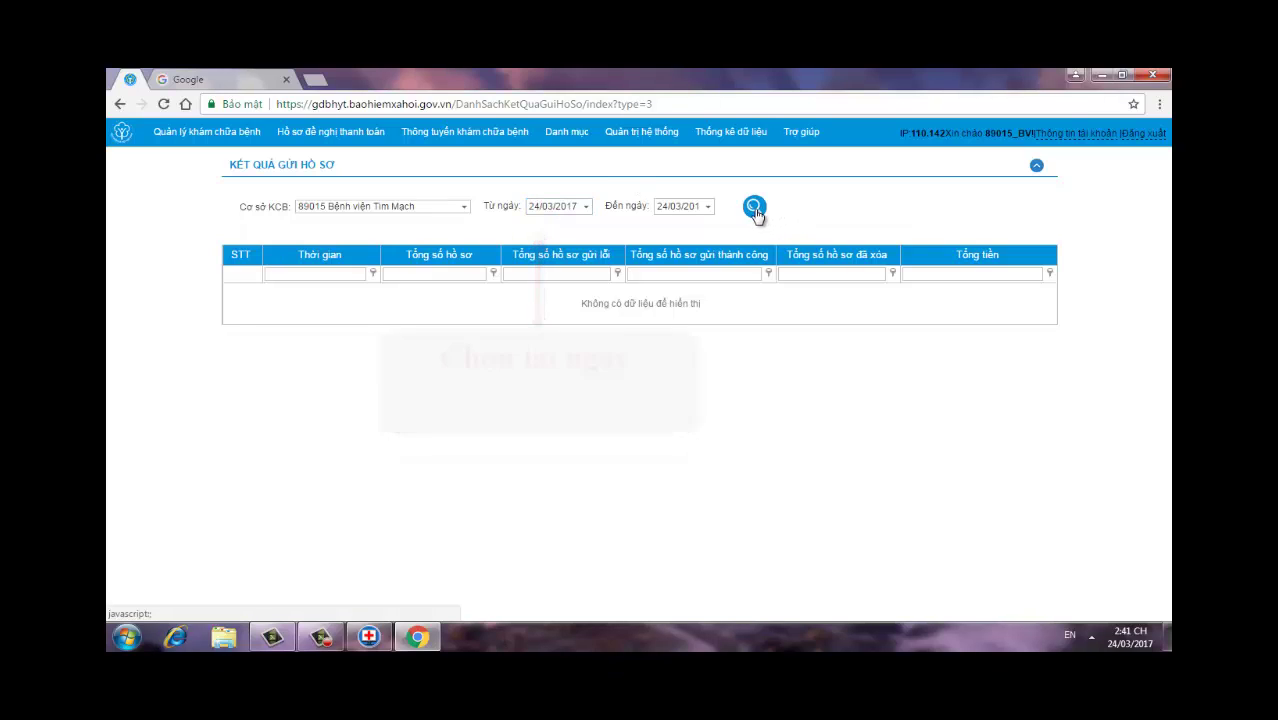
pyautogui.click(755, 210)
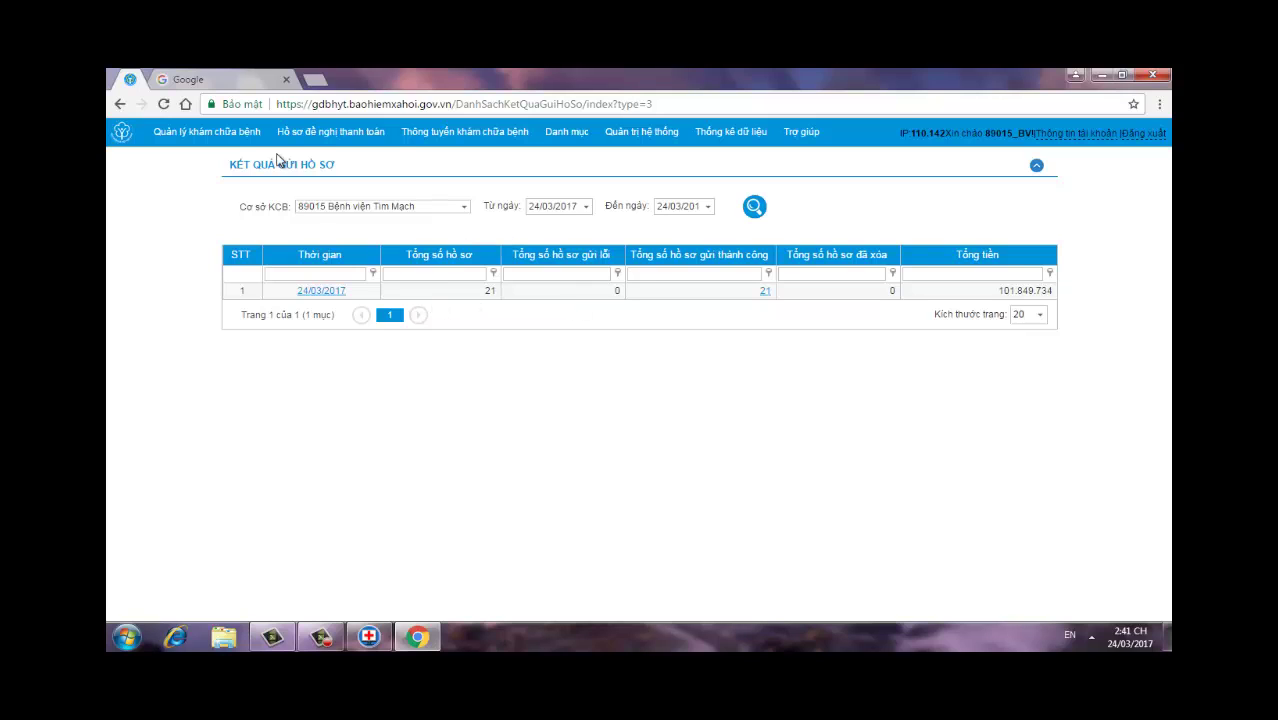
# Step: Load the March 2017 Danh sách đề nghị thanh toán records and tick rows 10 and 3
pyautogui.moveTo(322, 133)
pyautogui.moveTo(314, 160)
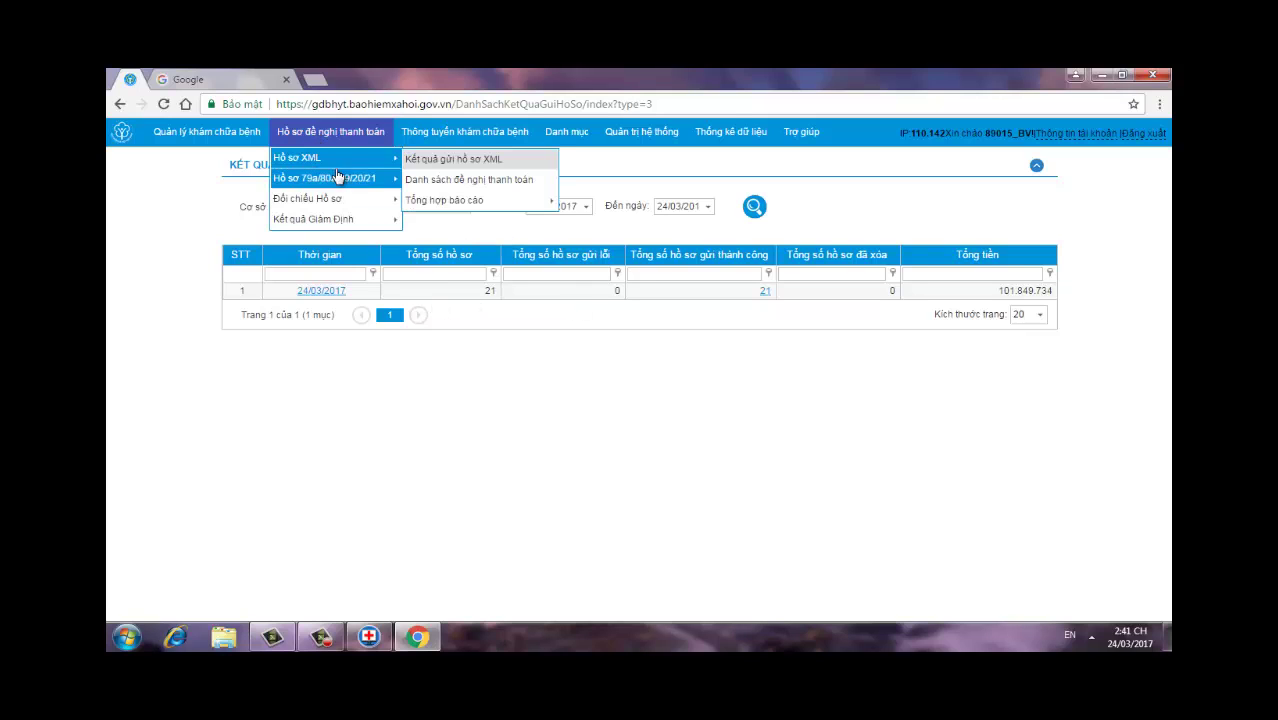
pyautogui.click(422, 179)
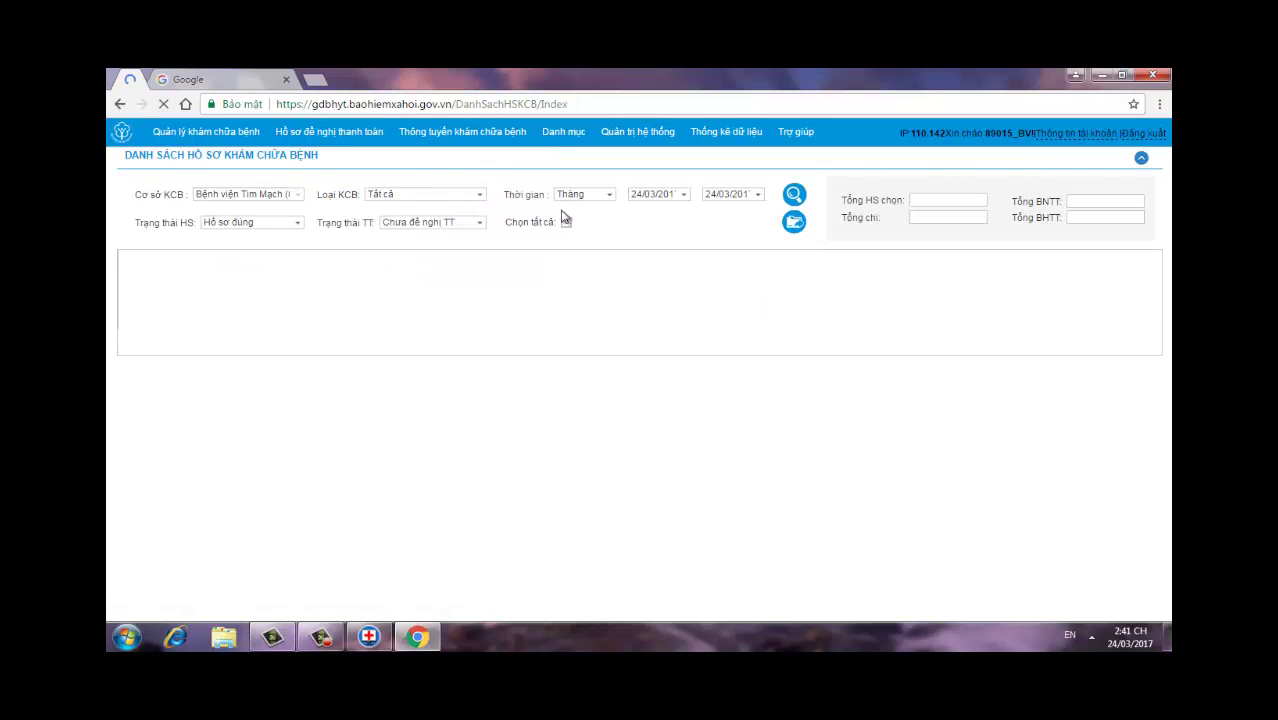
pyautogui.click(794, 196)
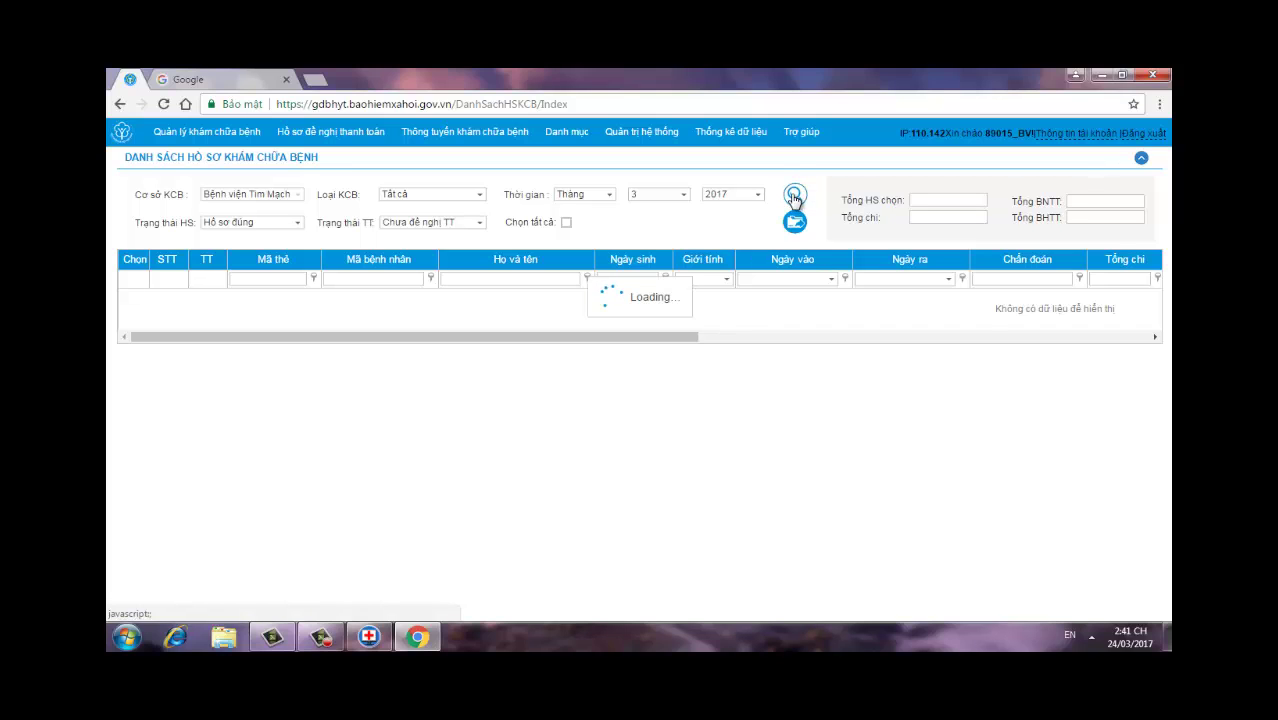
pyautogui.click(464, 277)
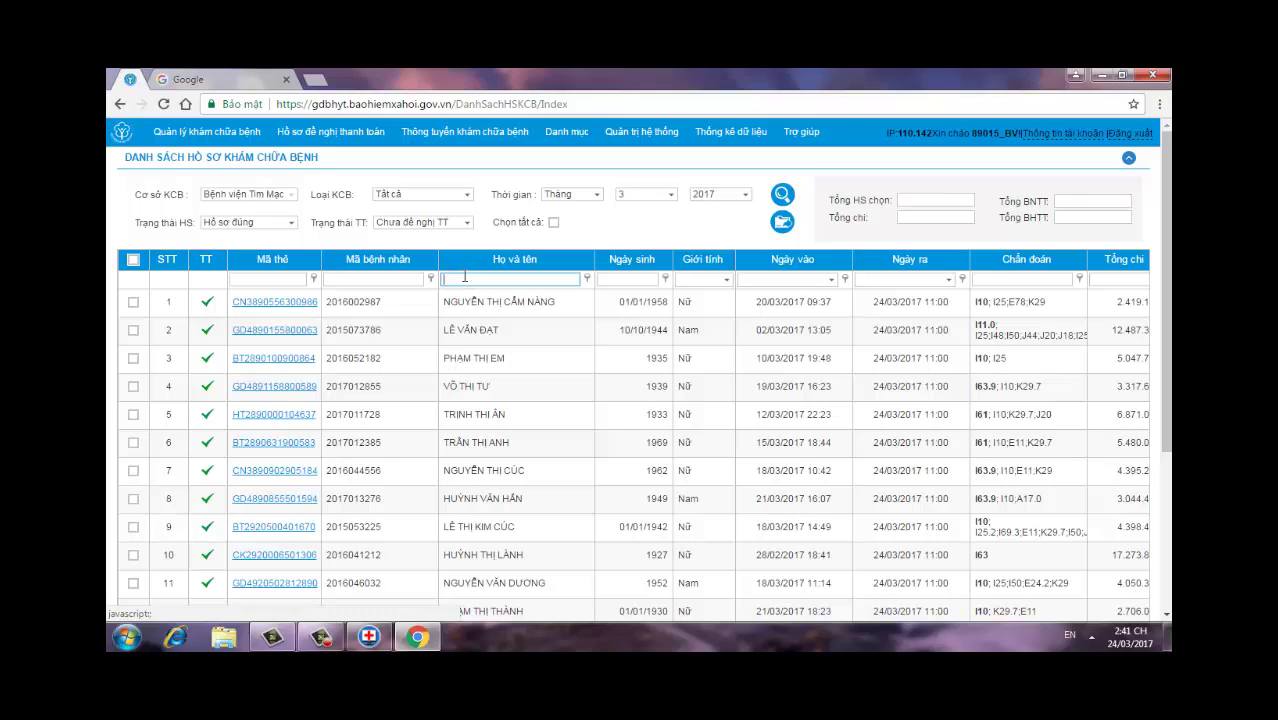
pyautogui.click(135, 556)
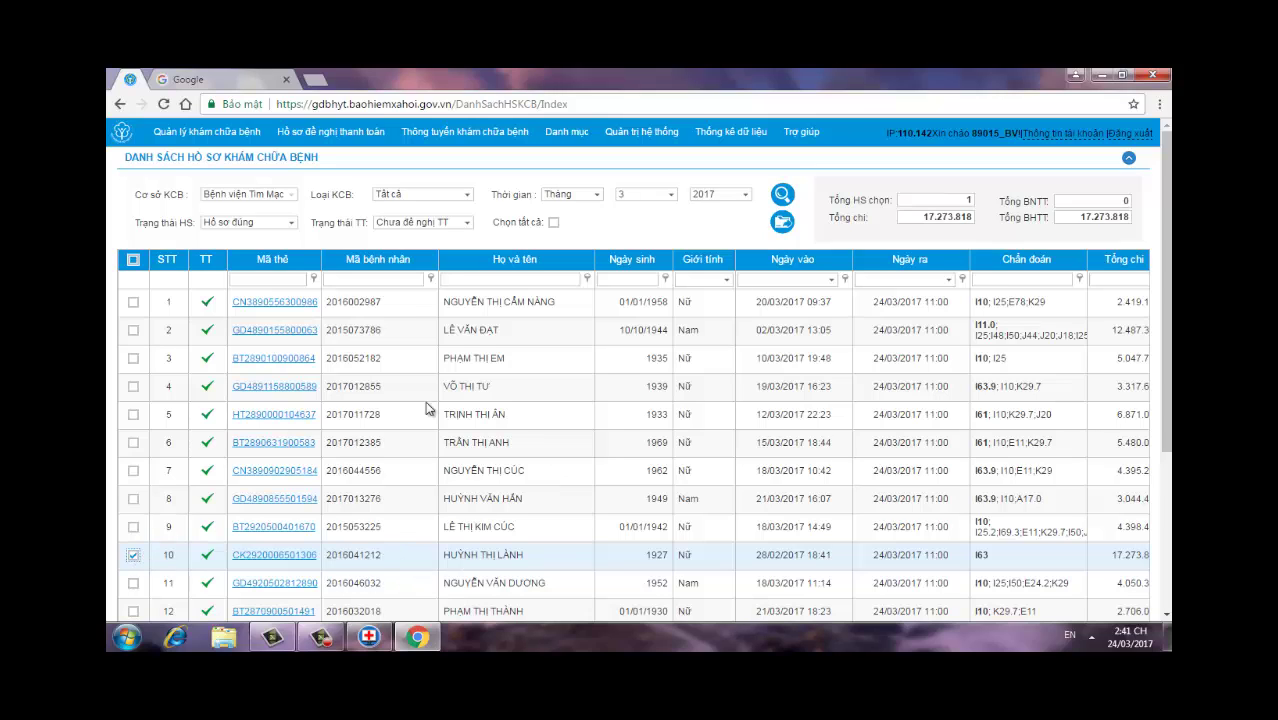
pyautogui.click(134, 360)
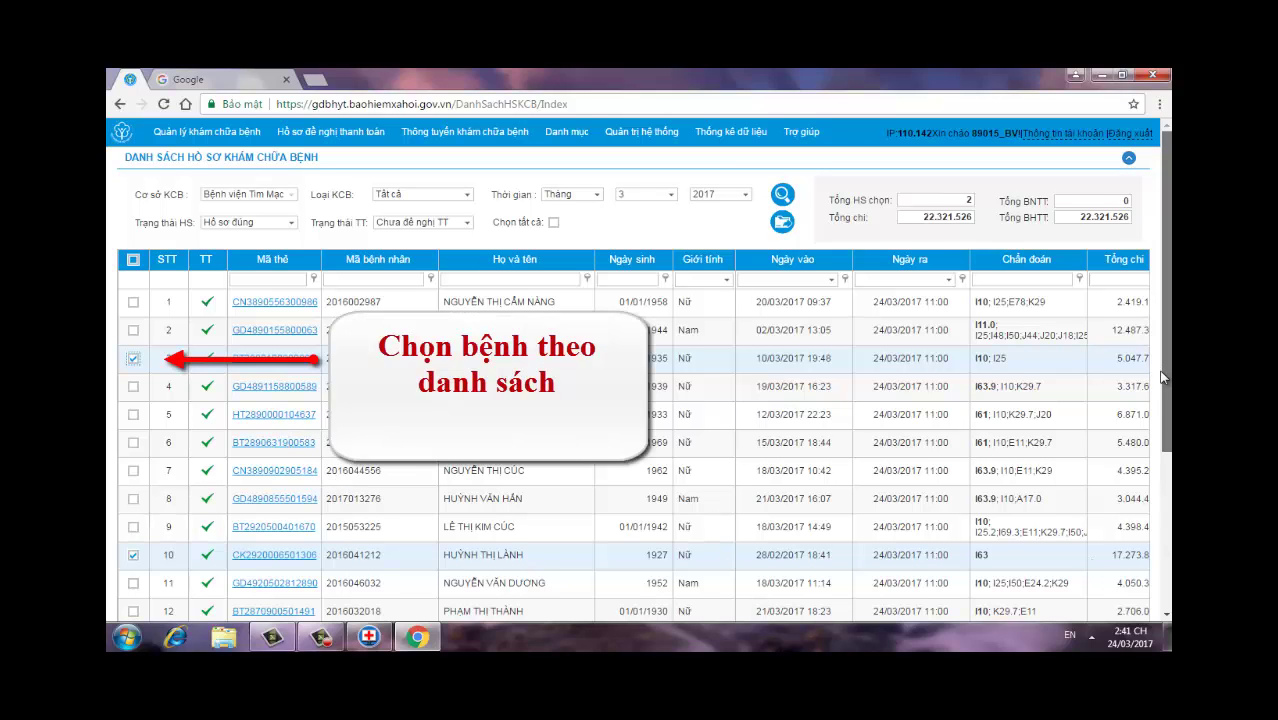
# Step: Tick rows 7, 13, 1, 4, 11, 12 and 8 in the treatment records grid
pyautogui.moveTo(1162, 372); pyautogui.dragTo(1168, 424)
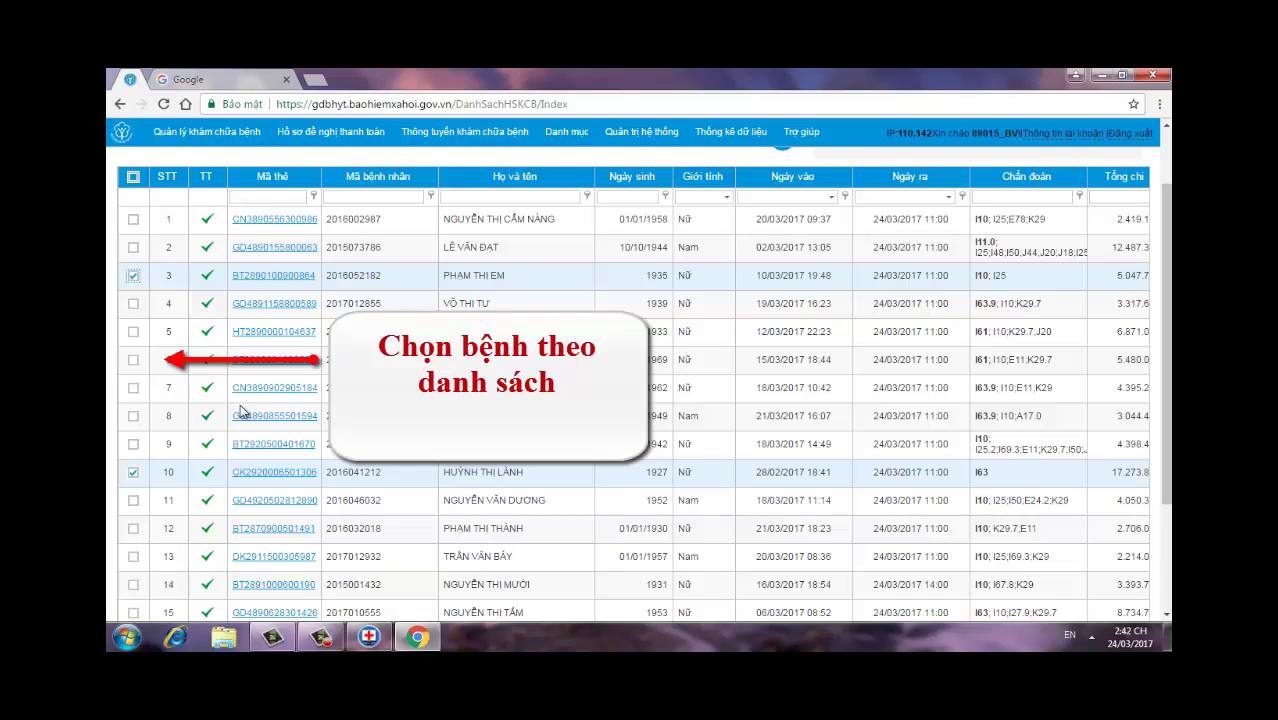
pyautogui.click(134, 388)
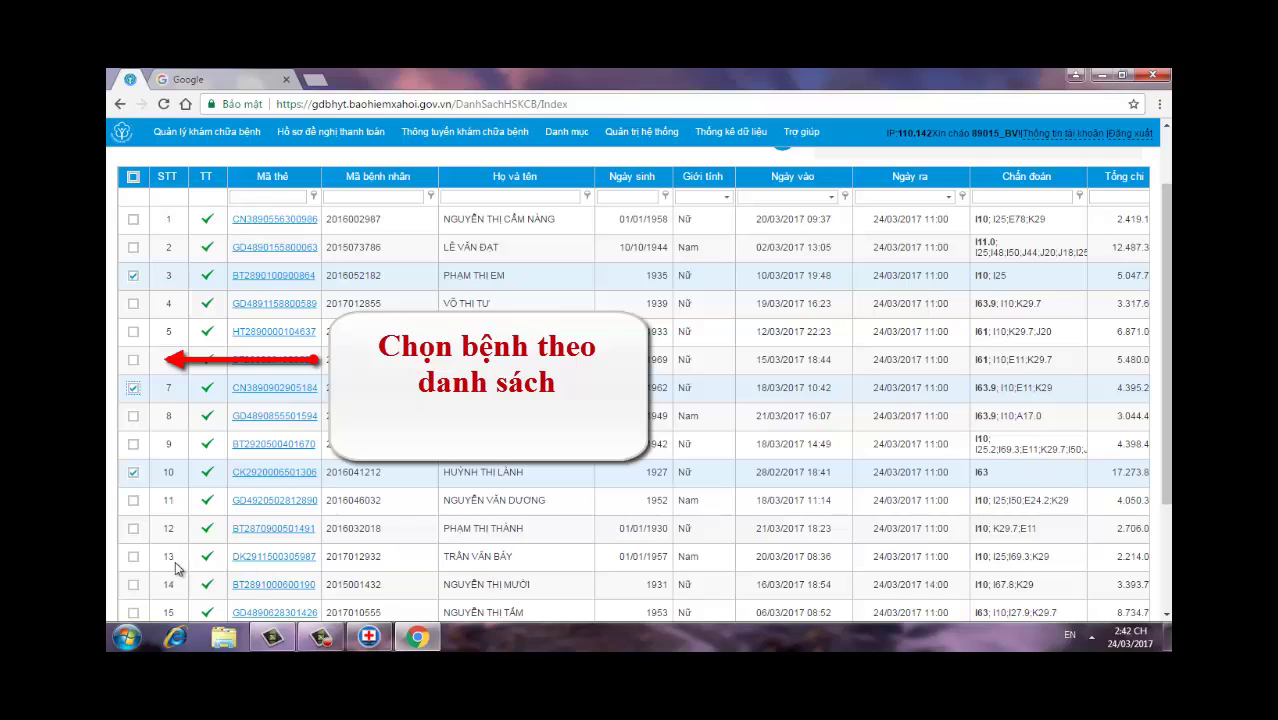
pyautogui.click(134, 557)
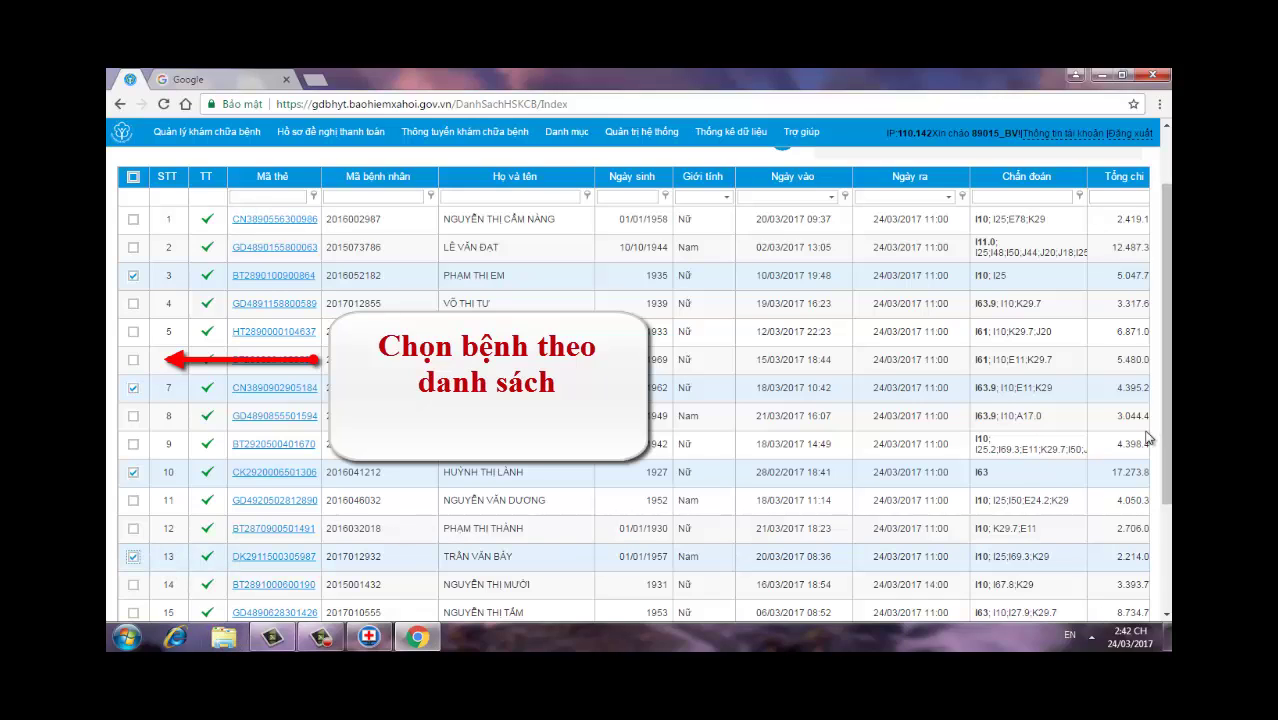
pyautogui.click(134, 220)
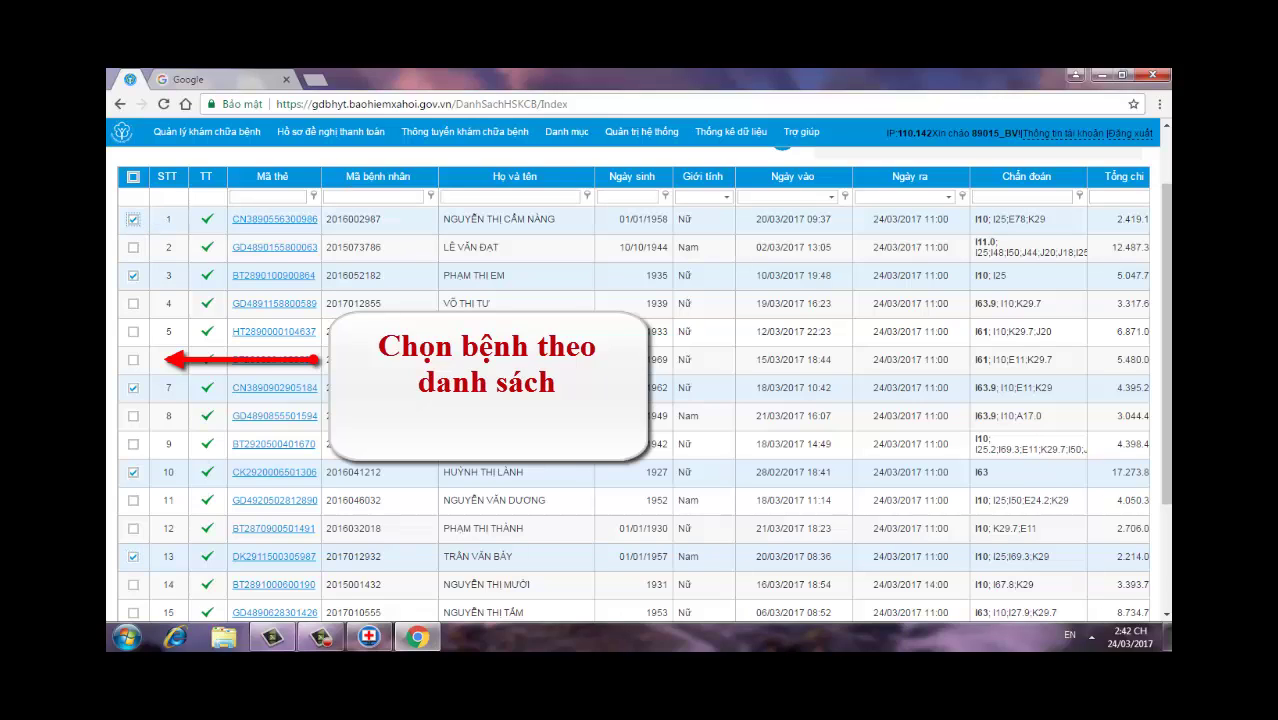
pyautogui.click(134, 304)
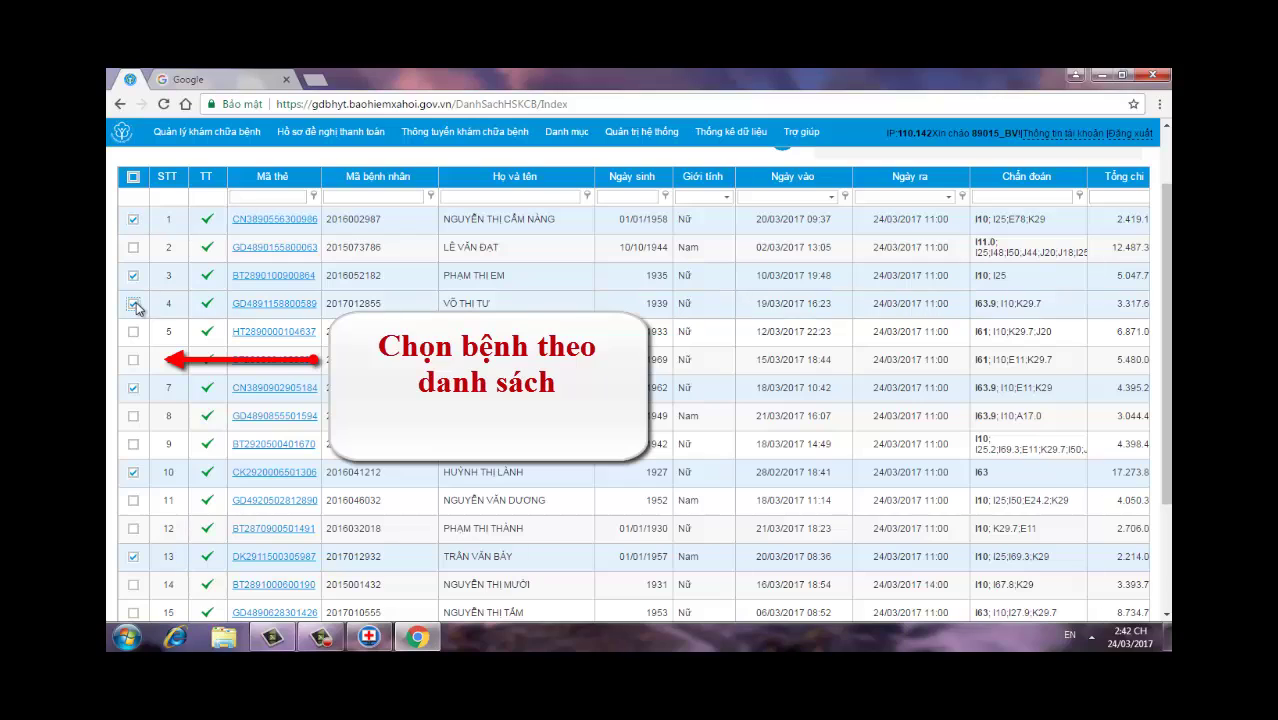
pyautogui.click(134, 500)
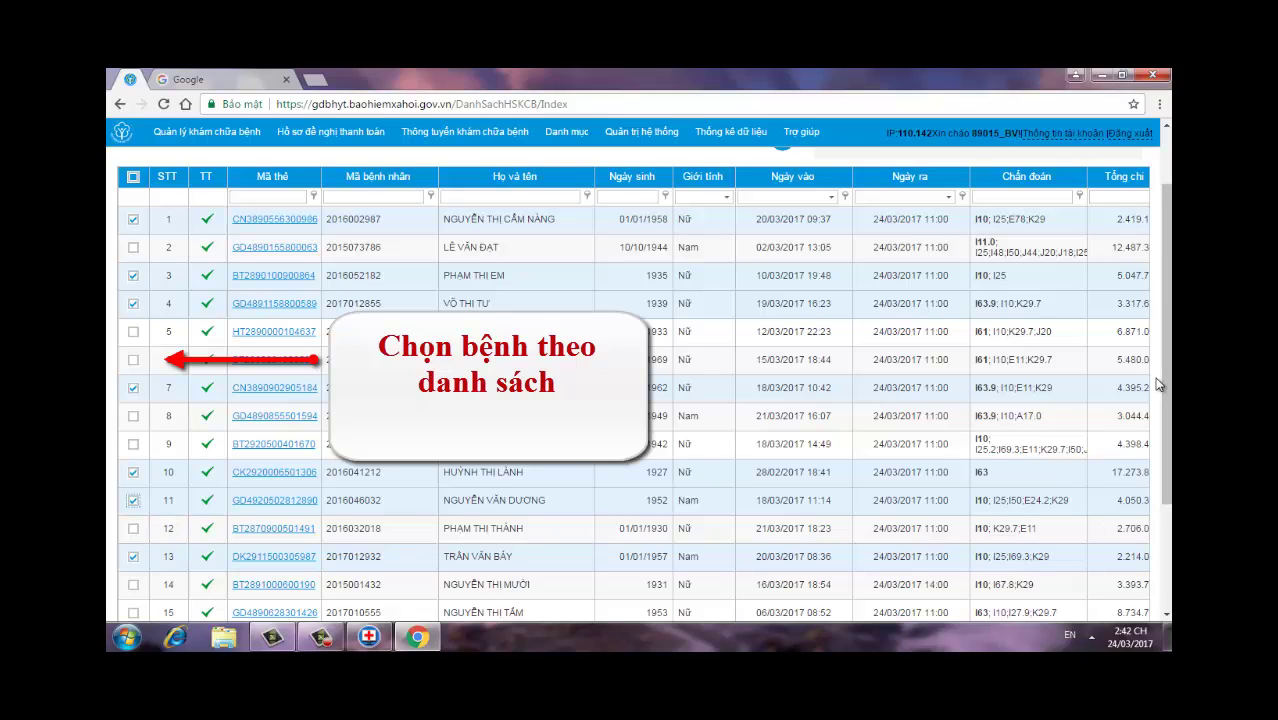
pyautogui.click(134, 528)
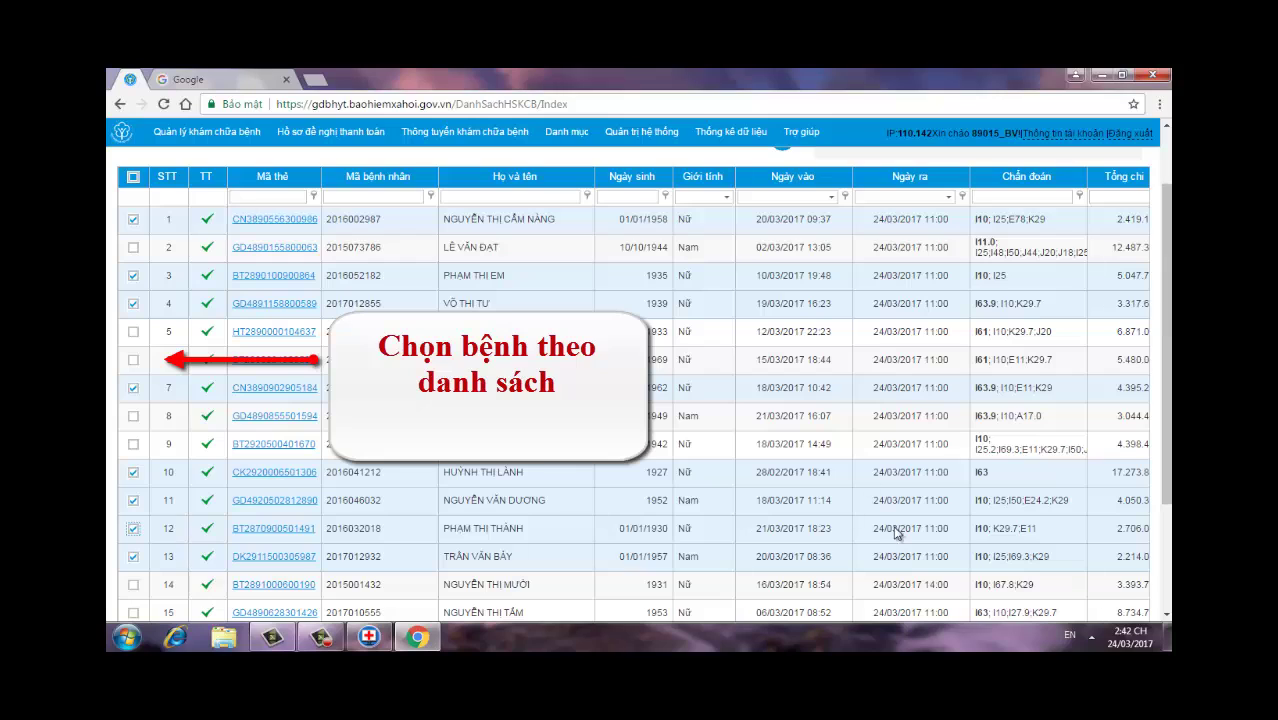
pyautogui.click(134, 417)
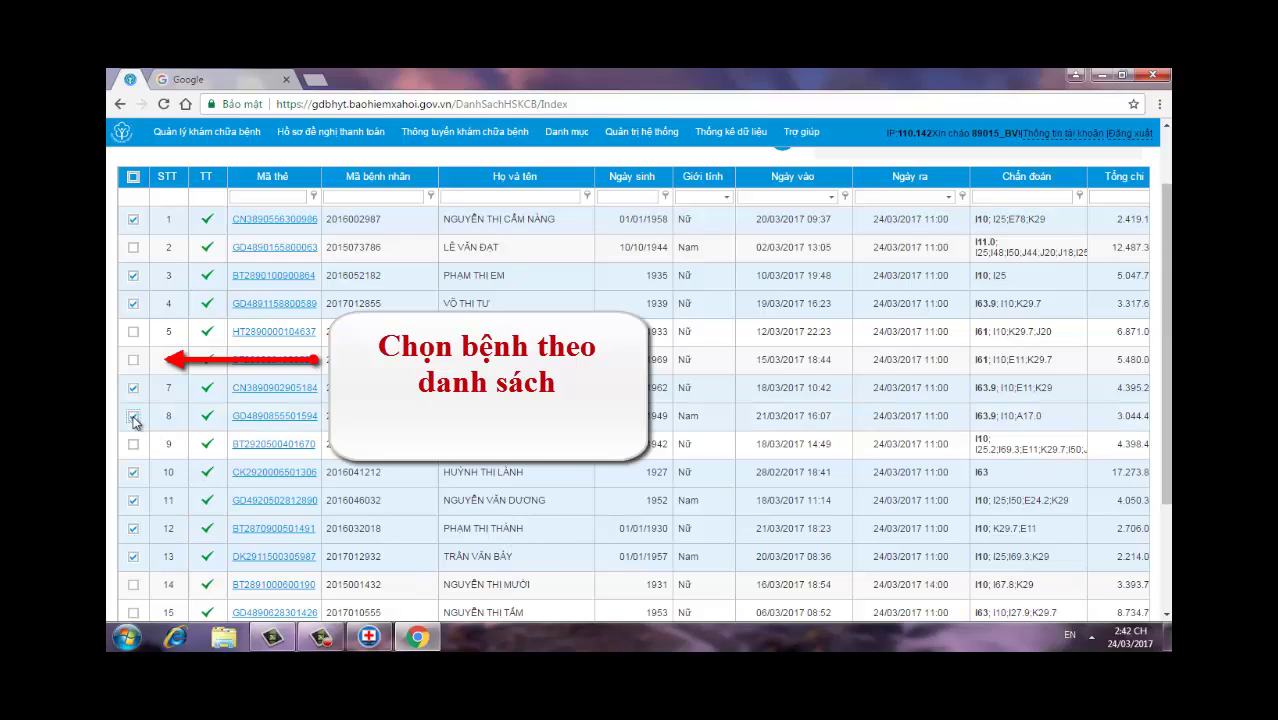
pyautogui.moveTo(1163, 372); pyautogui.dragTo(1163, 374)
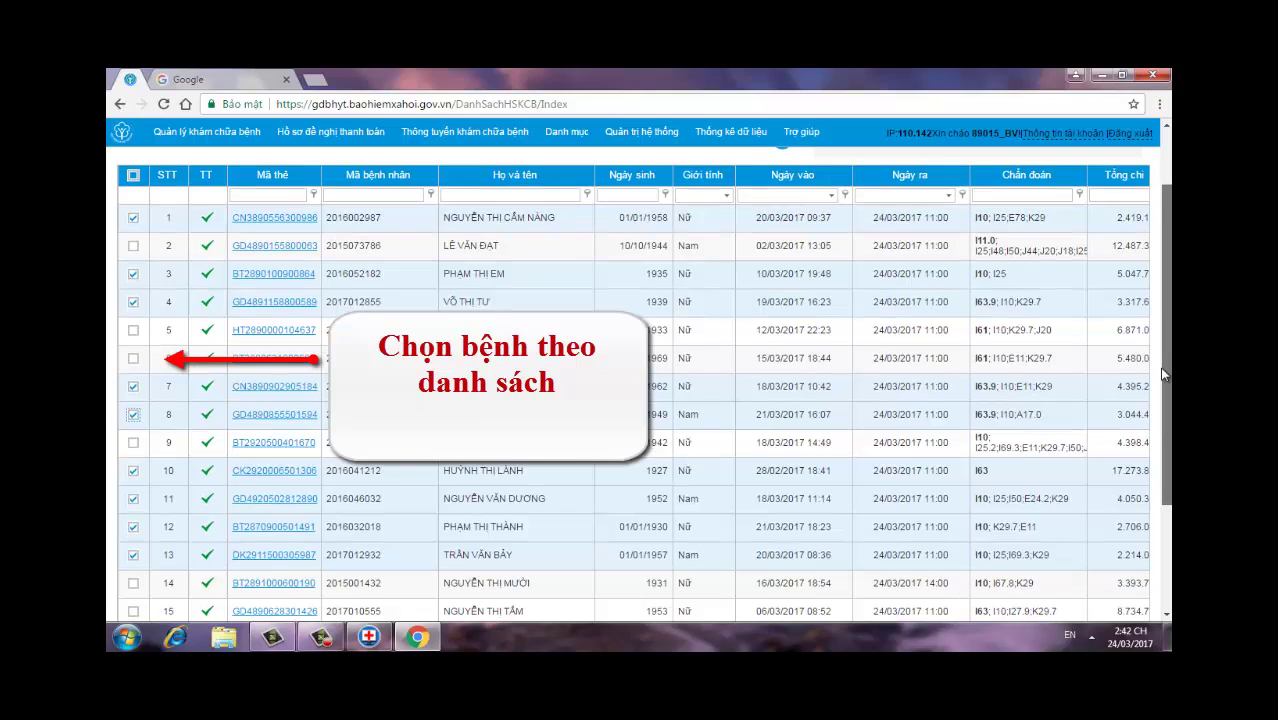
pyautogui.scroll(-1, 1163, 374)
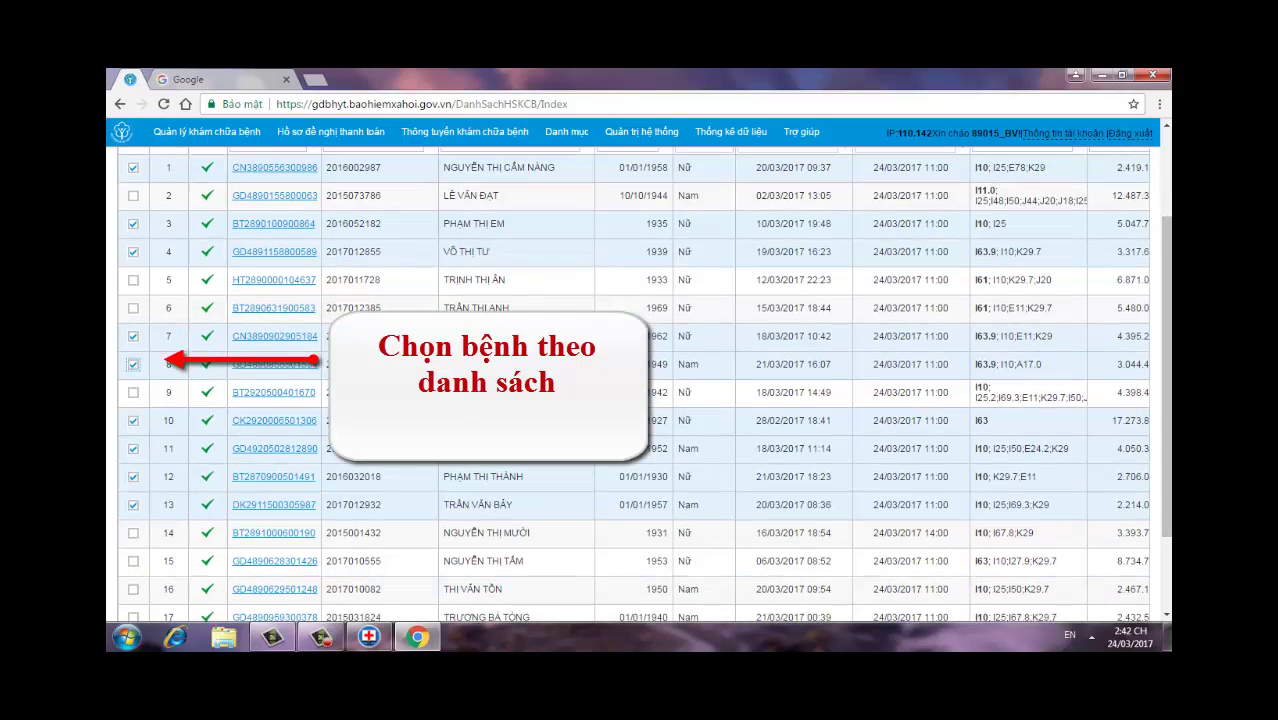
pyautogui.scroll(-2, 1168, 272)
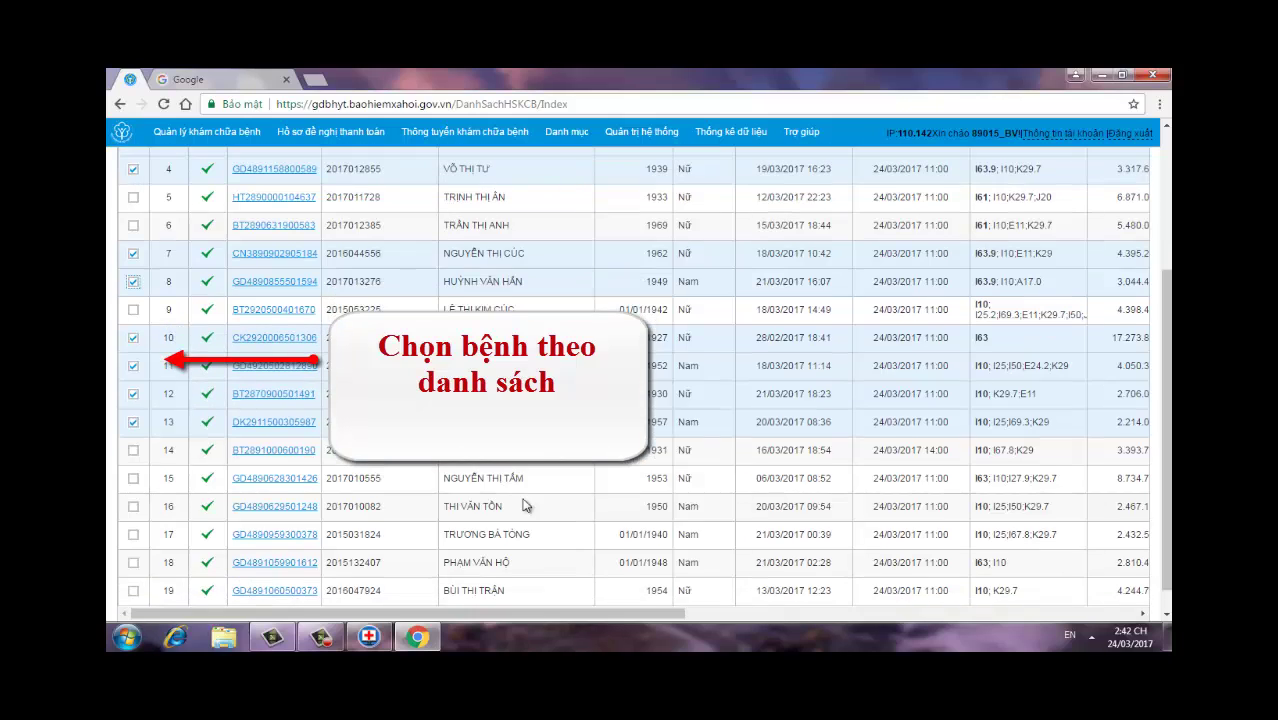
# Step: Tick the remaining rows 18, 2, 14, 16, 5, 6, 19, 9, 17 and 15, reaching 19 selected
pyautogui.click(134, 567)
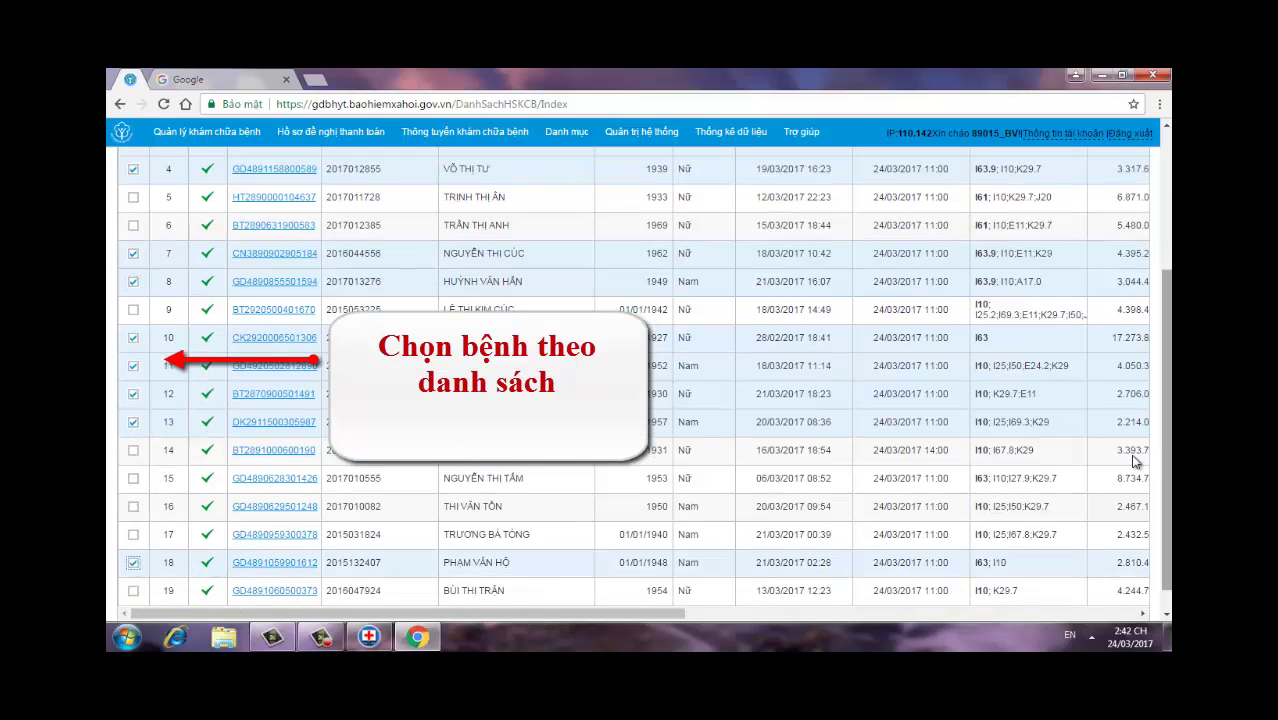
pyautogui.scroll(5, 1168, 455)
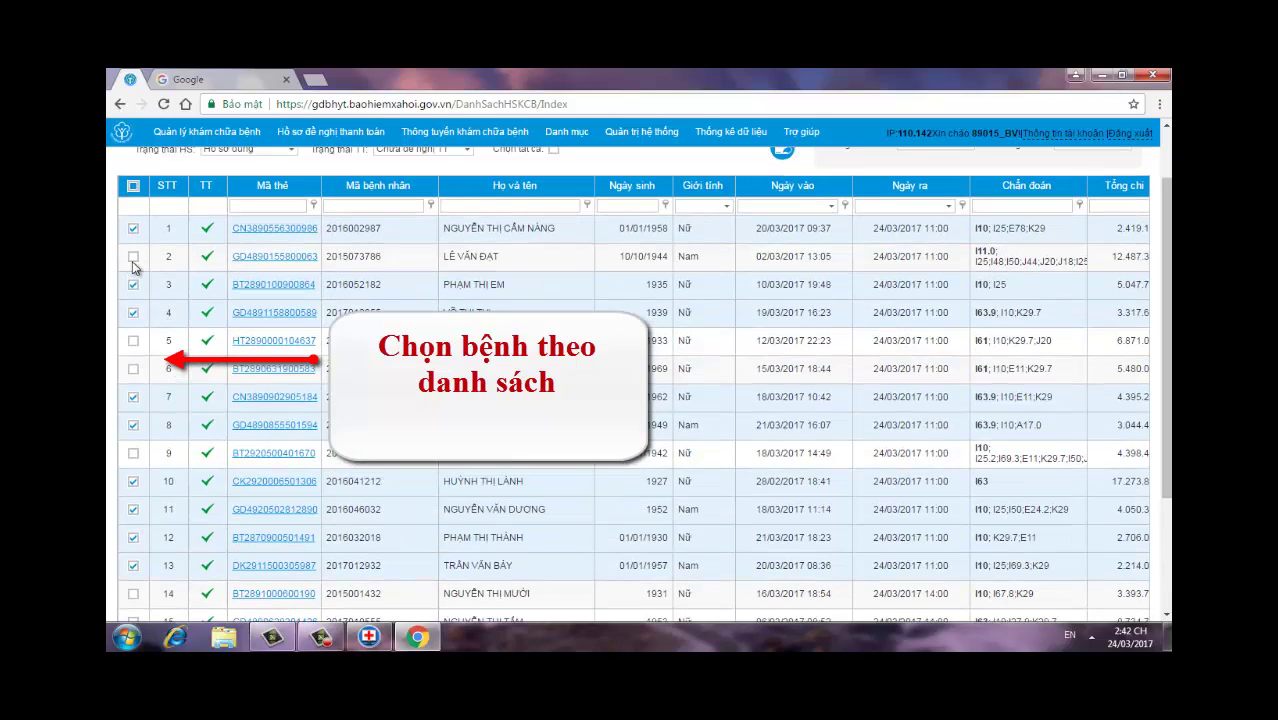
pyautogui.click(133, 258)
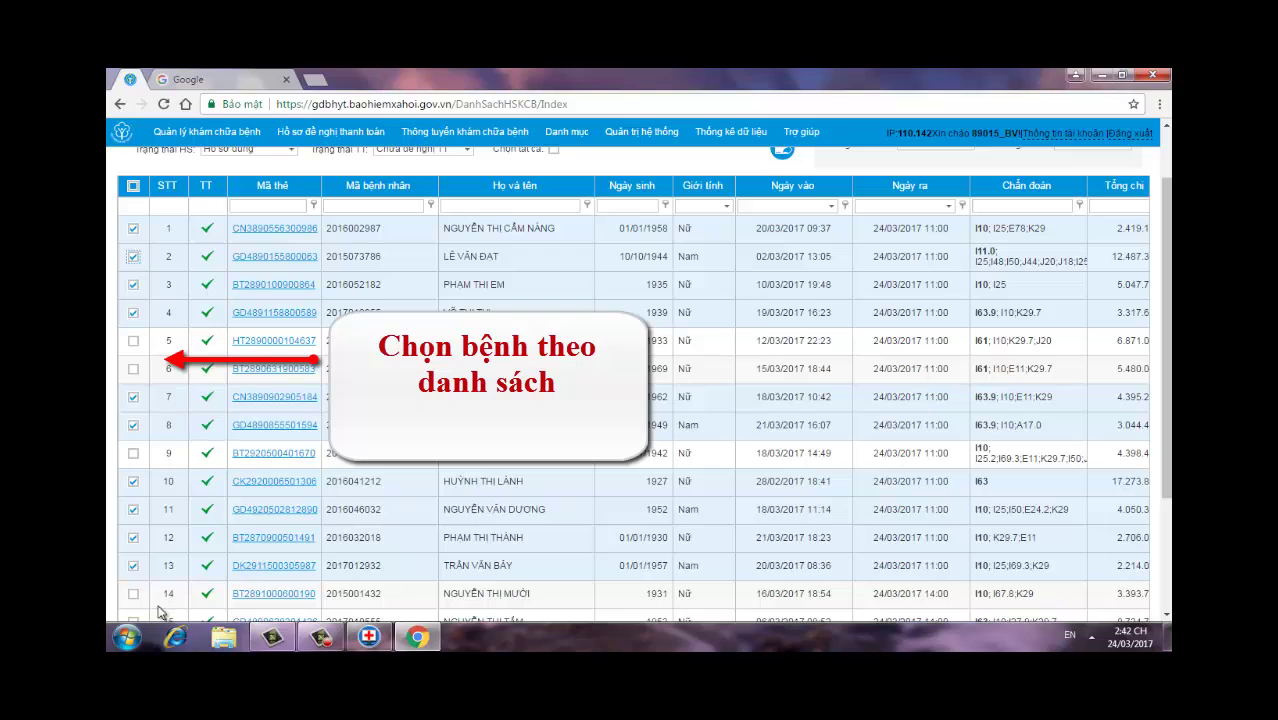
pyautogui.click(133, 594)
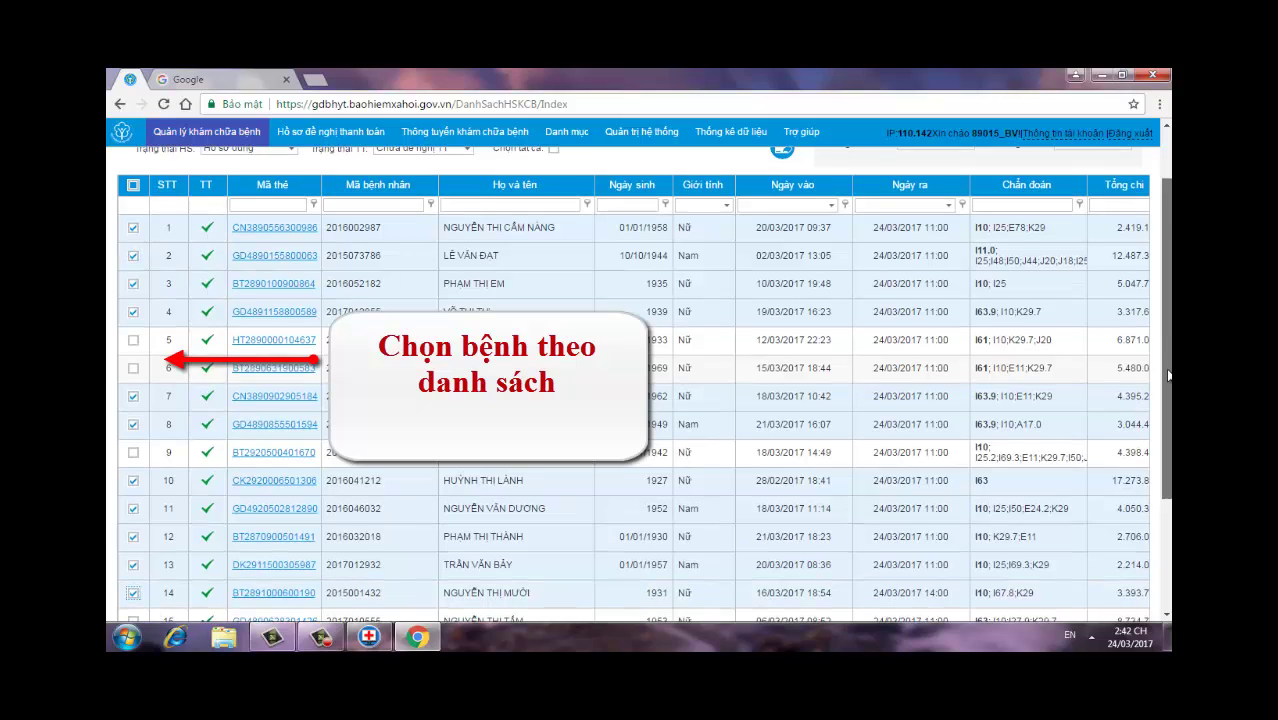
pyautogui.scroll(-2, 1168, 375)
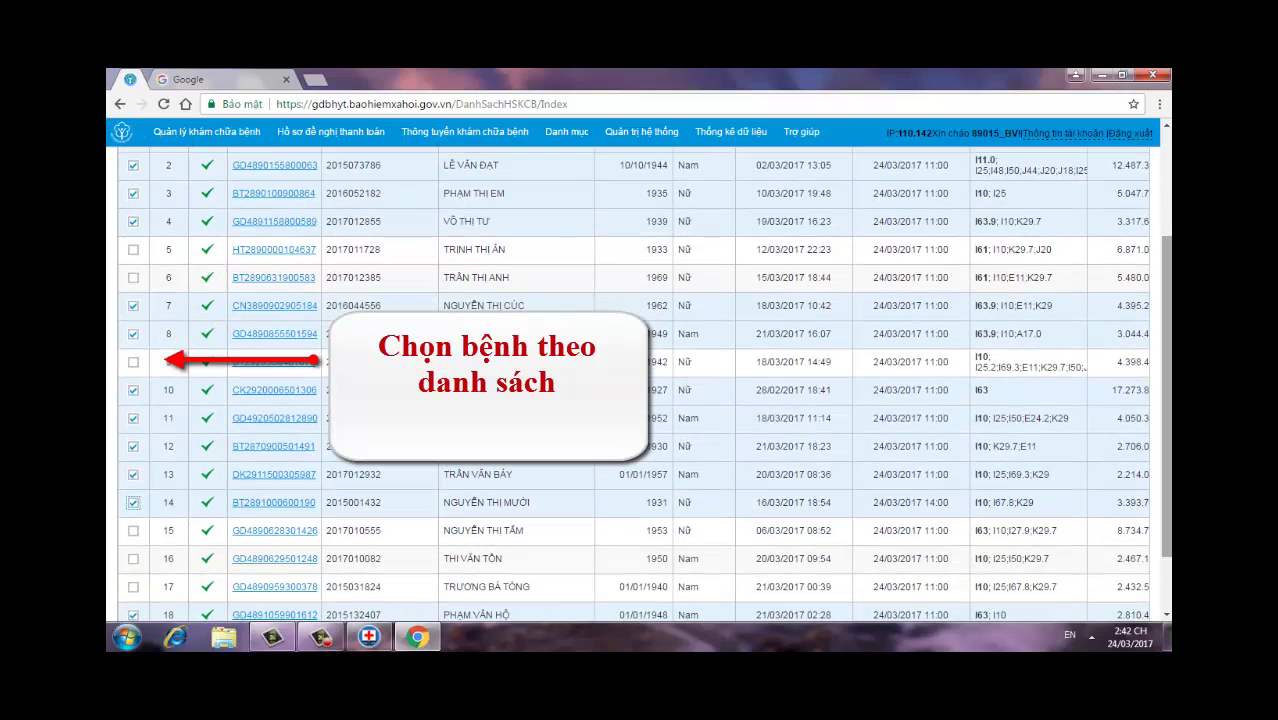
pyautogui.click(133, 558)
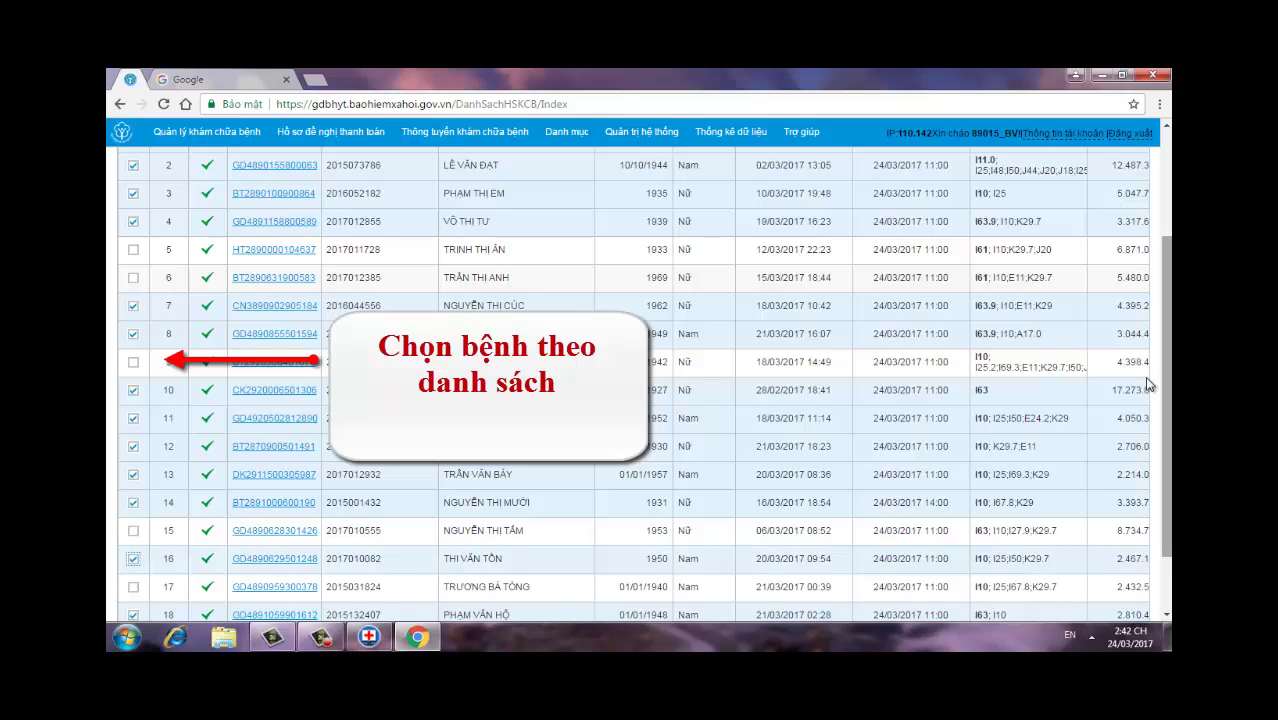
pyautogui.click(133, 251)
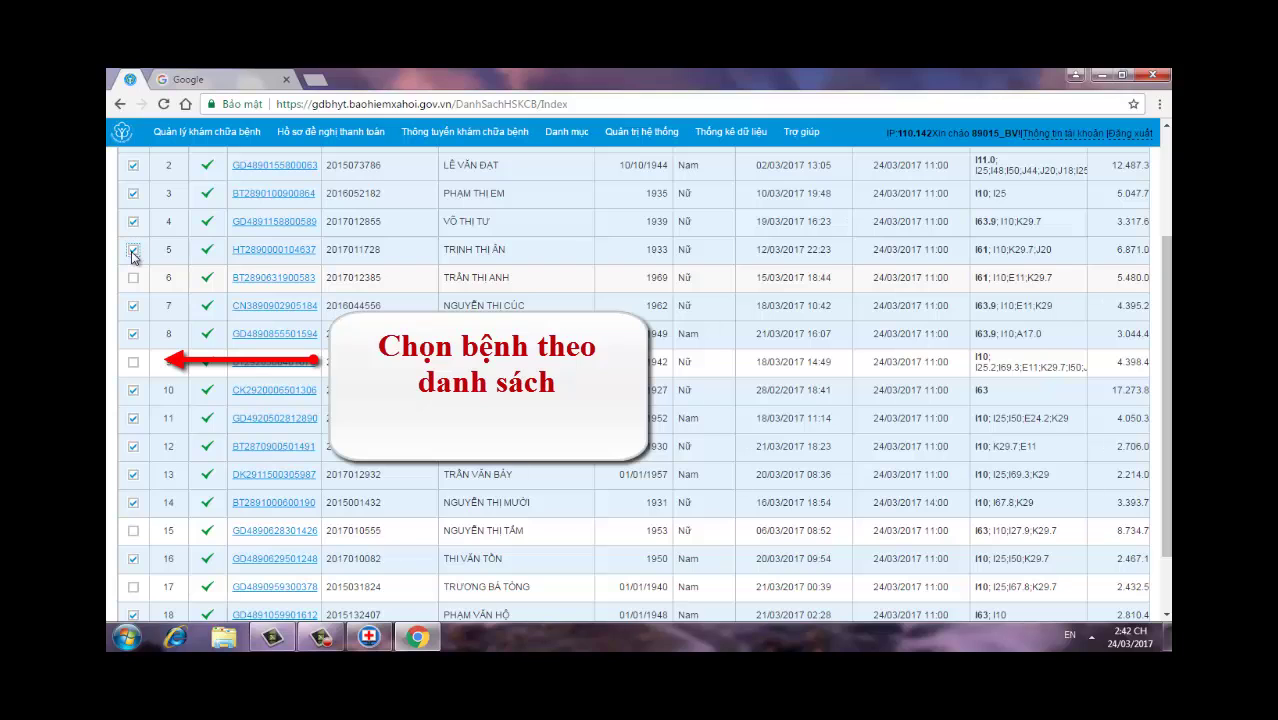
pyautogui.click(135, 280)
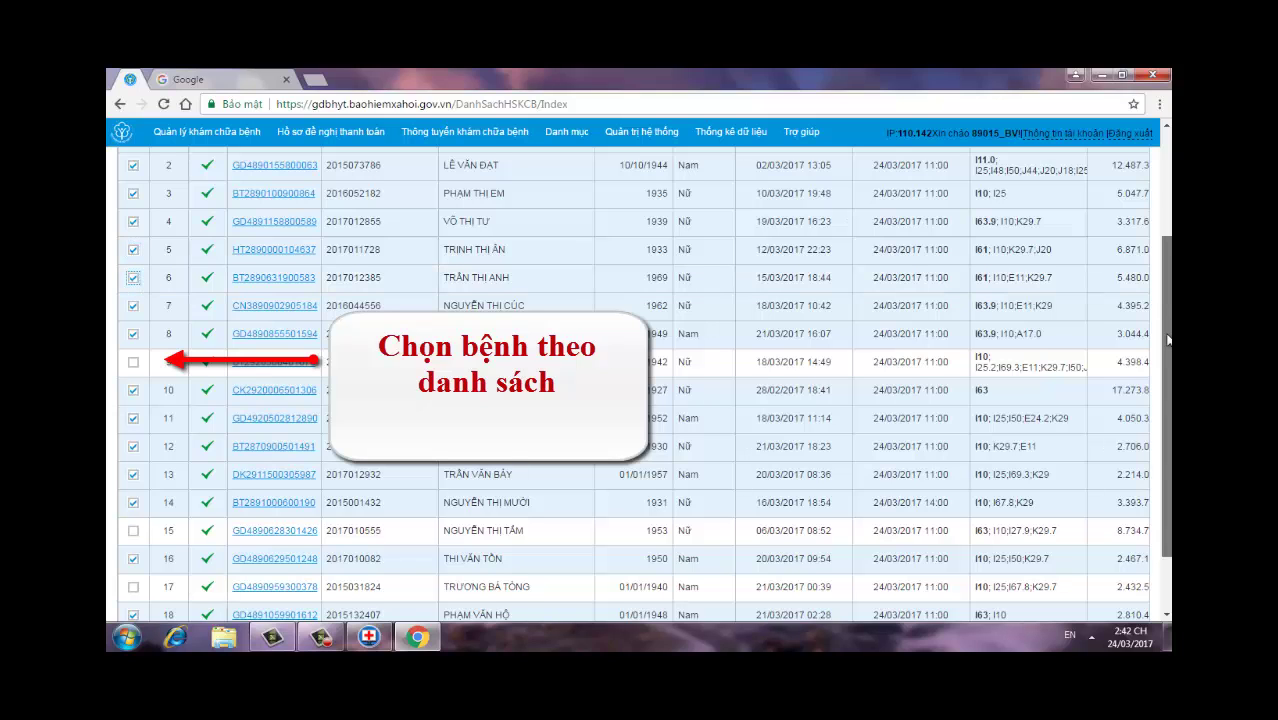
pyautogui.moveTo(1167, 339); pyautogui.dragTo(1167, 381)
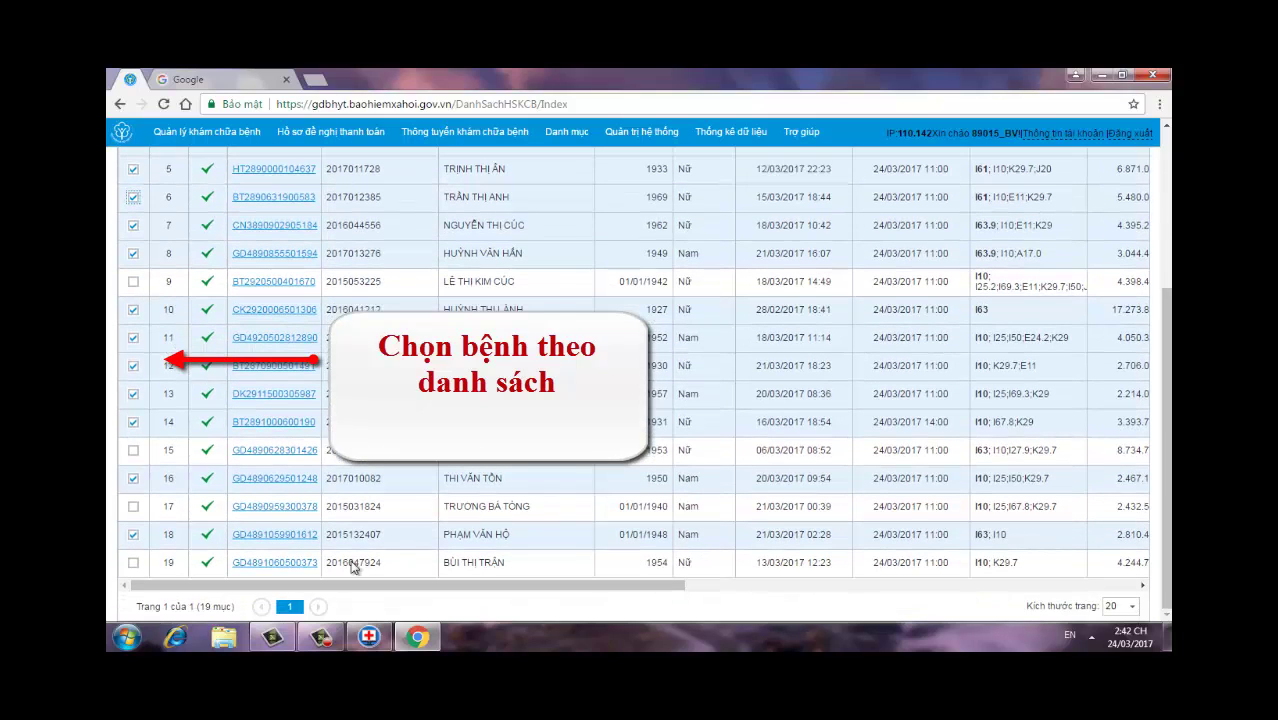
pyautogui.click(134, 564)
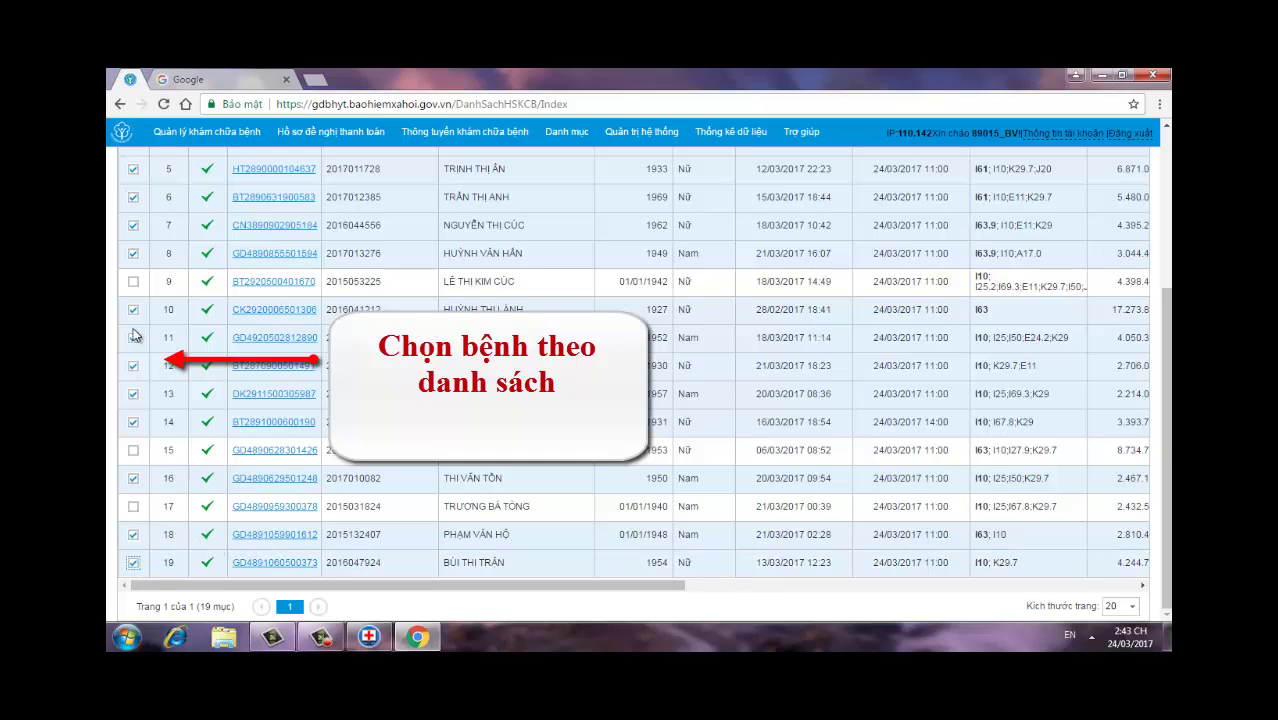
pyautogui.click(134, 284)
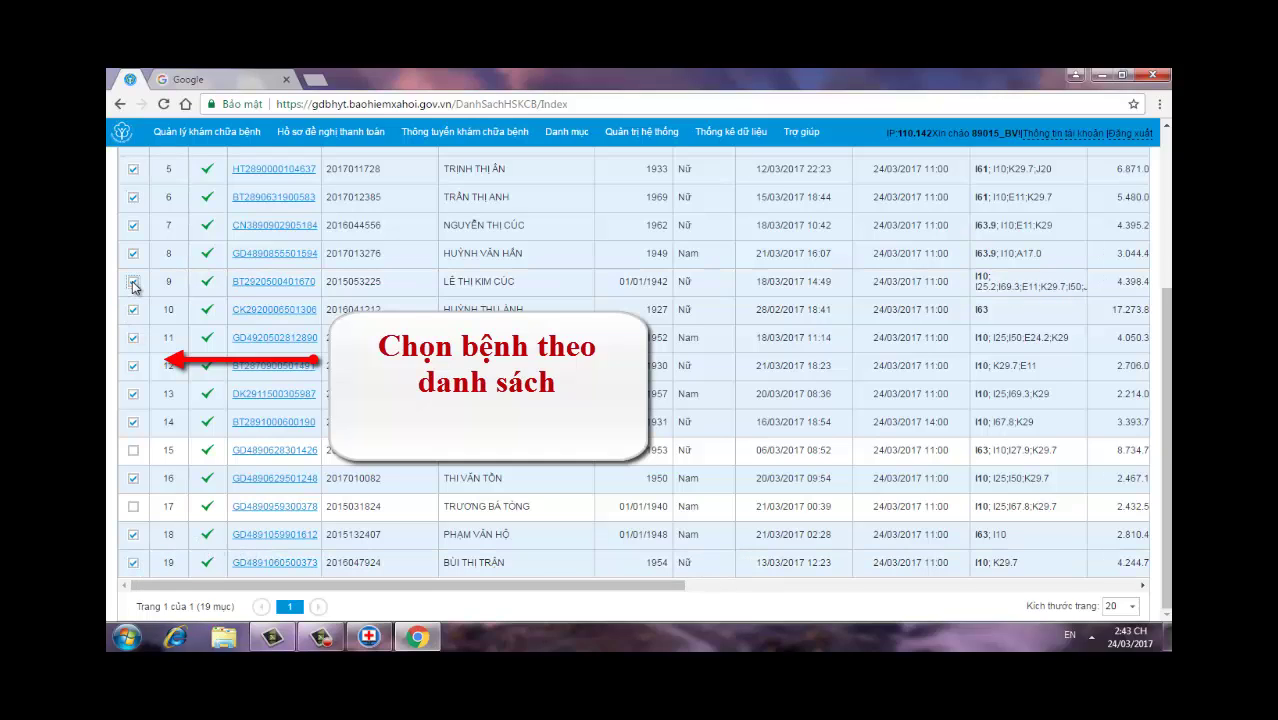
pyautogui.click(135, 509)
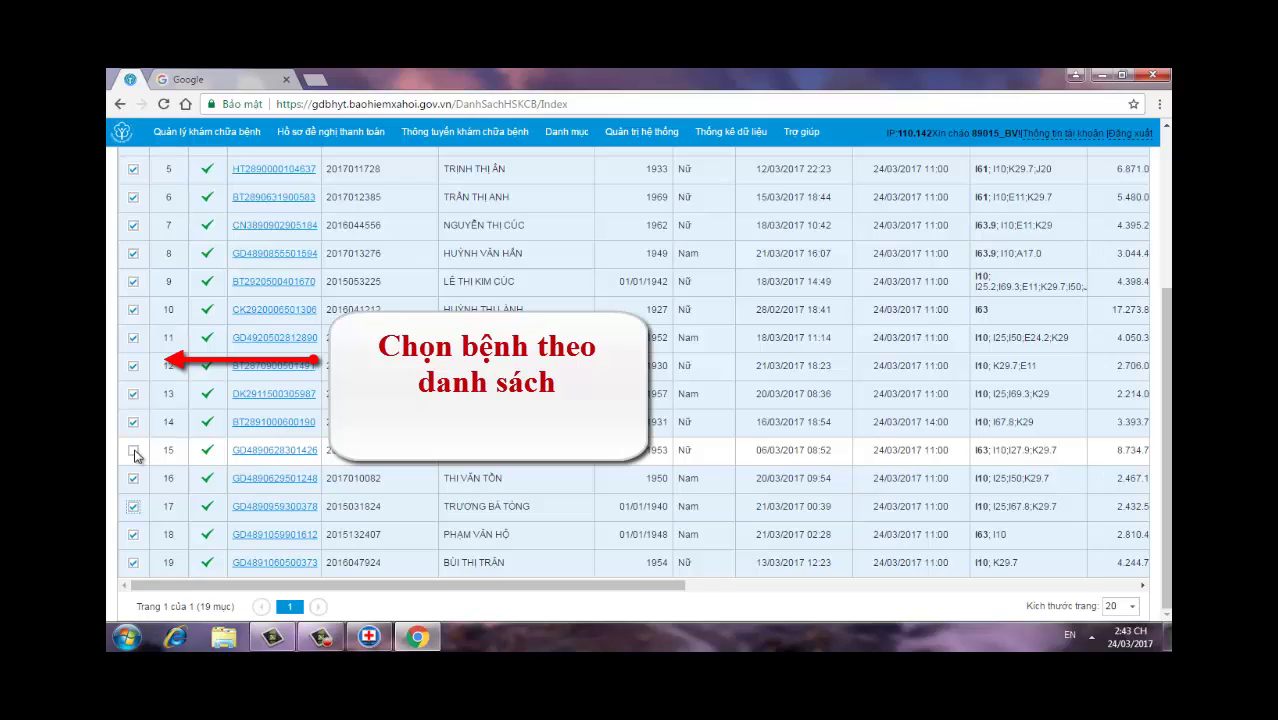
pyautogui.click(135, 453)
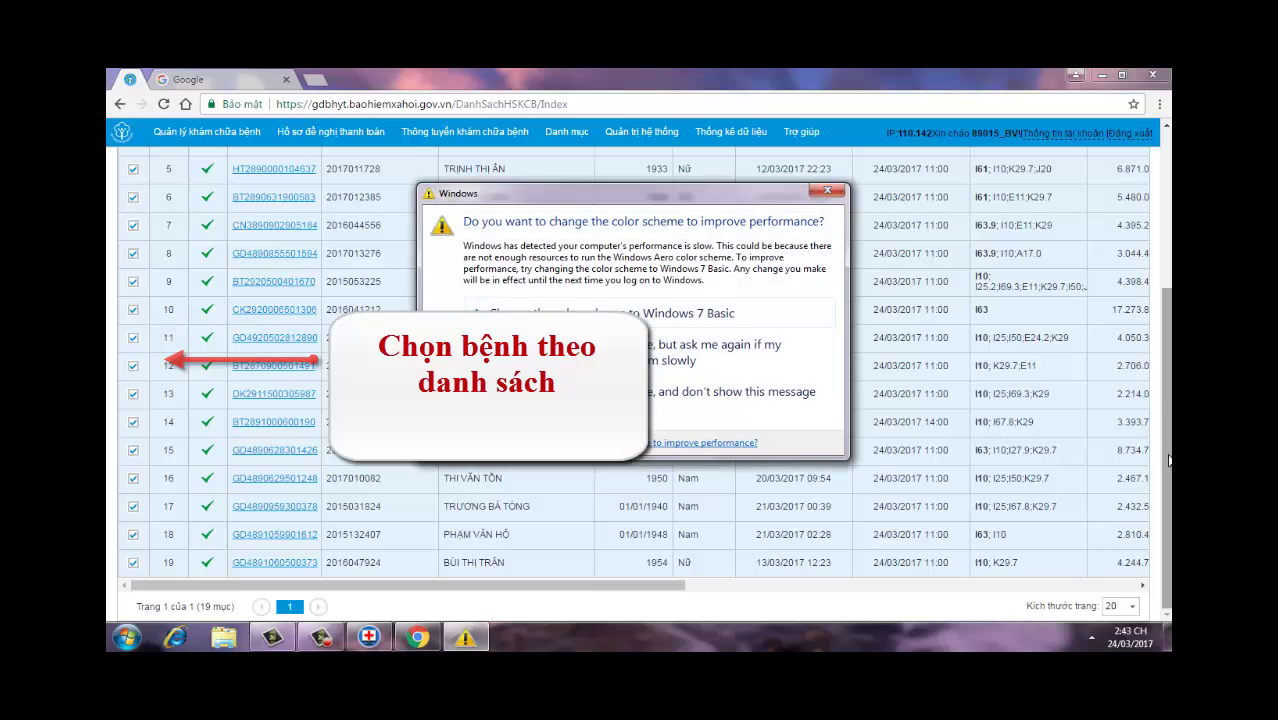
pyautogui.click(827, 189)
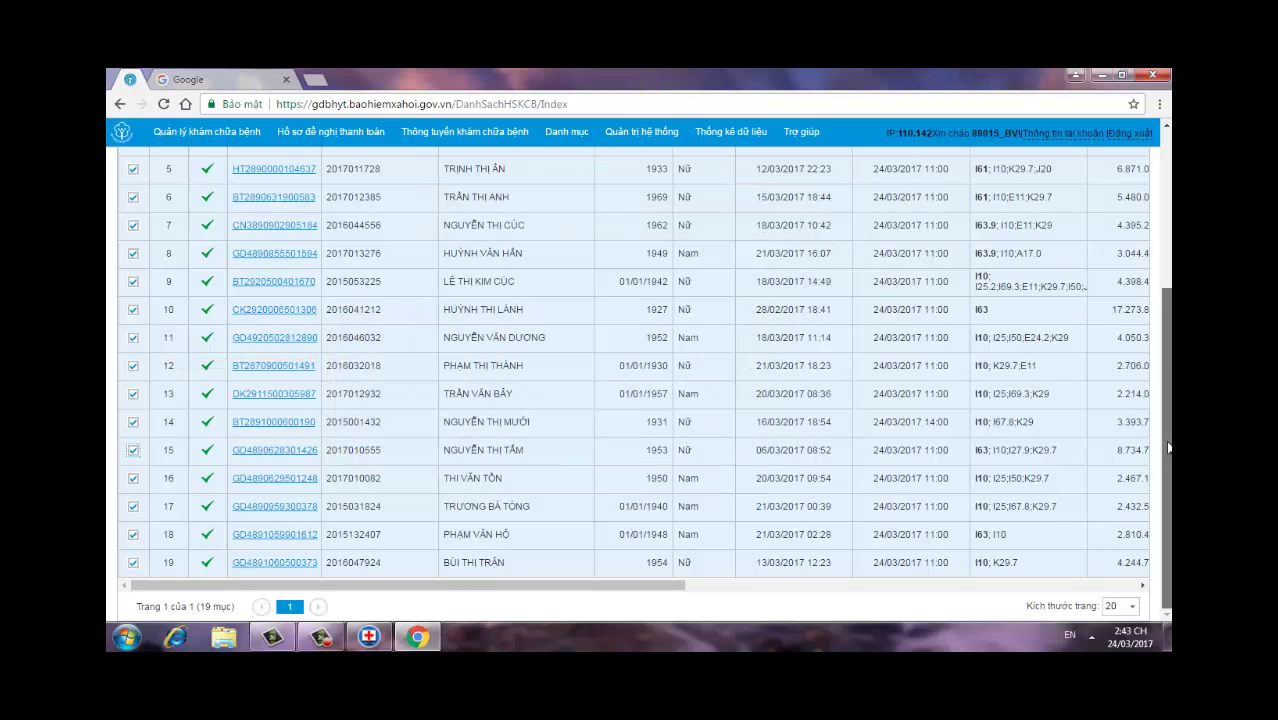
pyautogui.scroll(3, 1168, 430)
pyautogui.scroll(-3, 1165, 434)
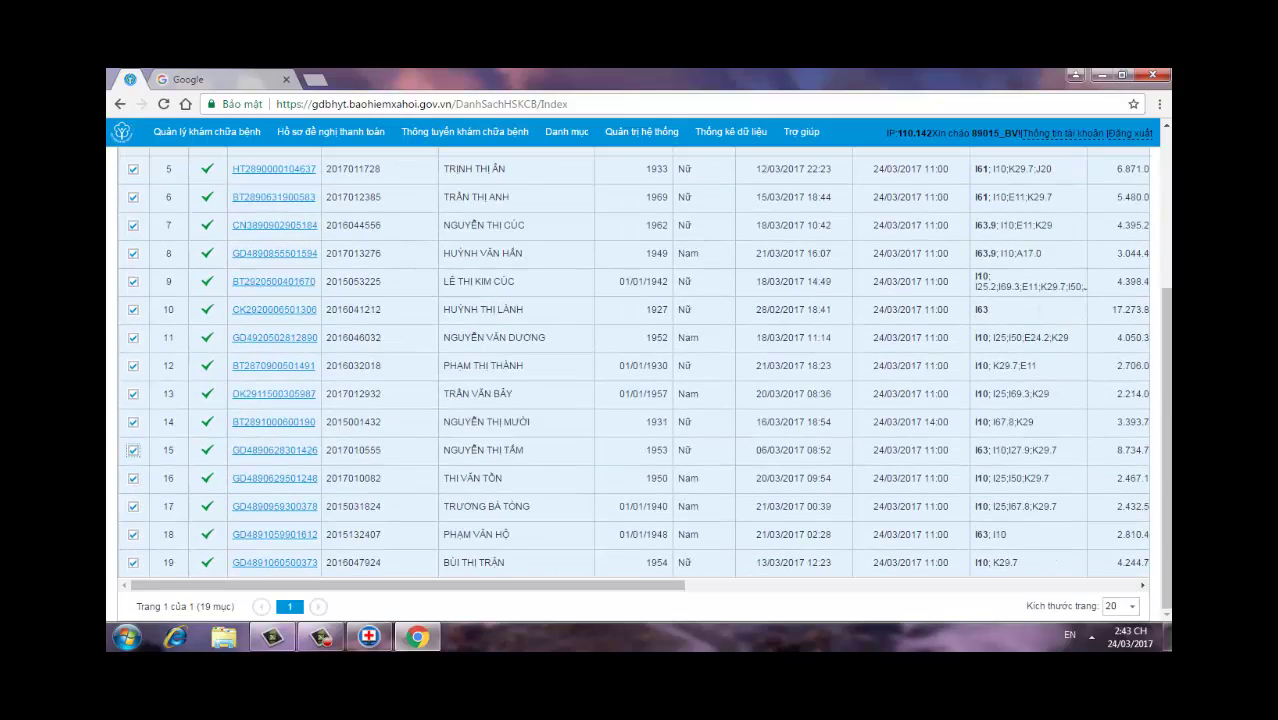
pyautogui.scroll(3, 1166, 436)
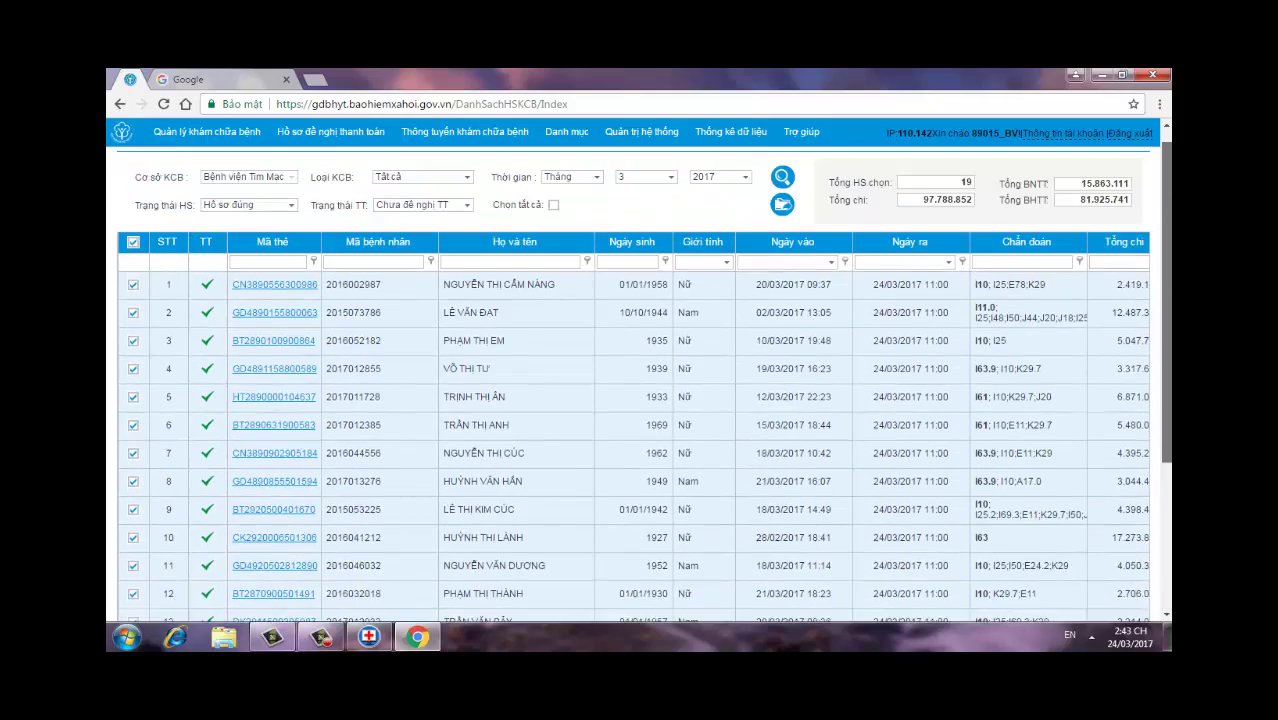
pyautogui.scroll(-3, 1160, 383)
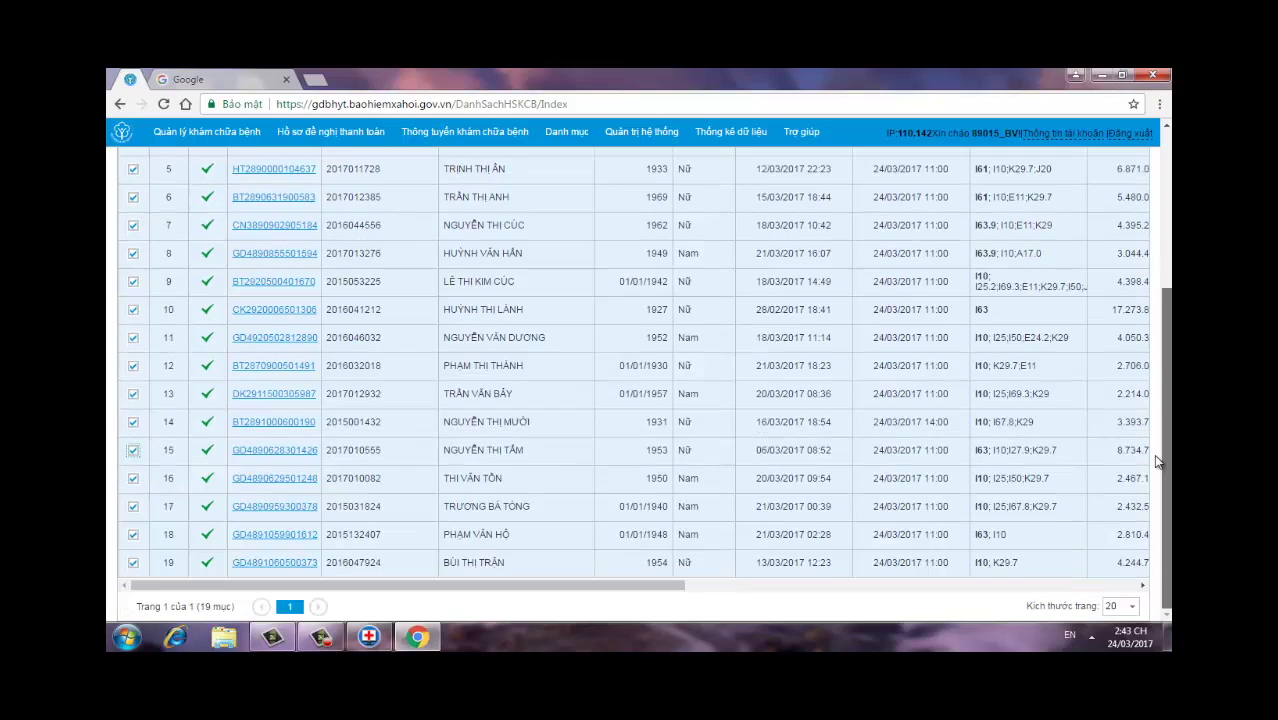
pyautogui.scroll(5, 1157, 461)
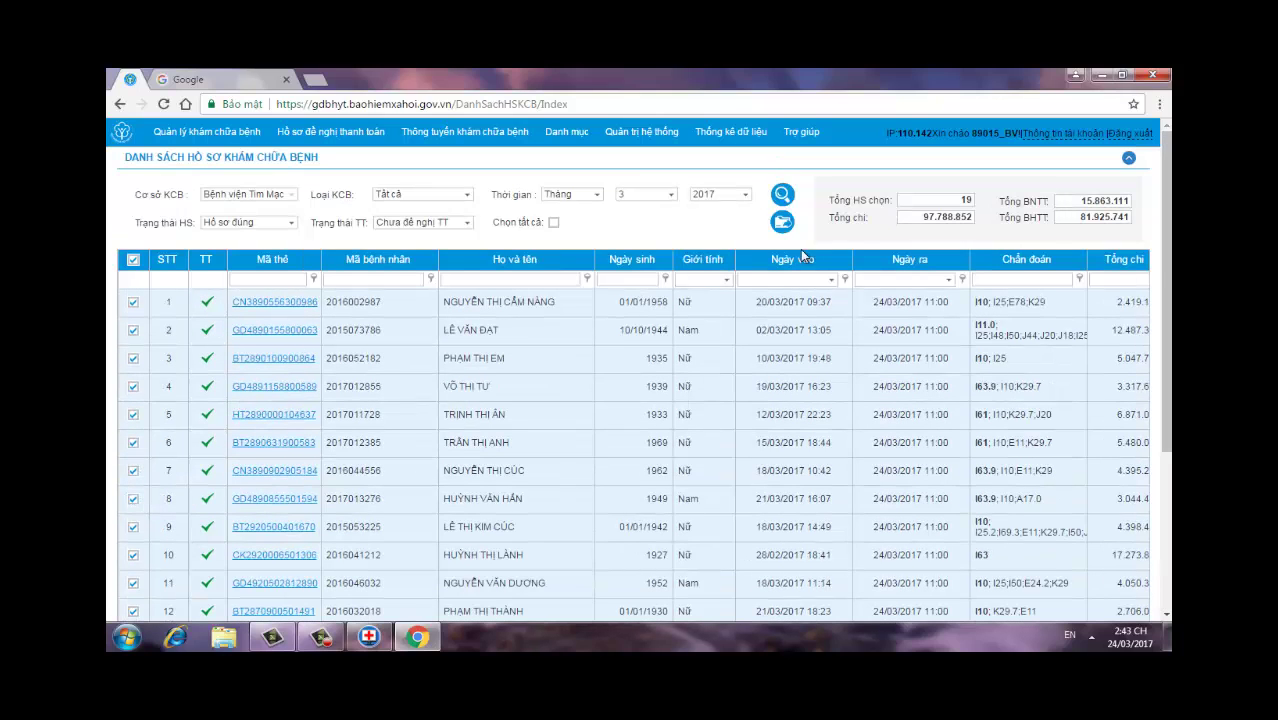
# Step: Send the 19 chosen records for payment, close the success notice and refresh the now-empty list
pyautogui.click(782, 224)
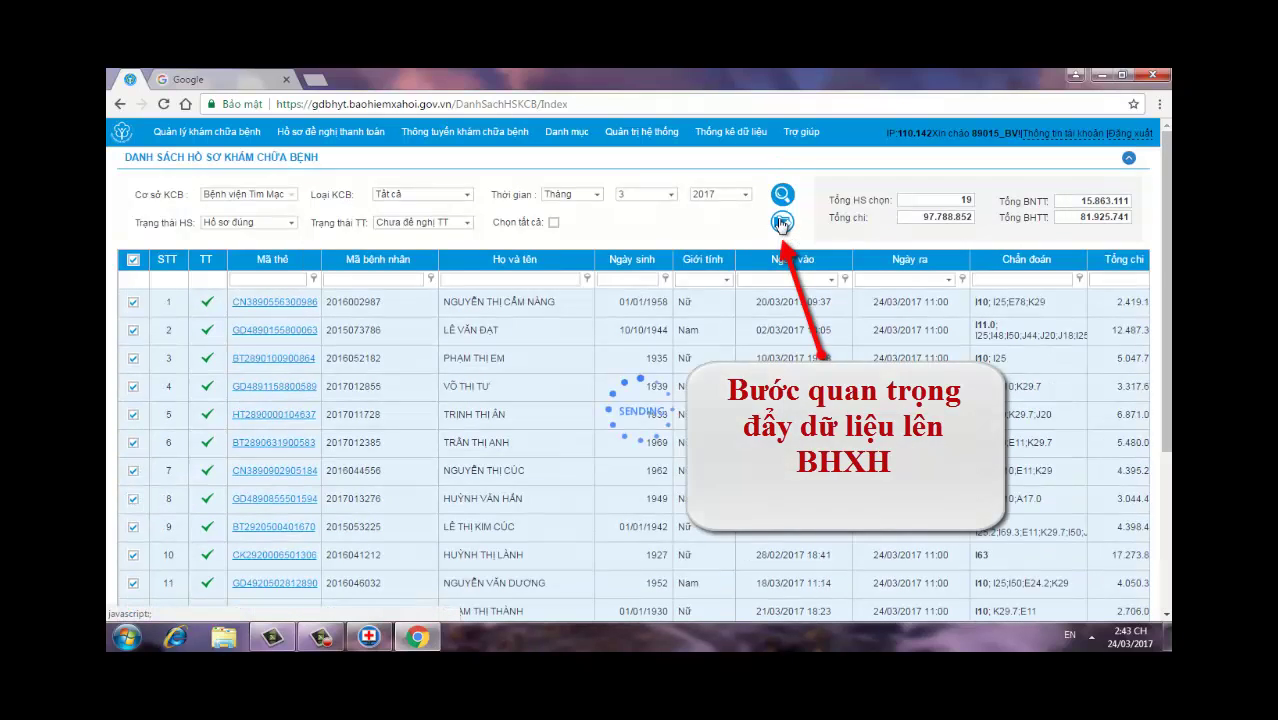
pyautogui.click(641, 131)
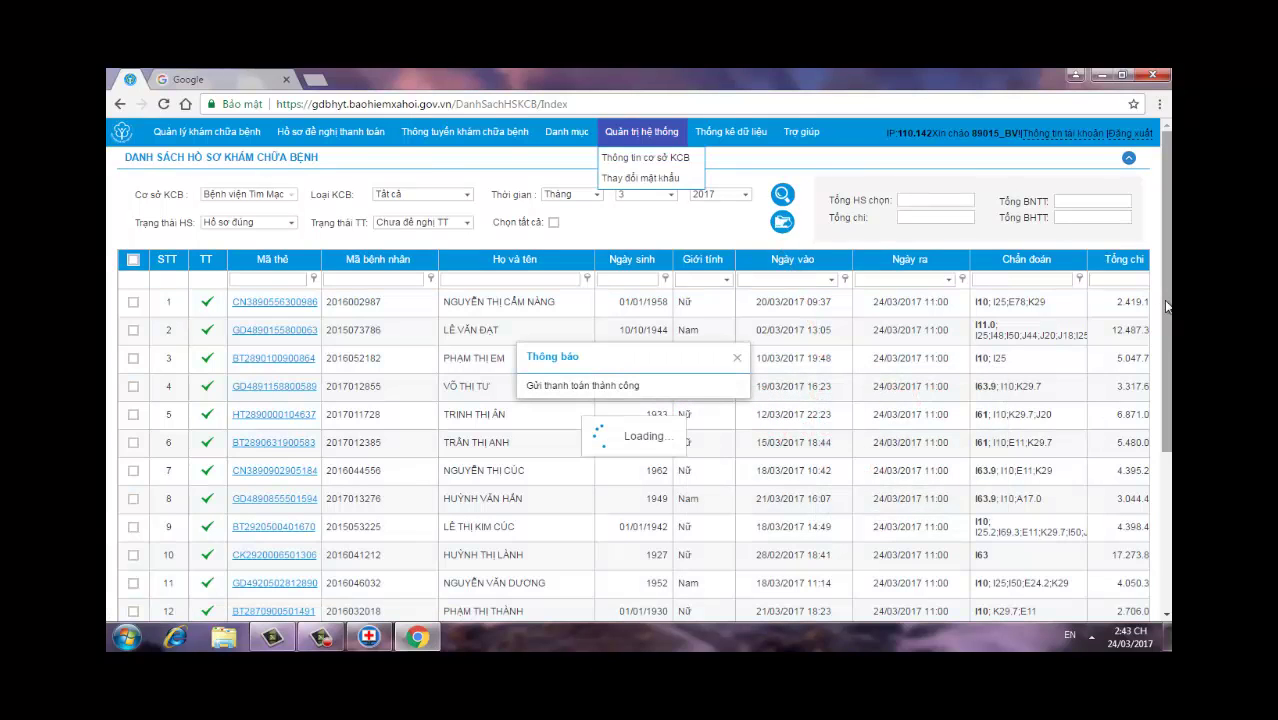
pyautogui.click(737, 357)
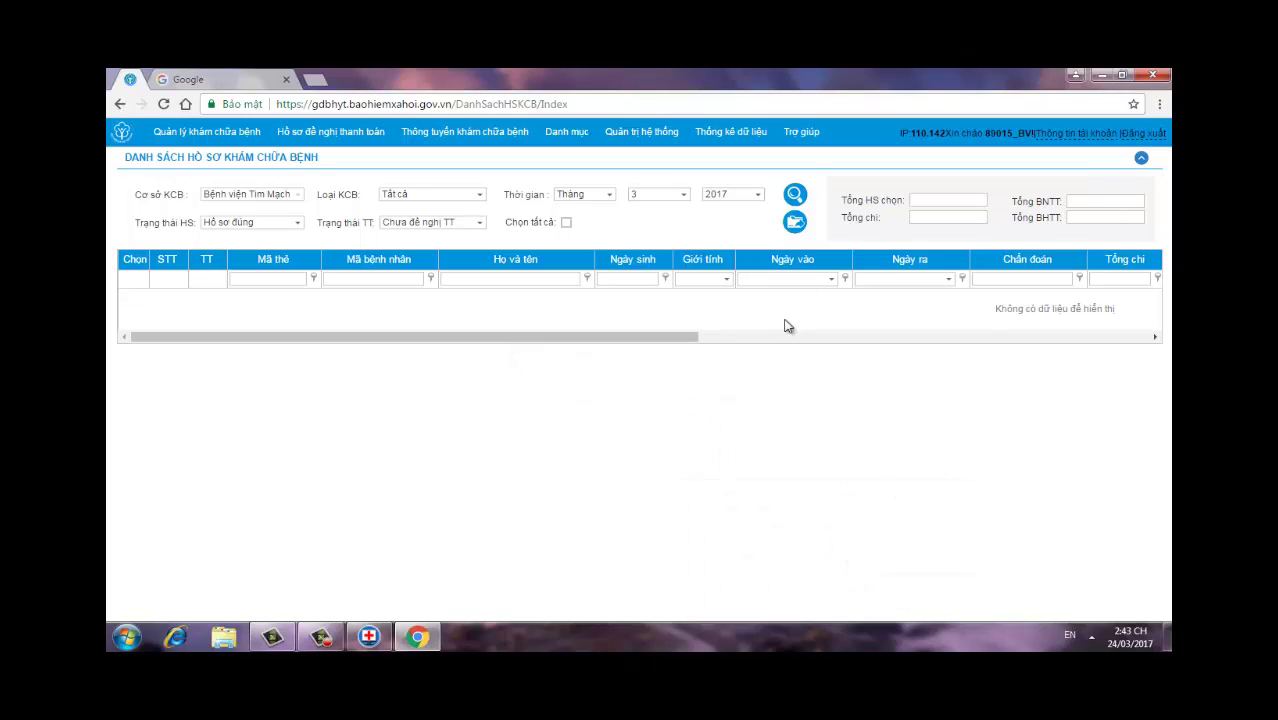
pyautogui.click(795, 196)
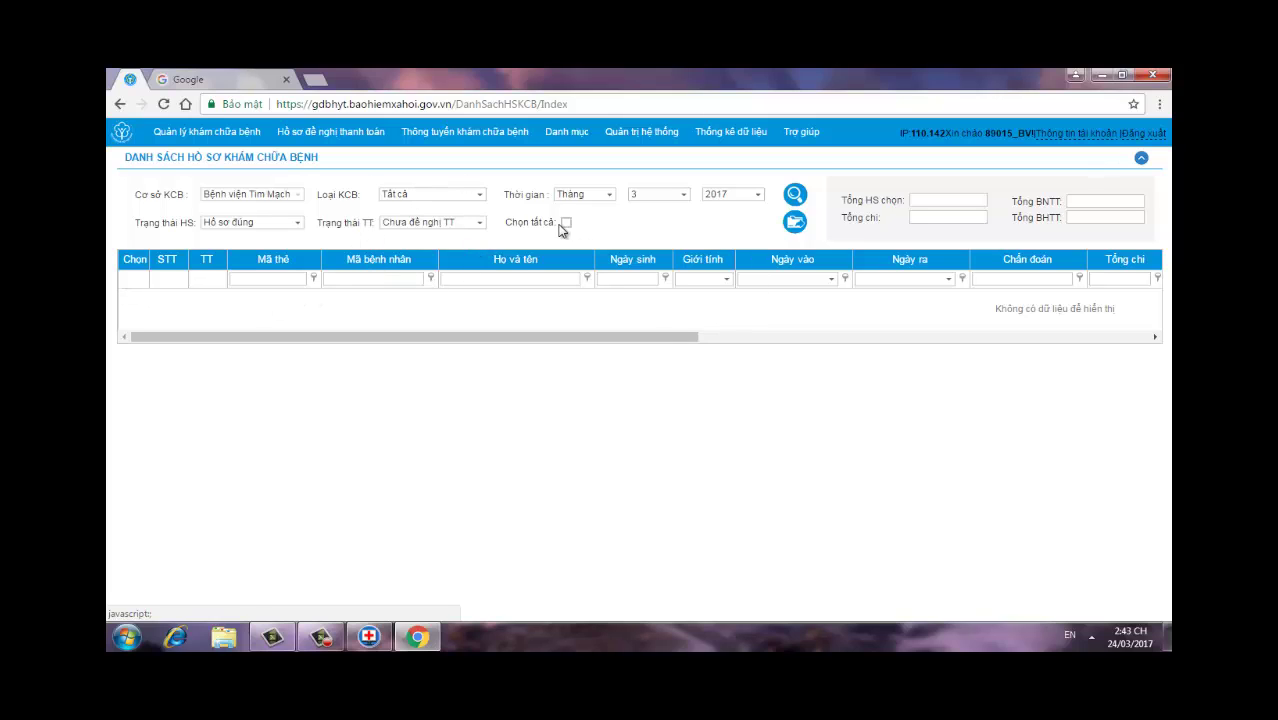
# Step: Filter Trạng thái TT to 'Đã đề nghị TT', search, and scroll through the submitted records
pyautogui.click(481, 223)
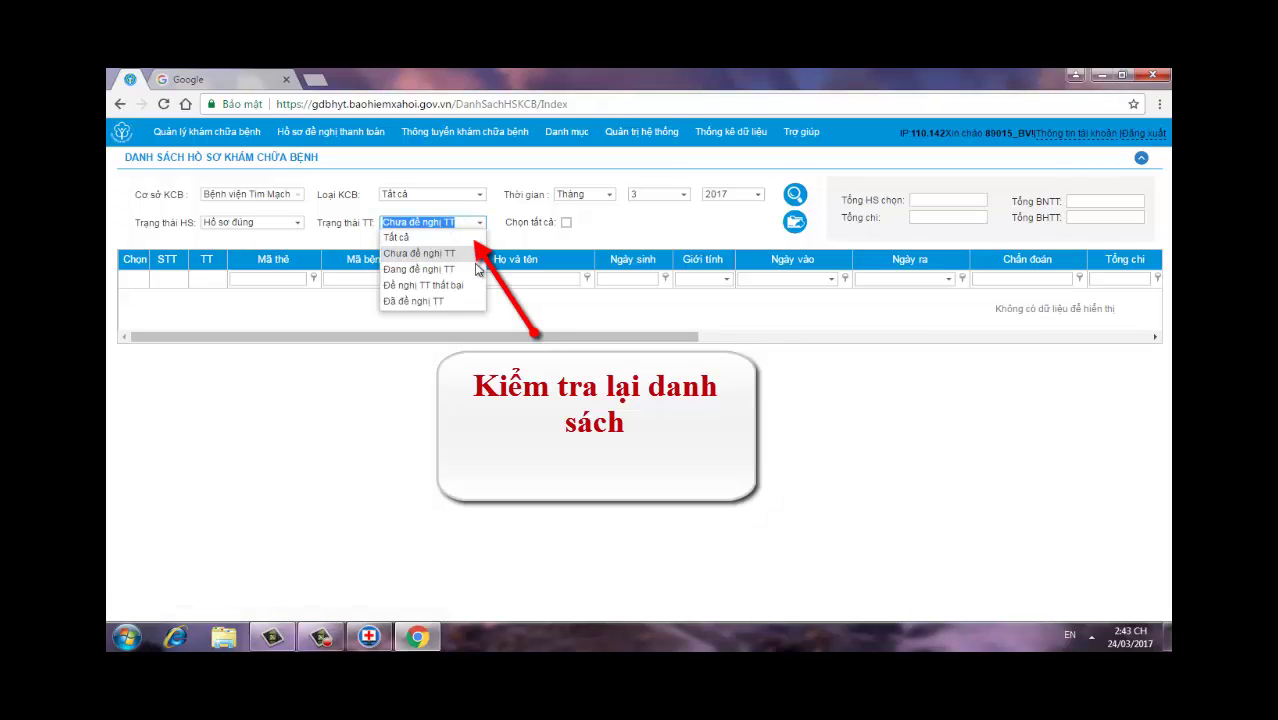
pyautogui.click(447, 304)
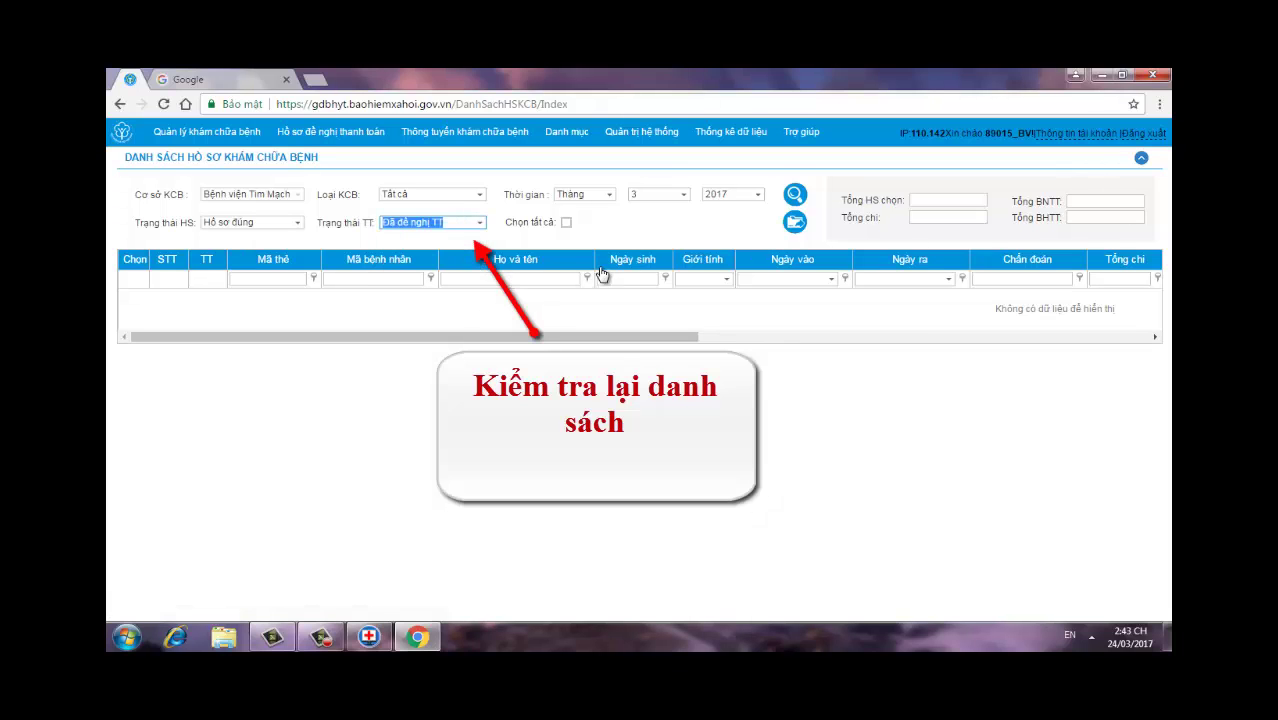
pyautogui.click(796, 196)
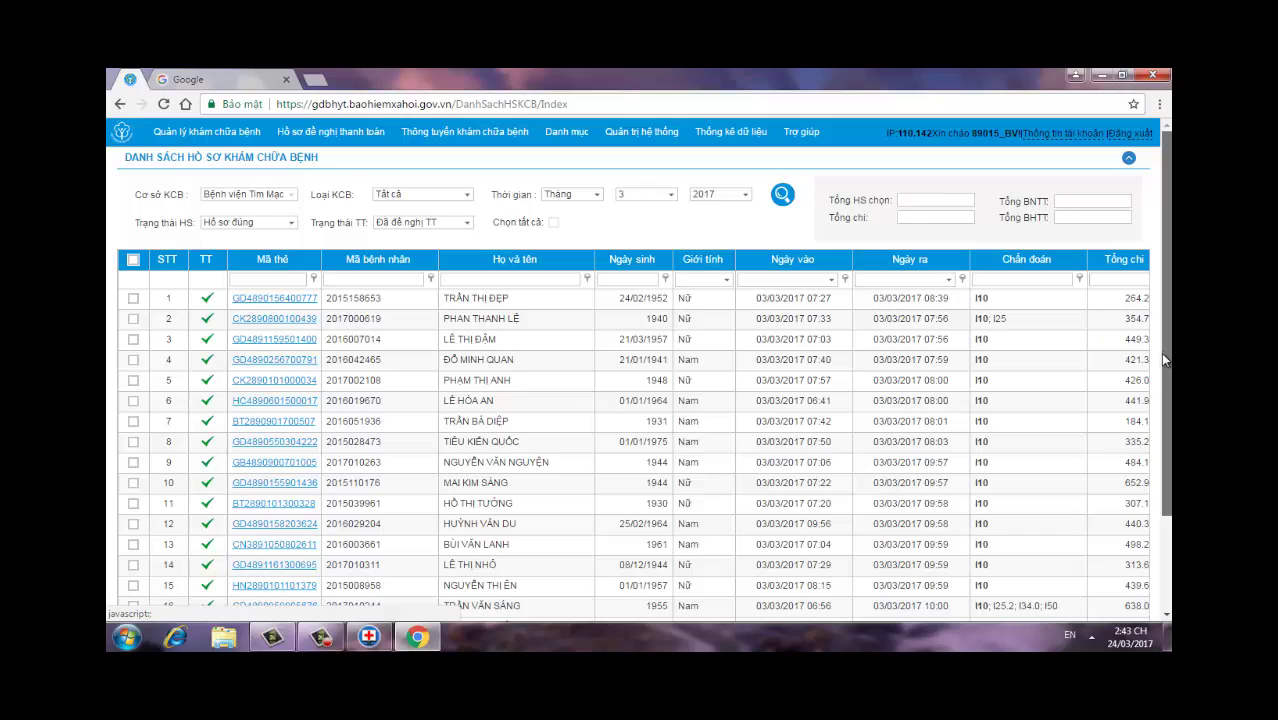
pyautogui.moveTo(1161, 352); pyautogui.dragTo(1143, 477)
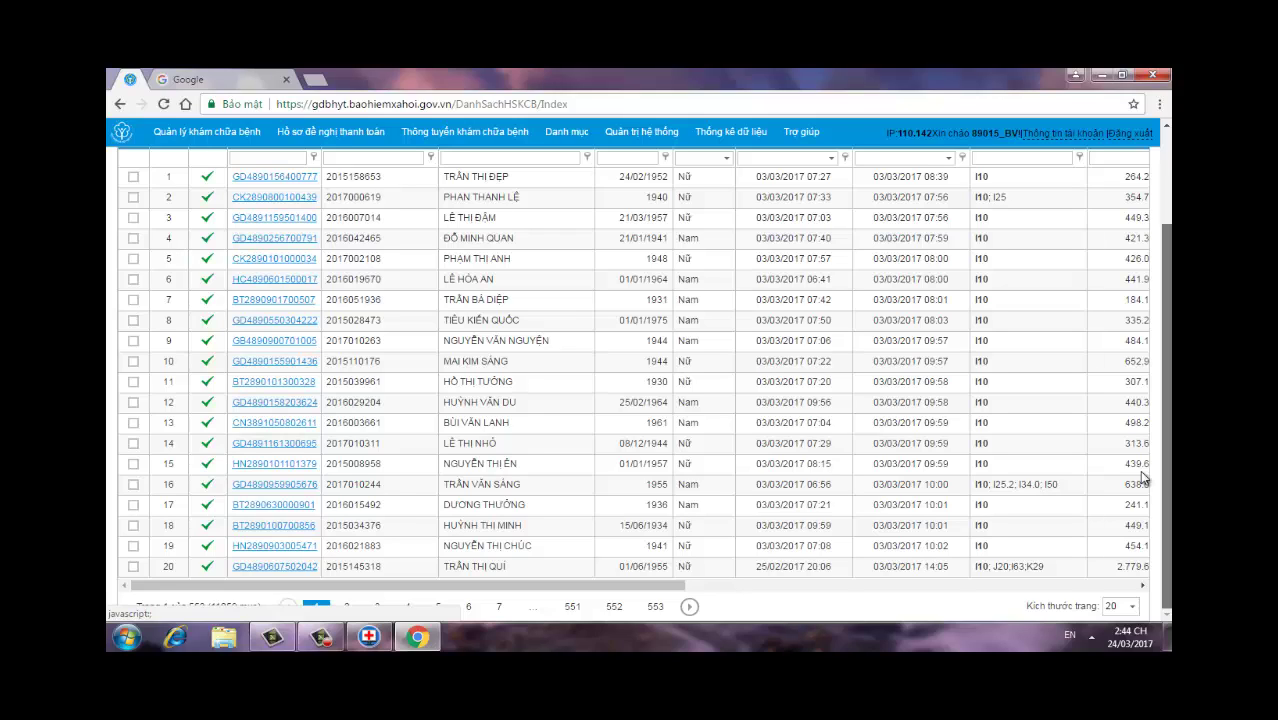
pyautogui.moveTo(1143, 477); pyautogui.dragTo(1143, 477)
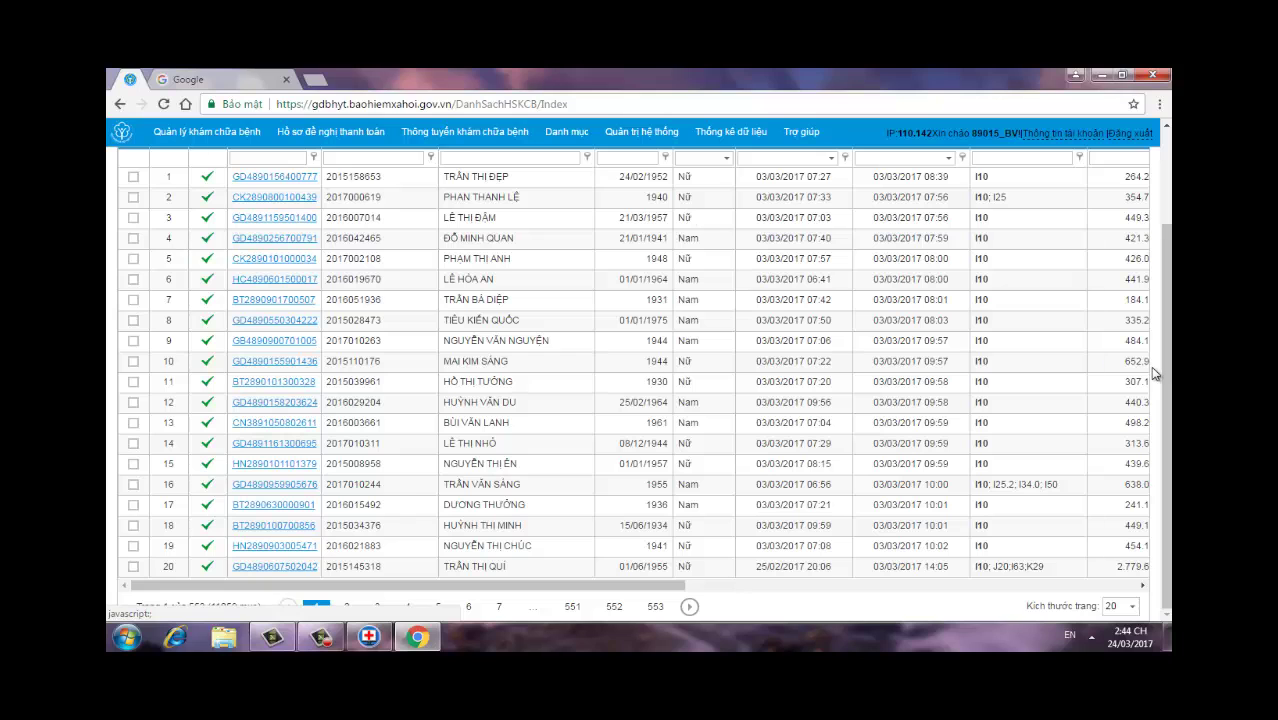
pyautogui.moveTo(1165, 376); pyautogui.dragTo(1165, 280)
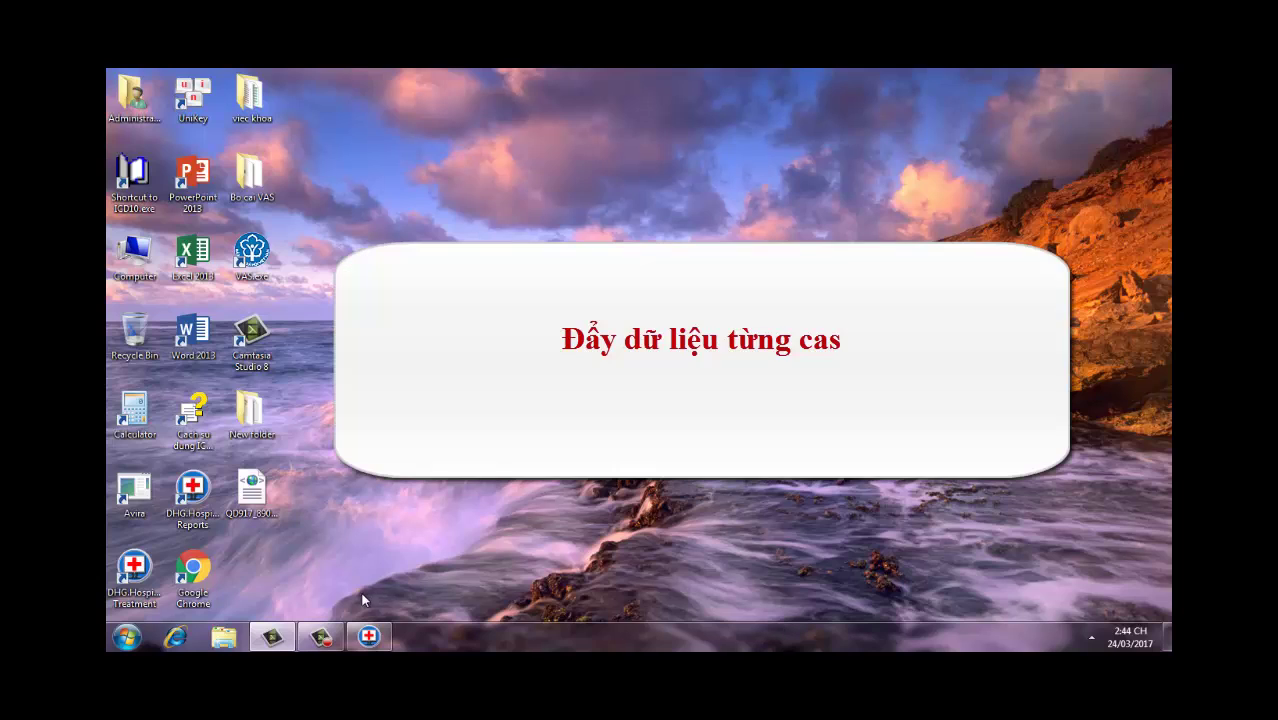
# Step: Delete the old QD917 XML file from the desktop to the Recycle Bin
pyautogui.click(195, 495)
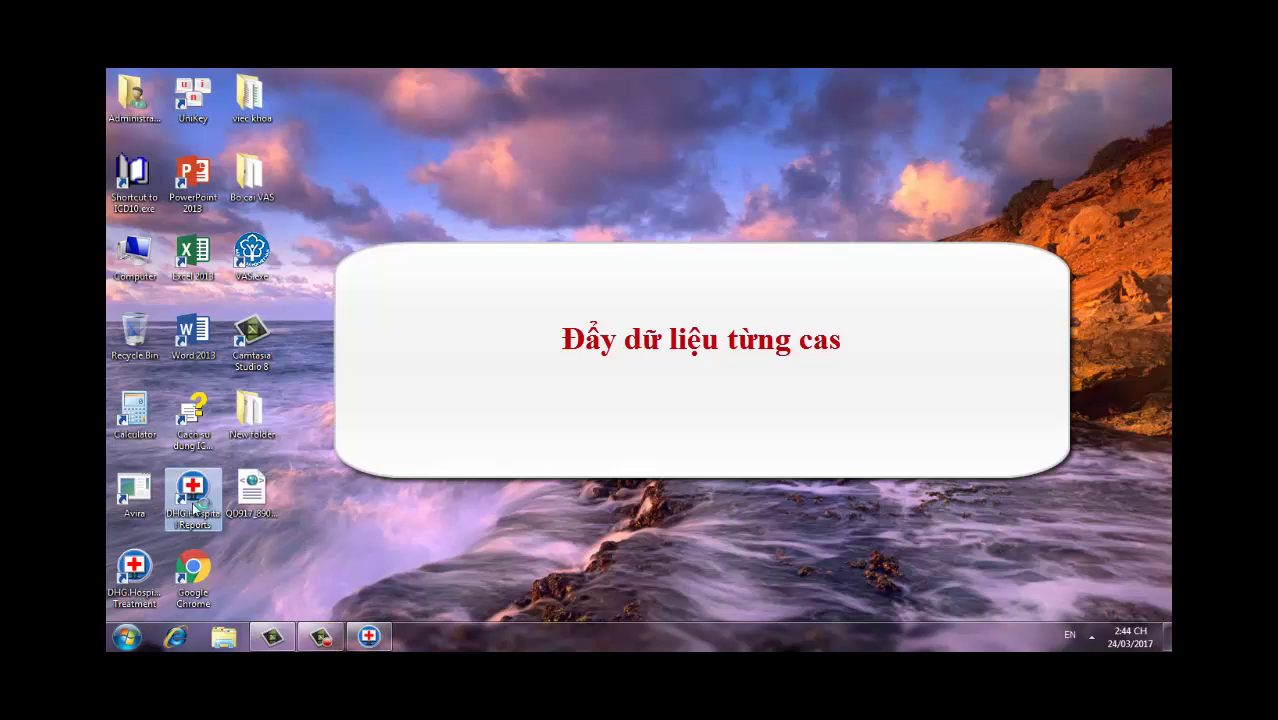
pyautogui.rightClick(258, 516)
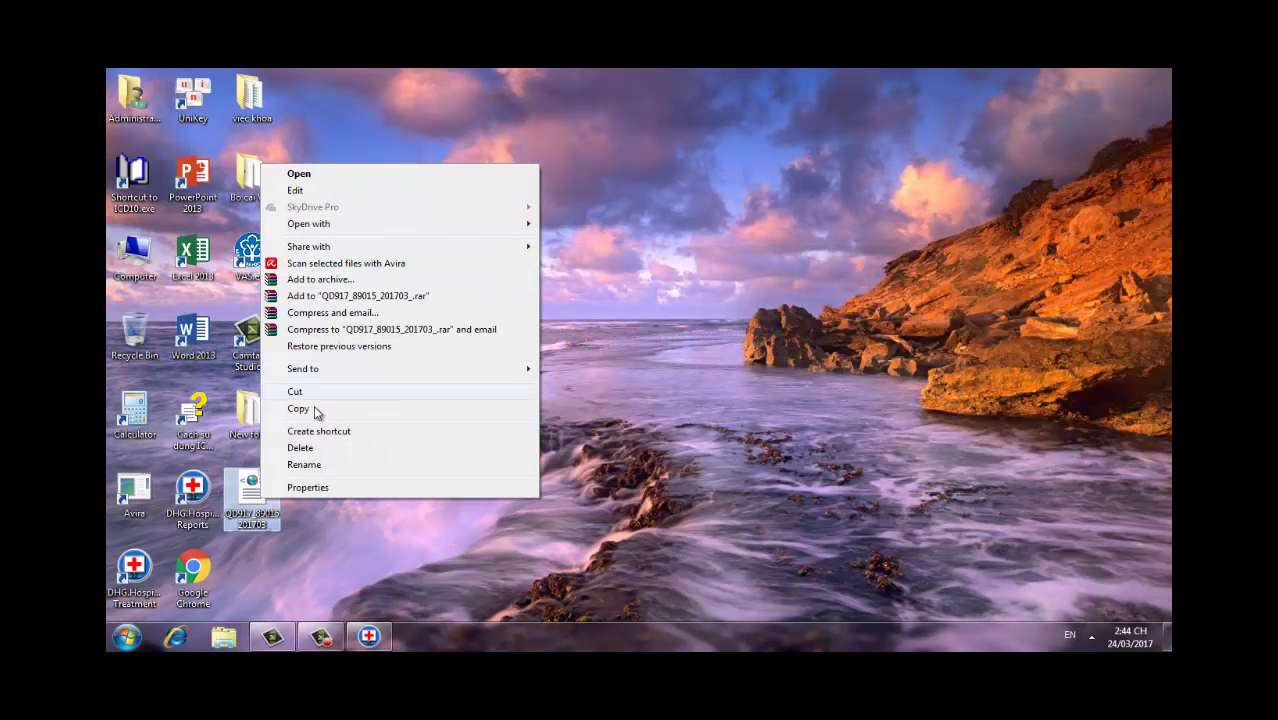
pyautogui.click(305, 408)
pyautogui.press('Delete')
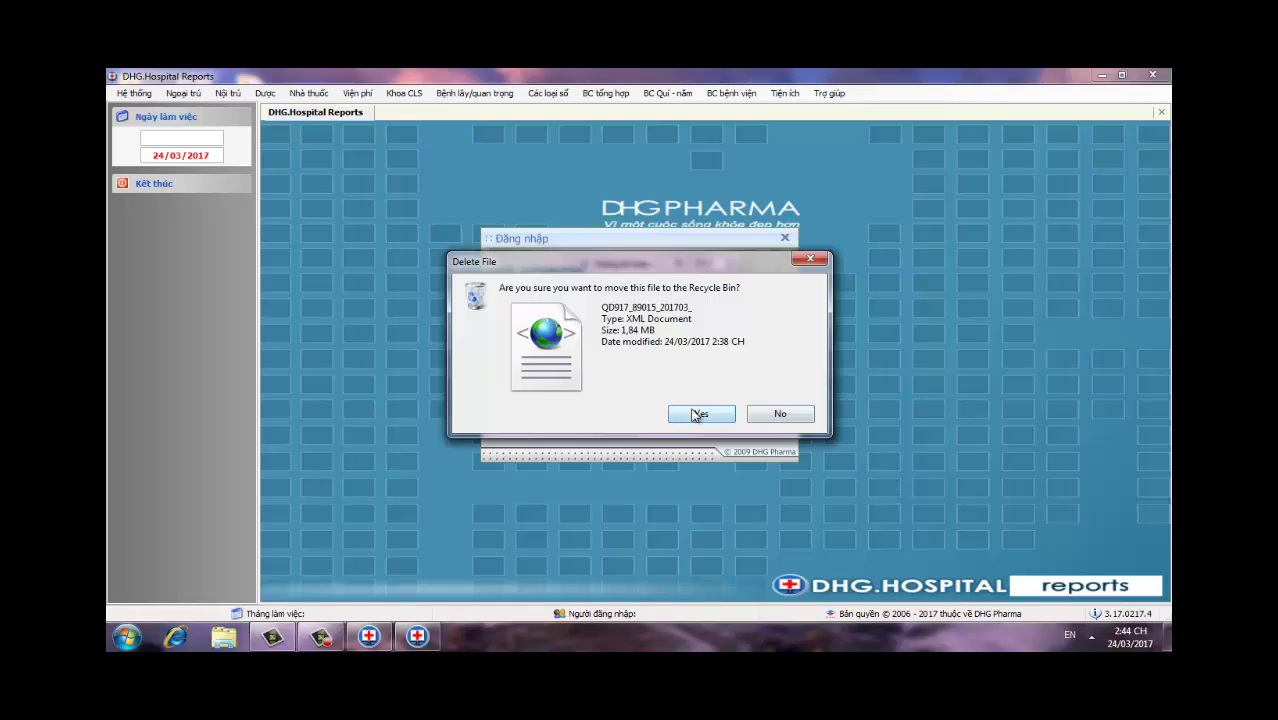
pyautogui.click(694, 414)
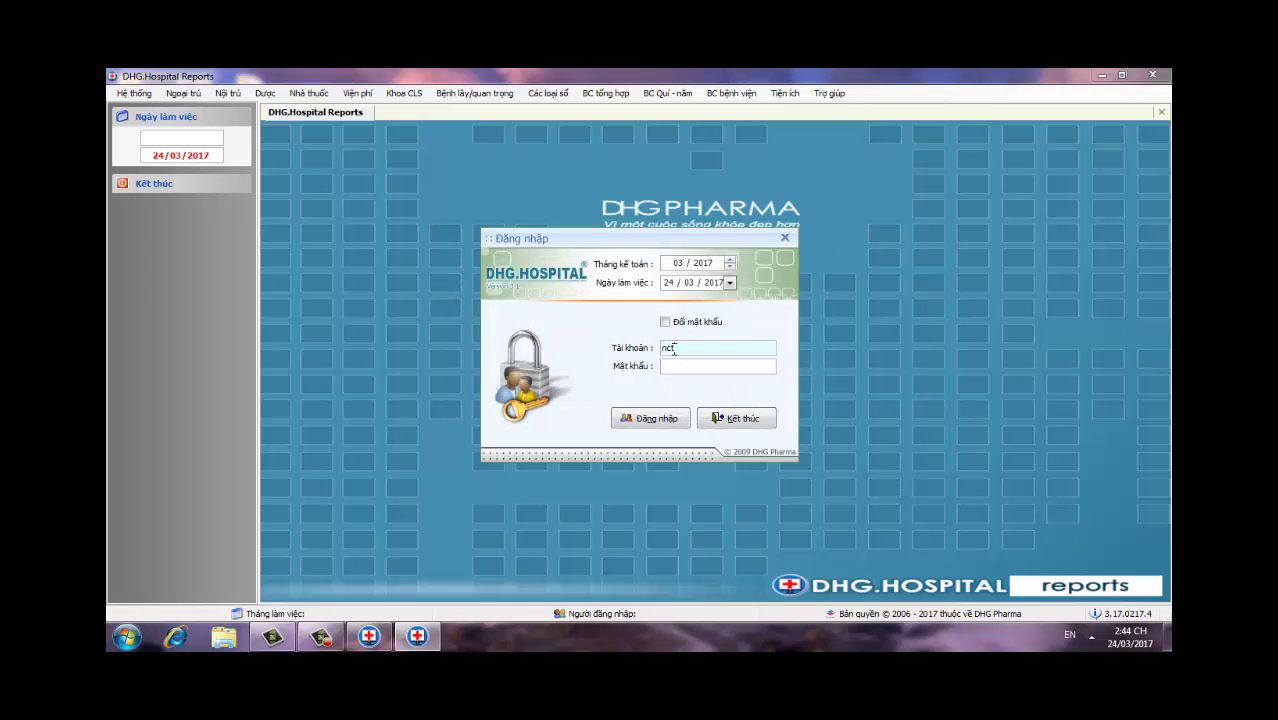
# Step: Sign in to DHG.Hospital Reports with the account and password, retrying after the wrong-password warning
pyautogui.write('s')
pyautogui.press('Tab')
pyautogui.write('******')
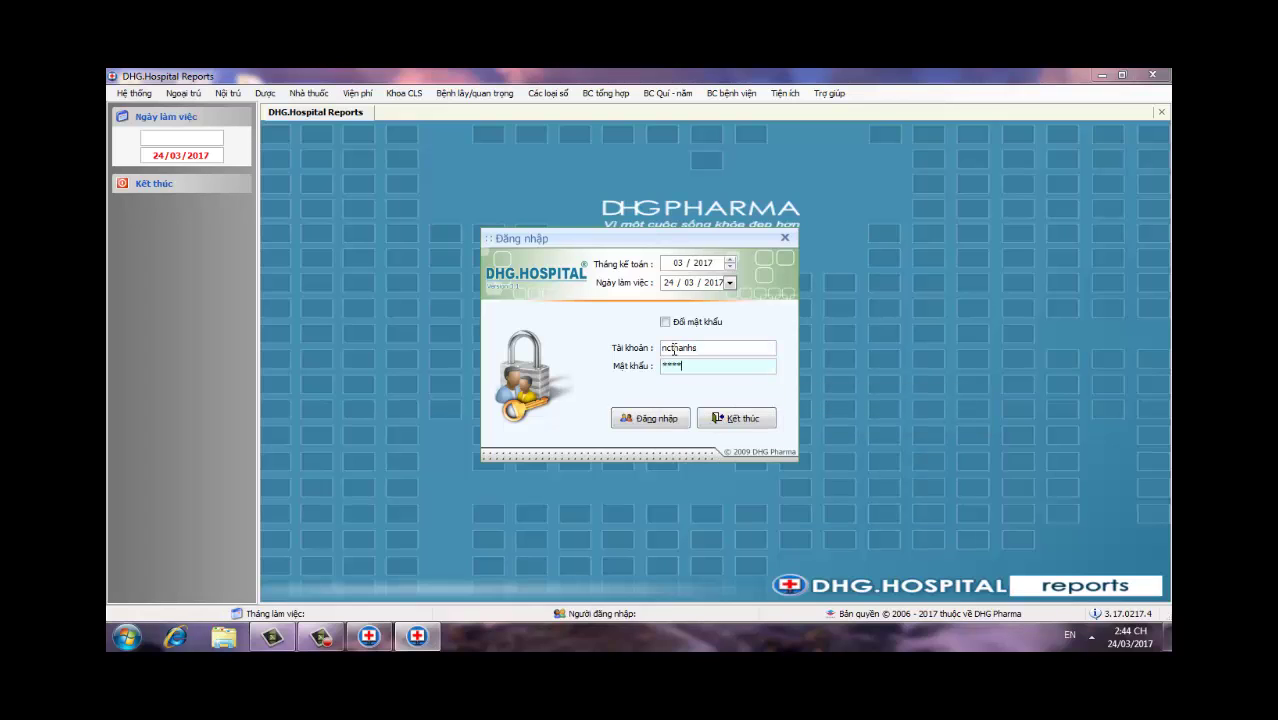
pyautogui.press('Return')
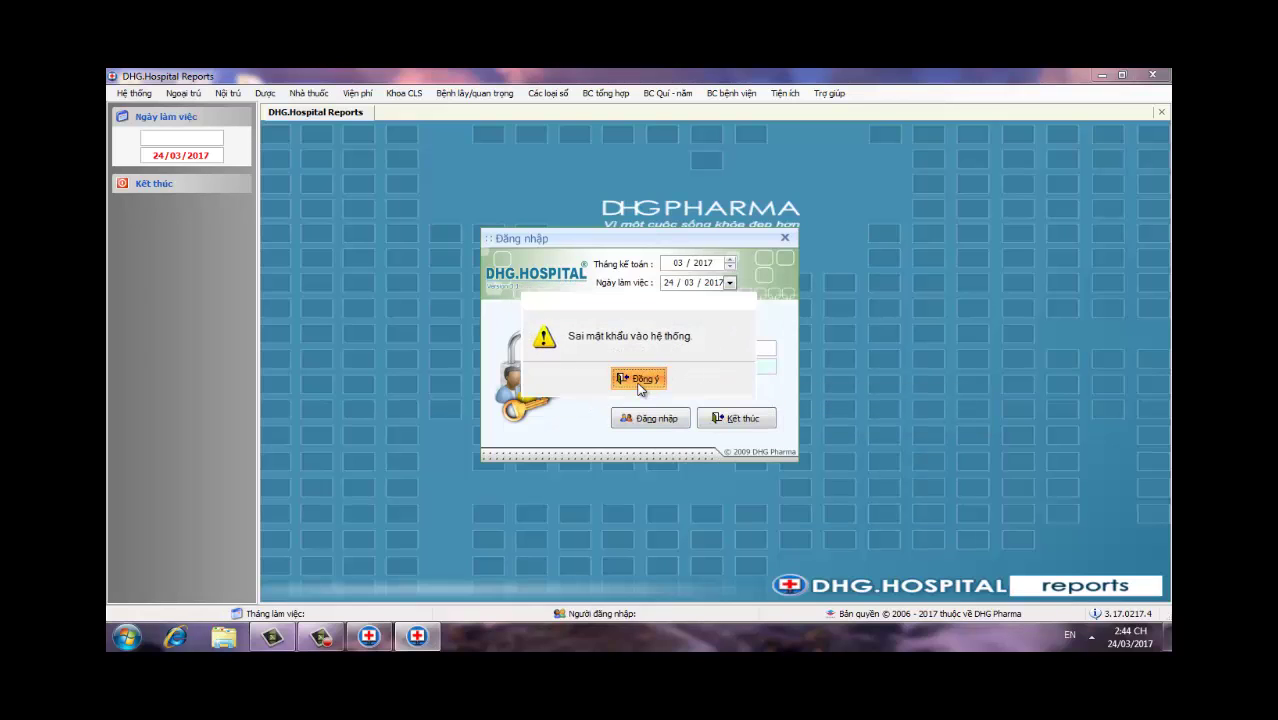
pyautogui.click(642, 380)
pyautogui.press('BackSpace')
pyautogui.press('BackSpace')
pyautogui.press('BackSpace')
pyautogui.press('BackSpace')
pyautogui.press('BackSpace')
pyautogui.press('BackSpace')
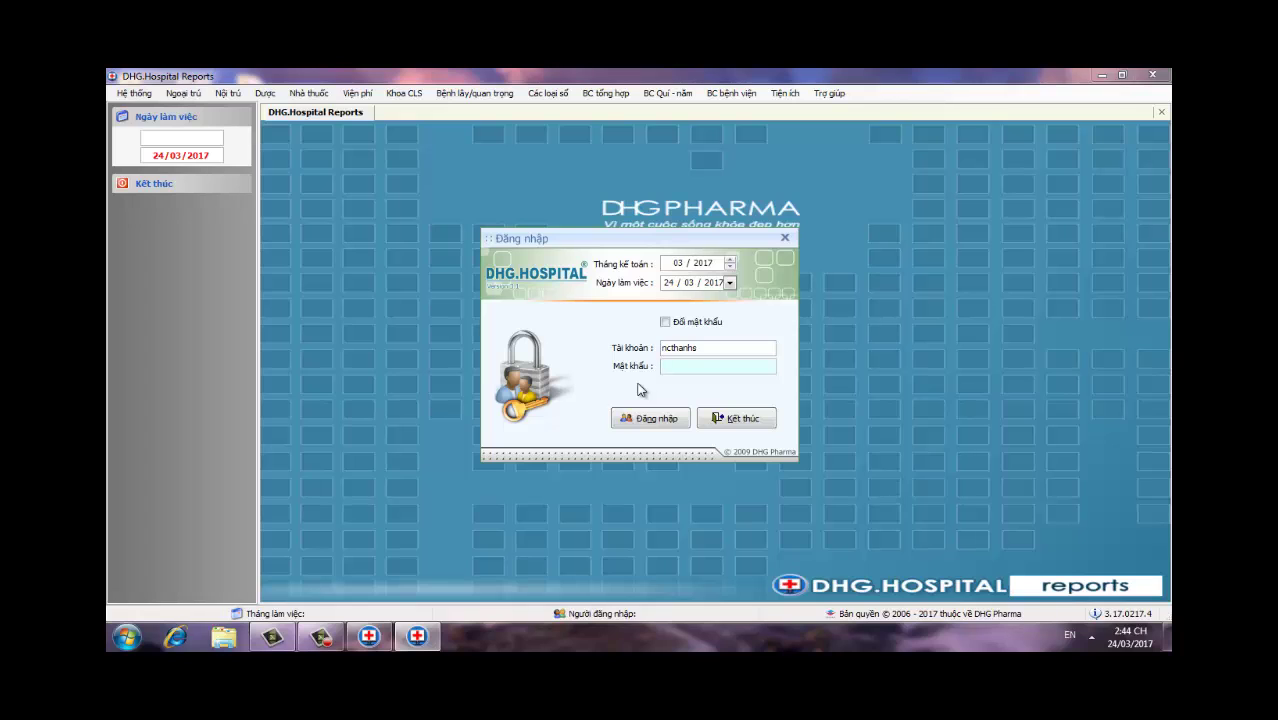
pyautogui.press('Return')
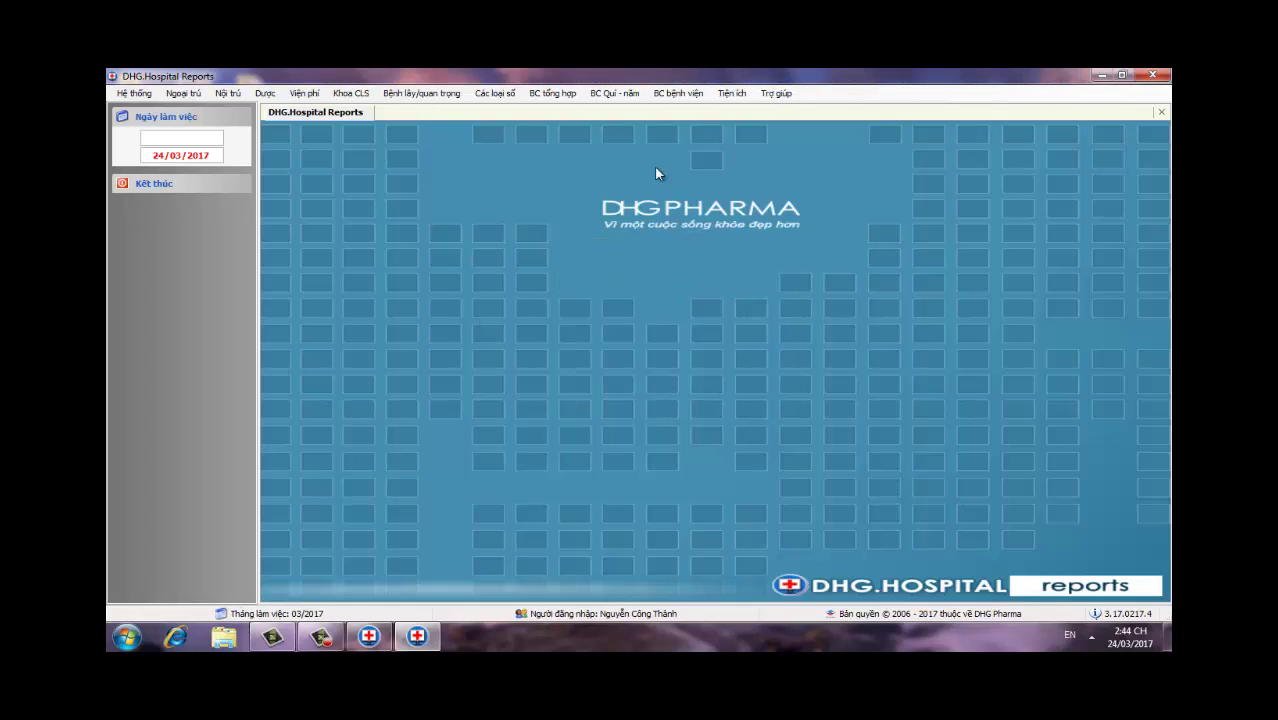
# Step: Open Xuất dữ liệu CV9324 and load the Điều trị nội trú records, leaving all unticked
pyautogui.click(552, 93)
pyautogui.moveTo(588, 160)
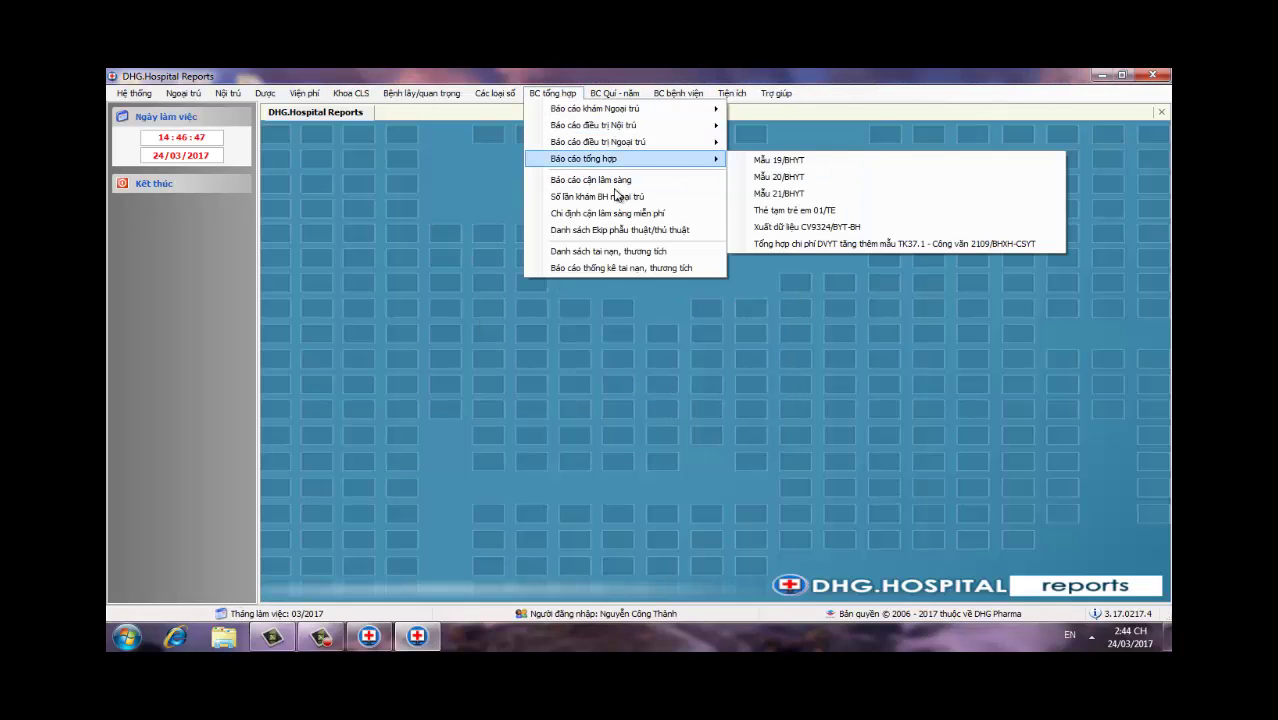
pyautogui.click(853, 230)
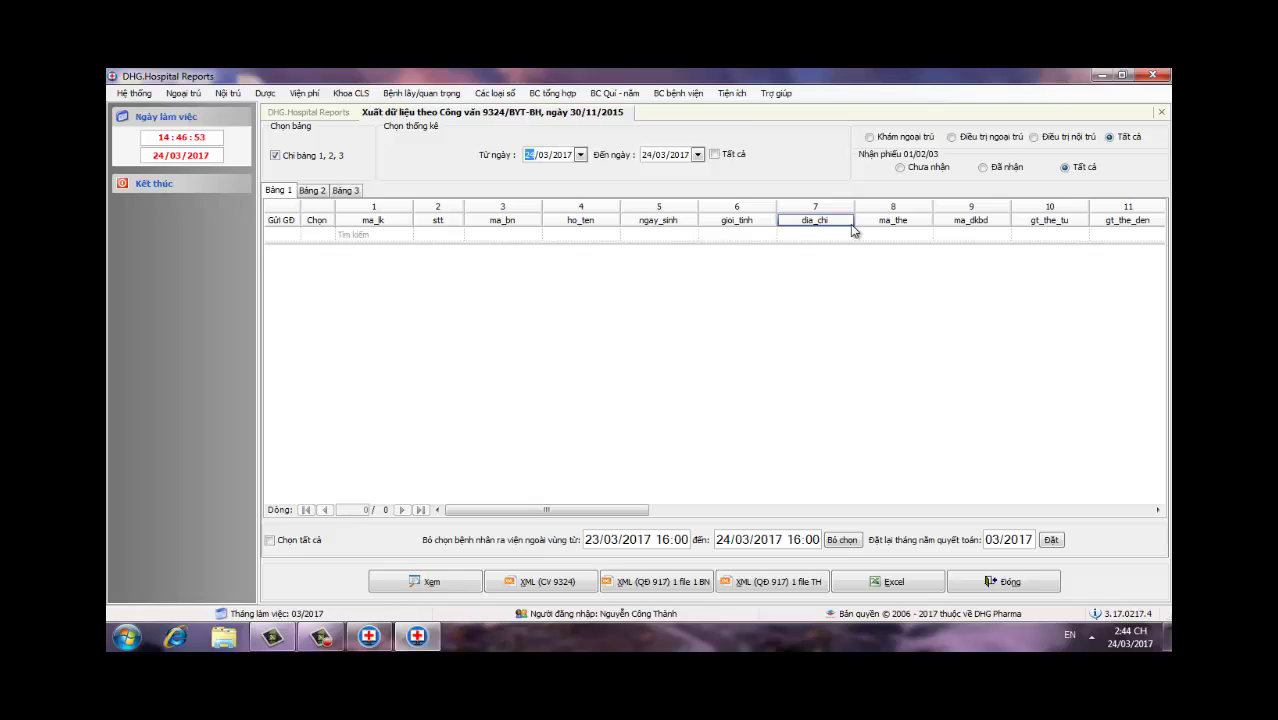
pyautogui.click(1032, 138)
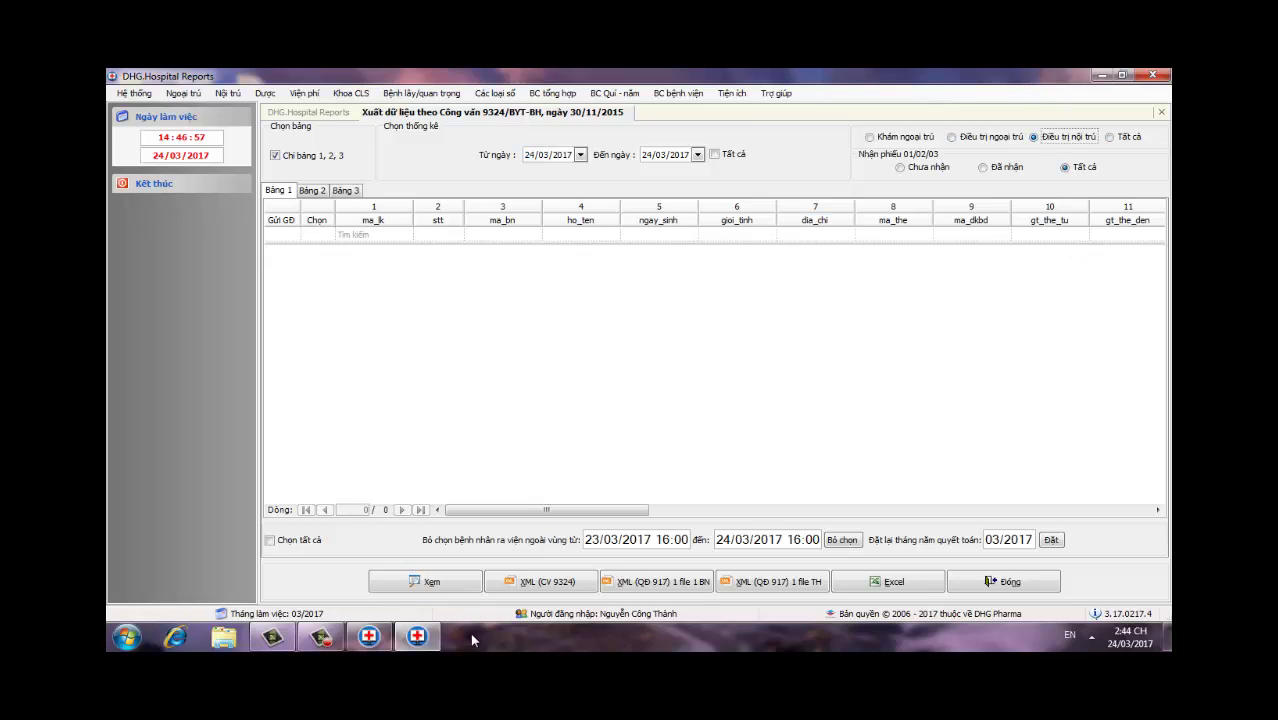
pyautogui.click(470, 580)
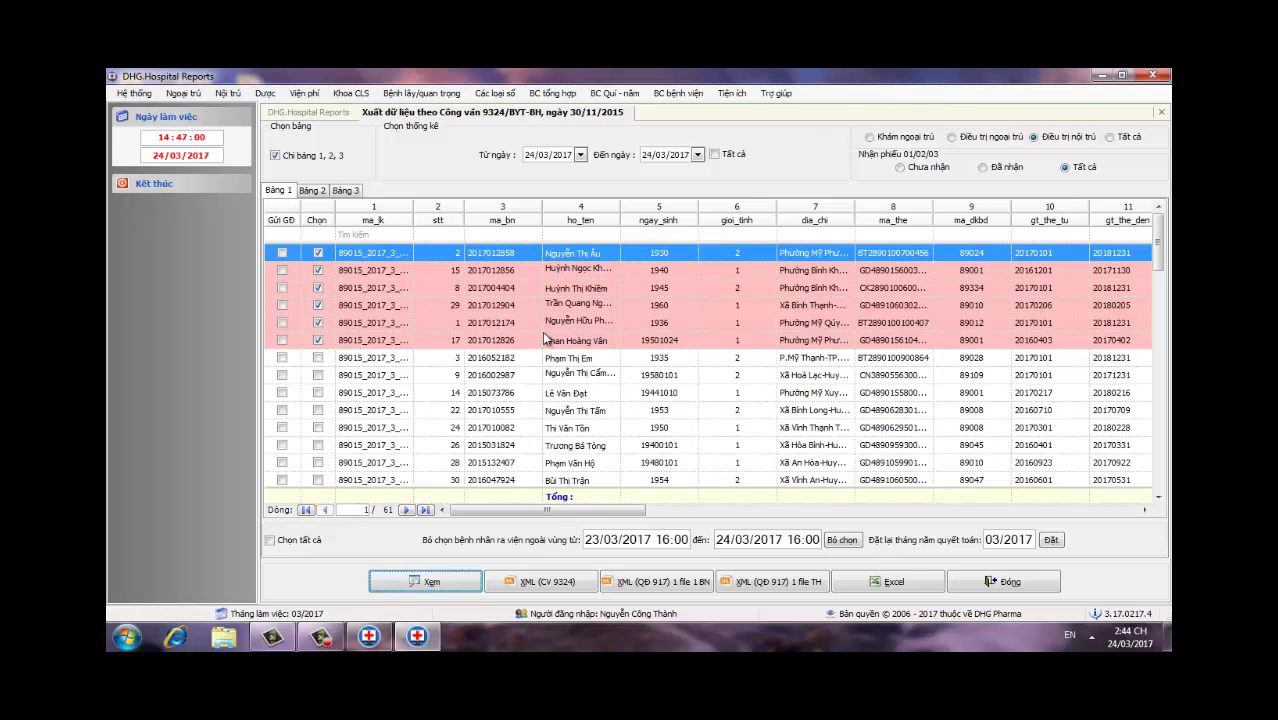
pyautogui.click(269, 540)
pyautogui.click(269, 541)
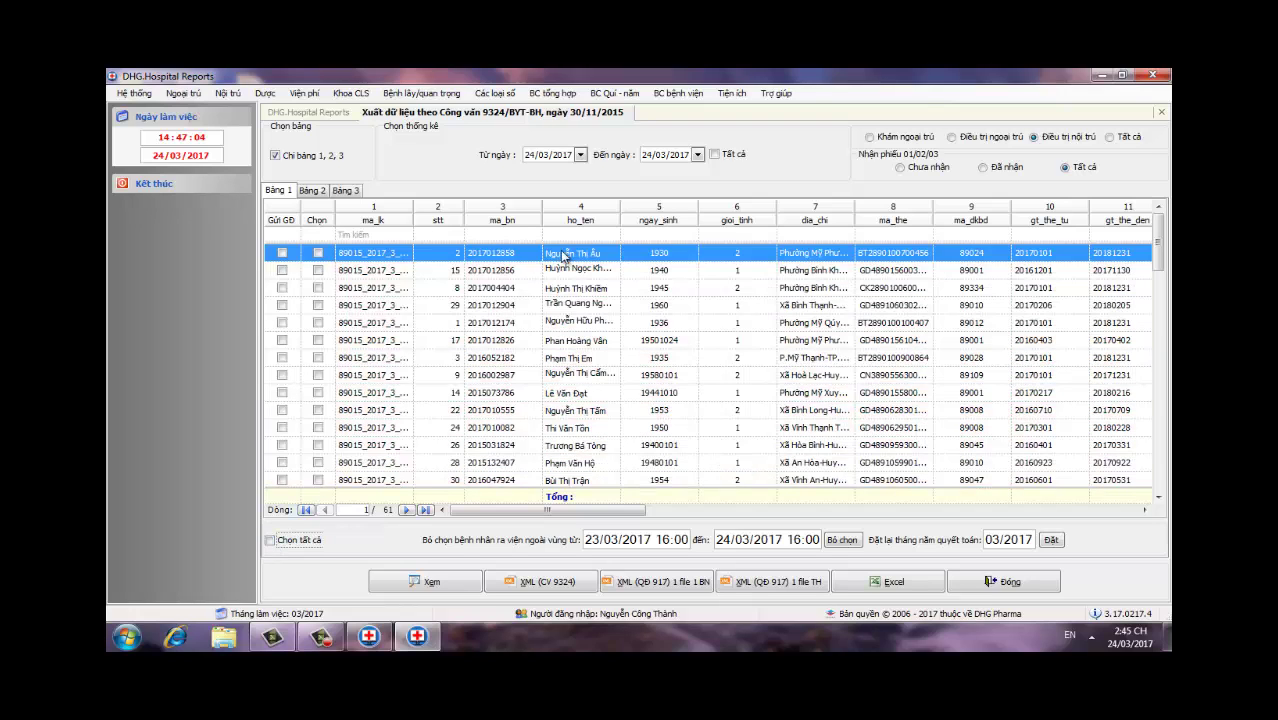
# Step: Filter by patient name, tick the one record and save it as QĐ917 summary XML on the Desktop
pyautogui.click(585, 235)
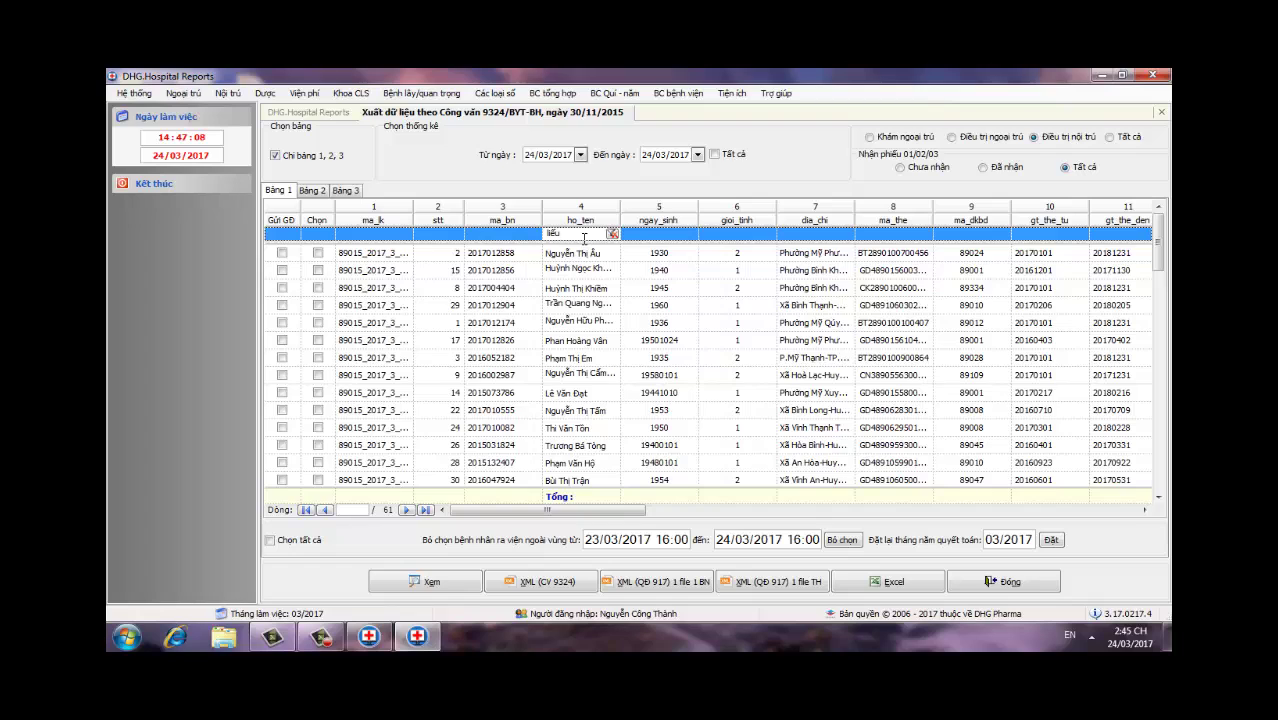
pyautogui.click(318, 253)
pyautogui.click(808, 581)
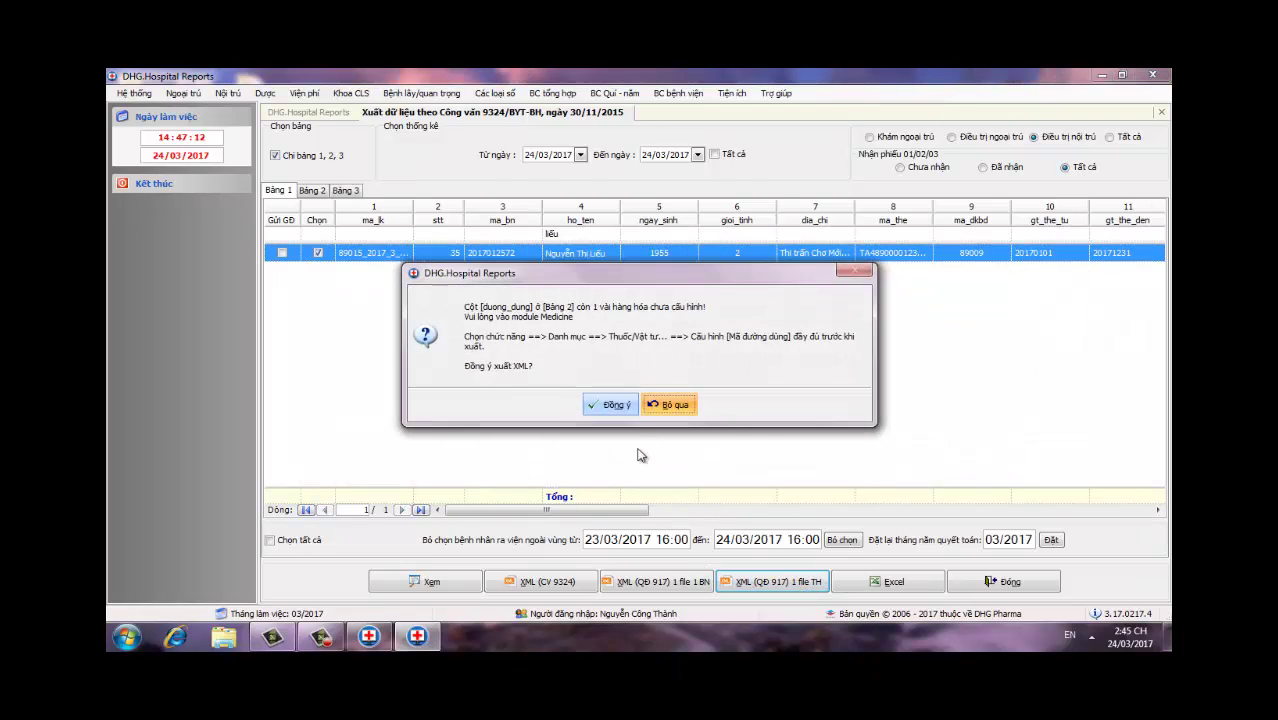
pyautogui.click(619, 406)
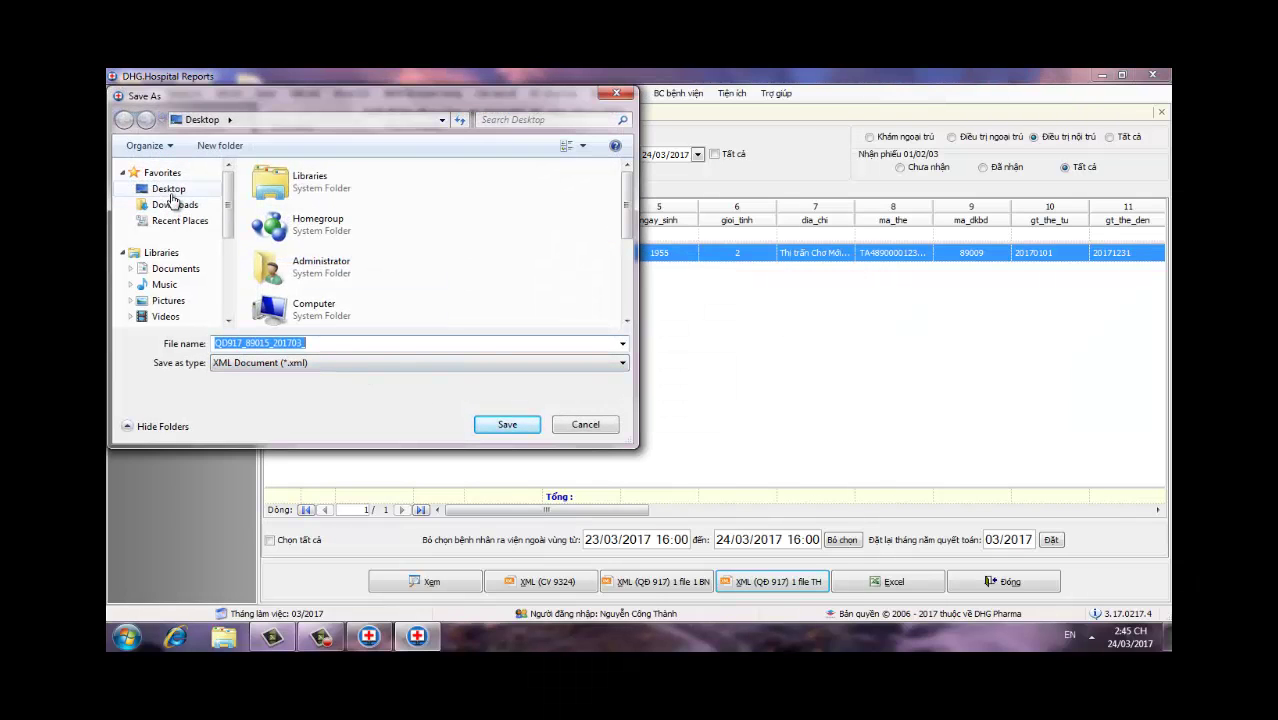
pyautogui.click(171, 192)
pyautogui.click(510, 428)
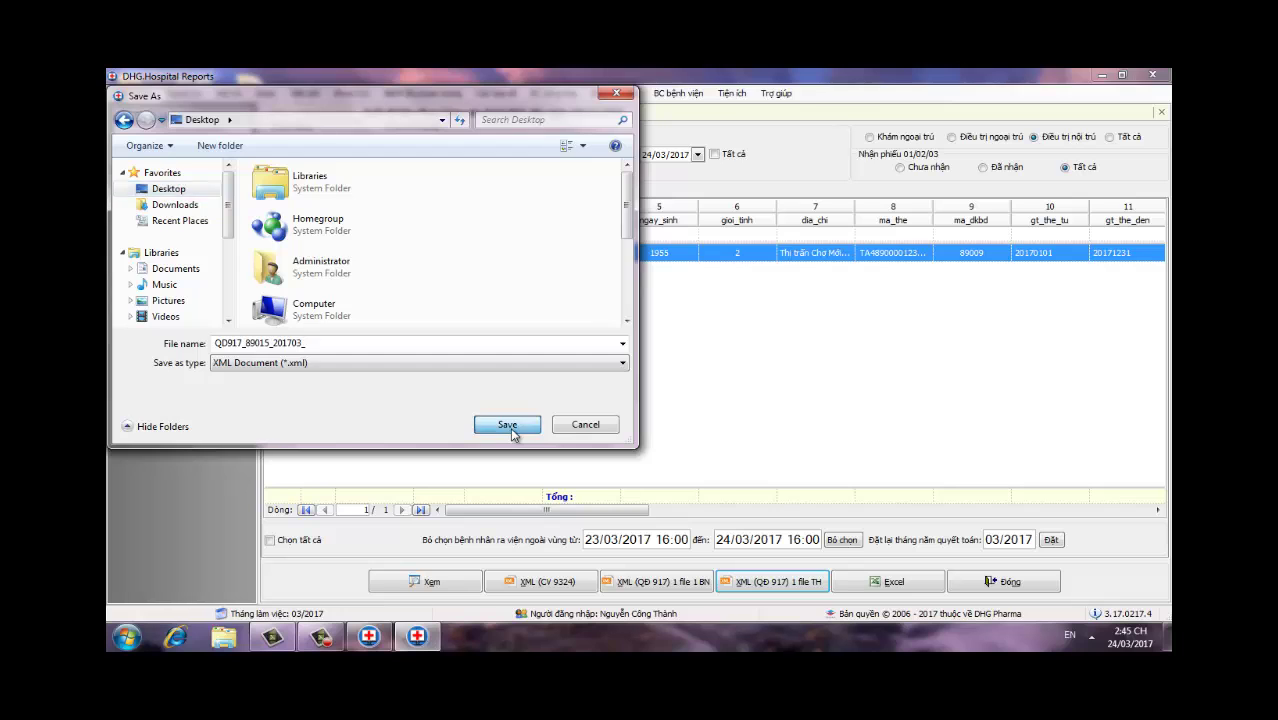
pyautogui.click(637, 390)
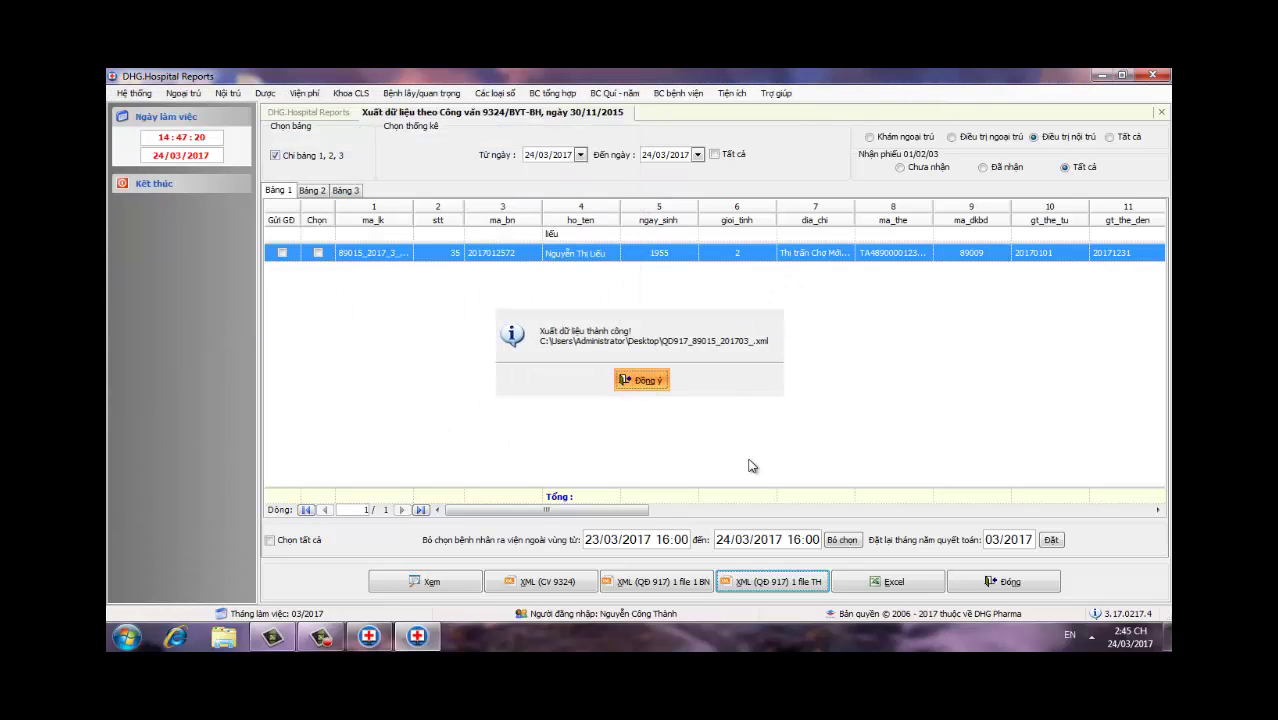
pyautogui.click(1098, 76)
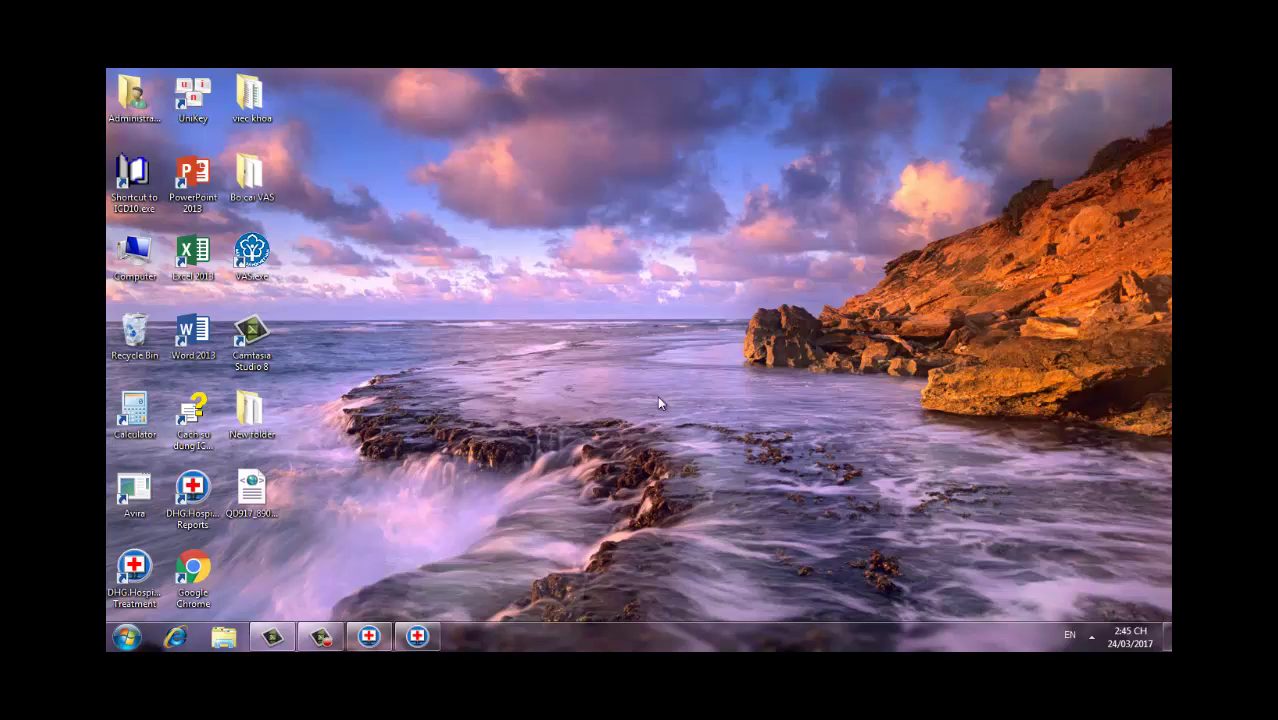
# Step: Launch VAS, open Đồng bộ and copy the exported XML into the QD917 sync folder
pyautogui.doubleClick(257, 264)
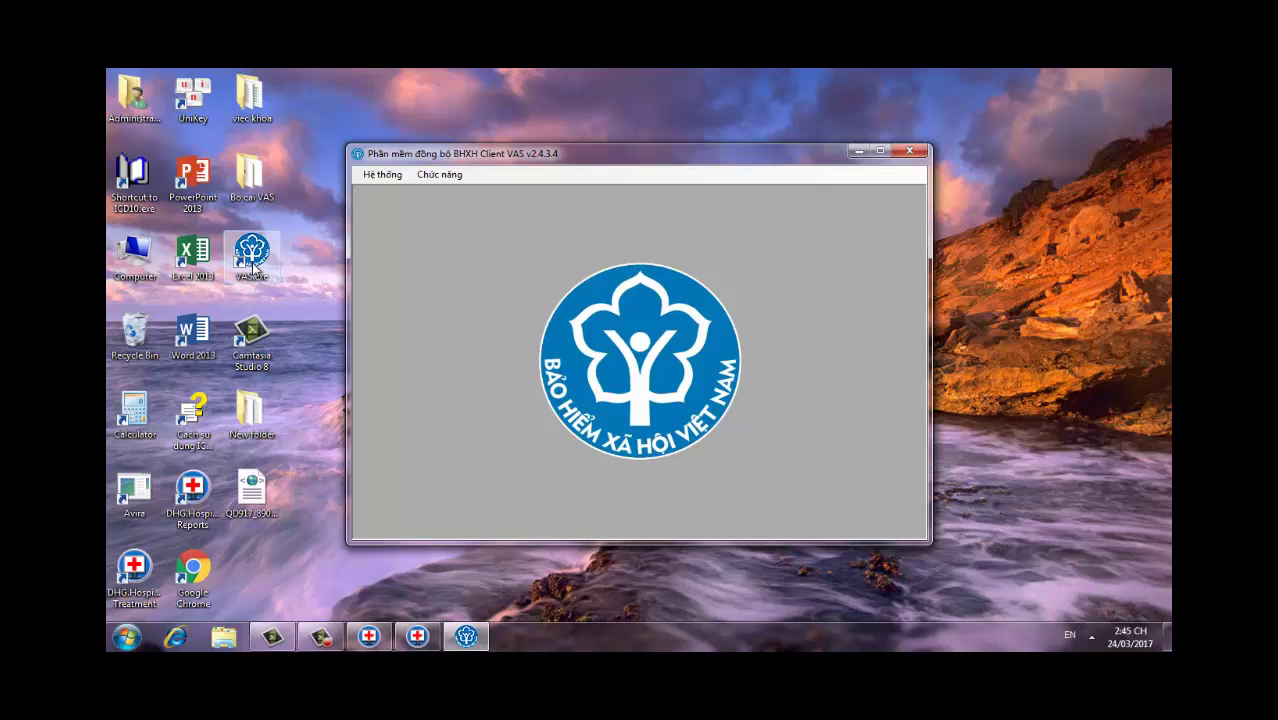
pyautogui.click(445, 179)
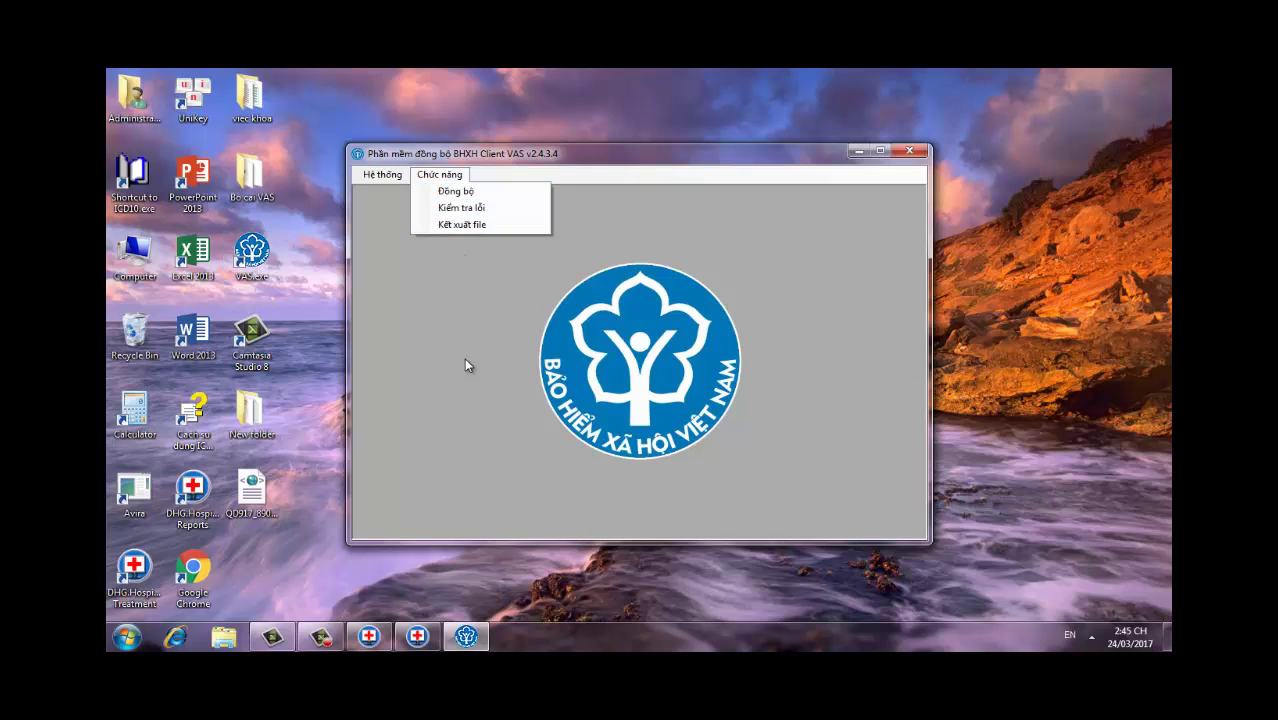
pyautogui.click(477, 196)
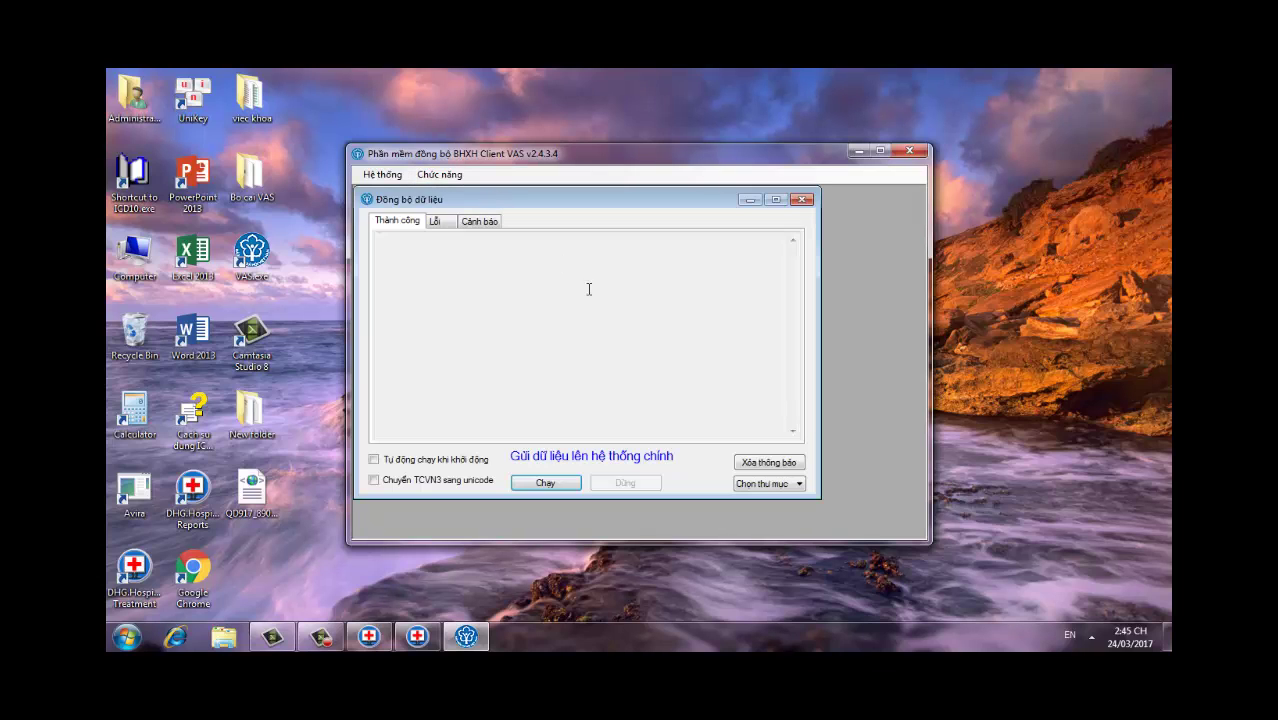
pyautogui.click(771, 488)
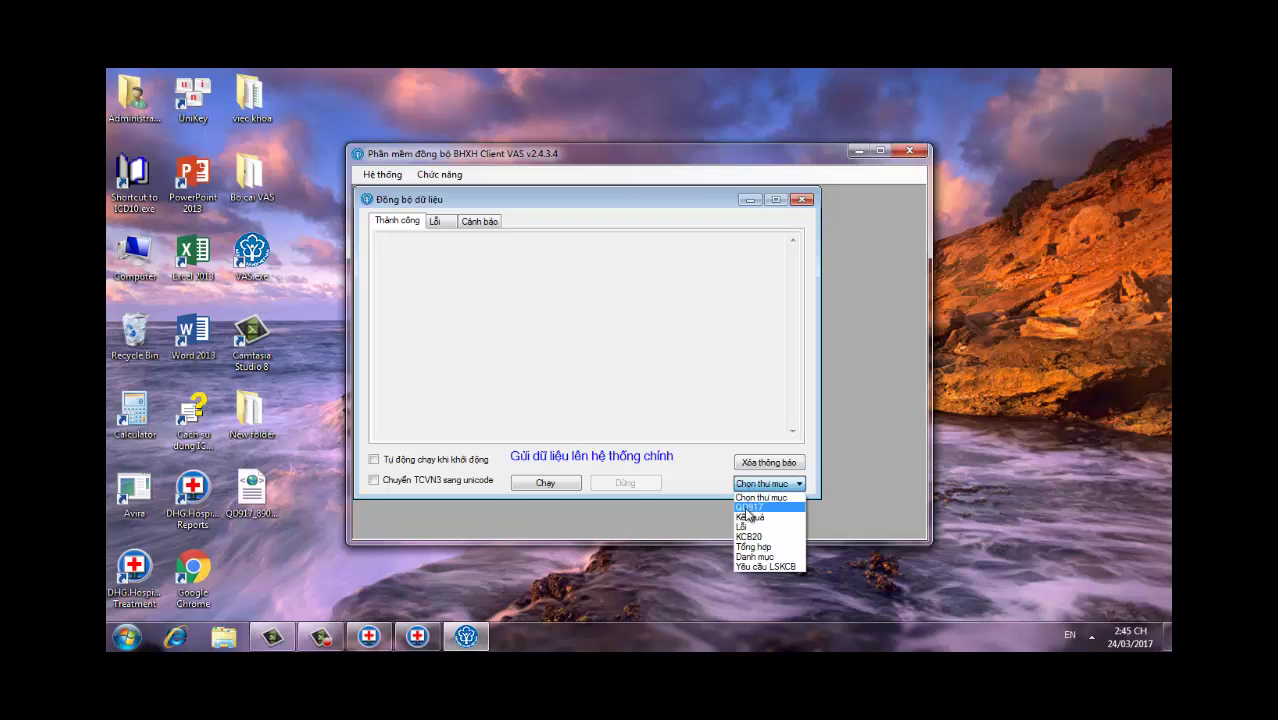
pyautogui.click(750, 506)
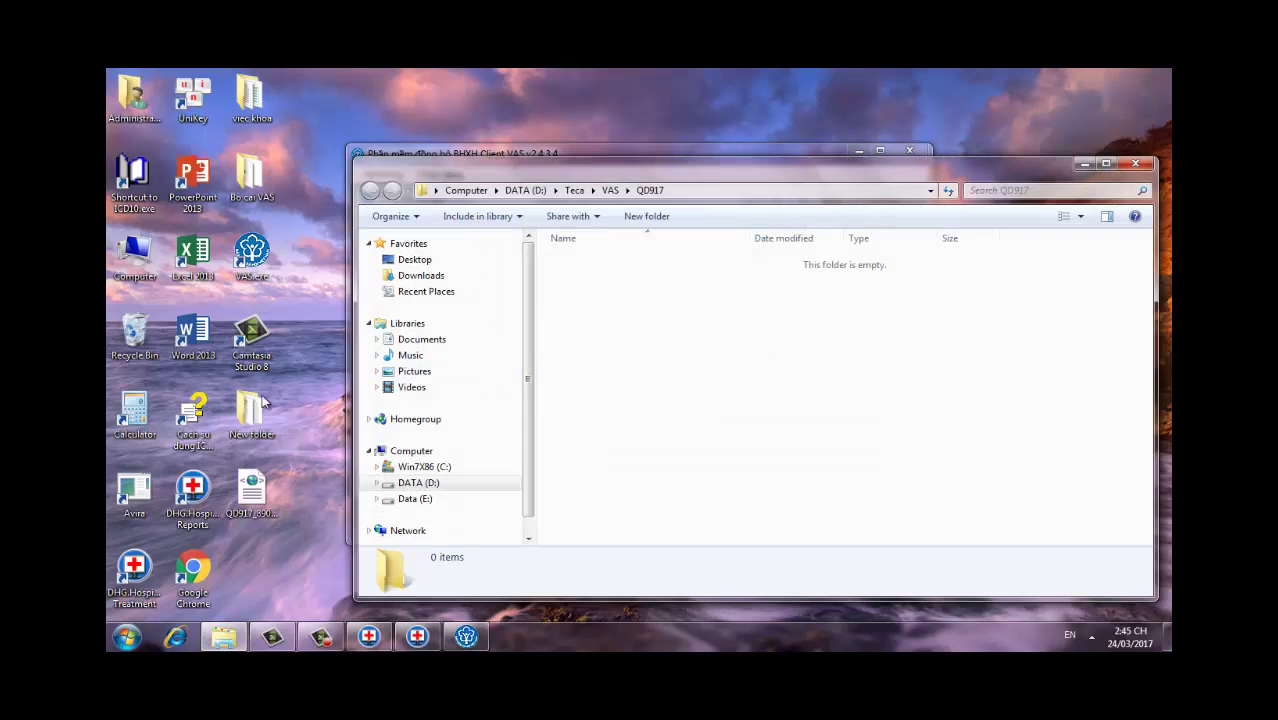
pyautogui.moveTo(590, 330); pyautogui.dragTo(598, 290)
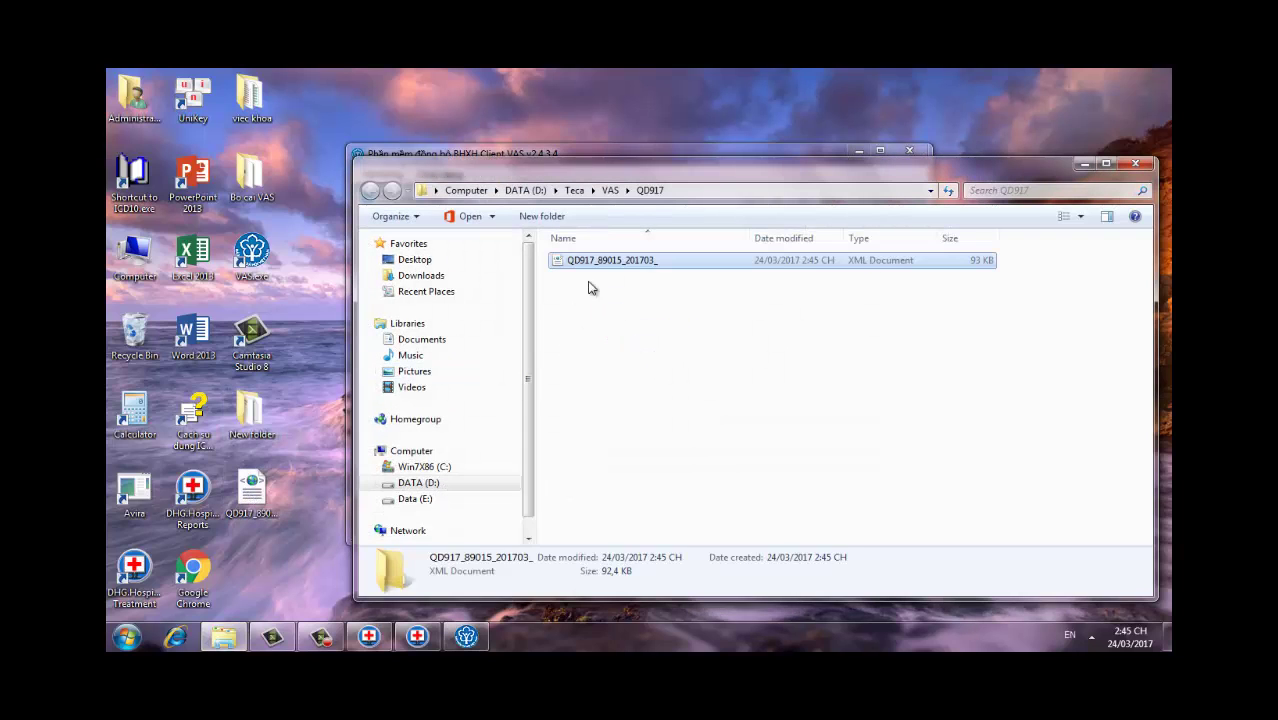
pyautogui.click(1135, 163)
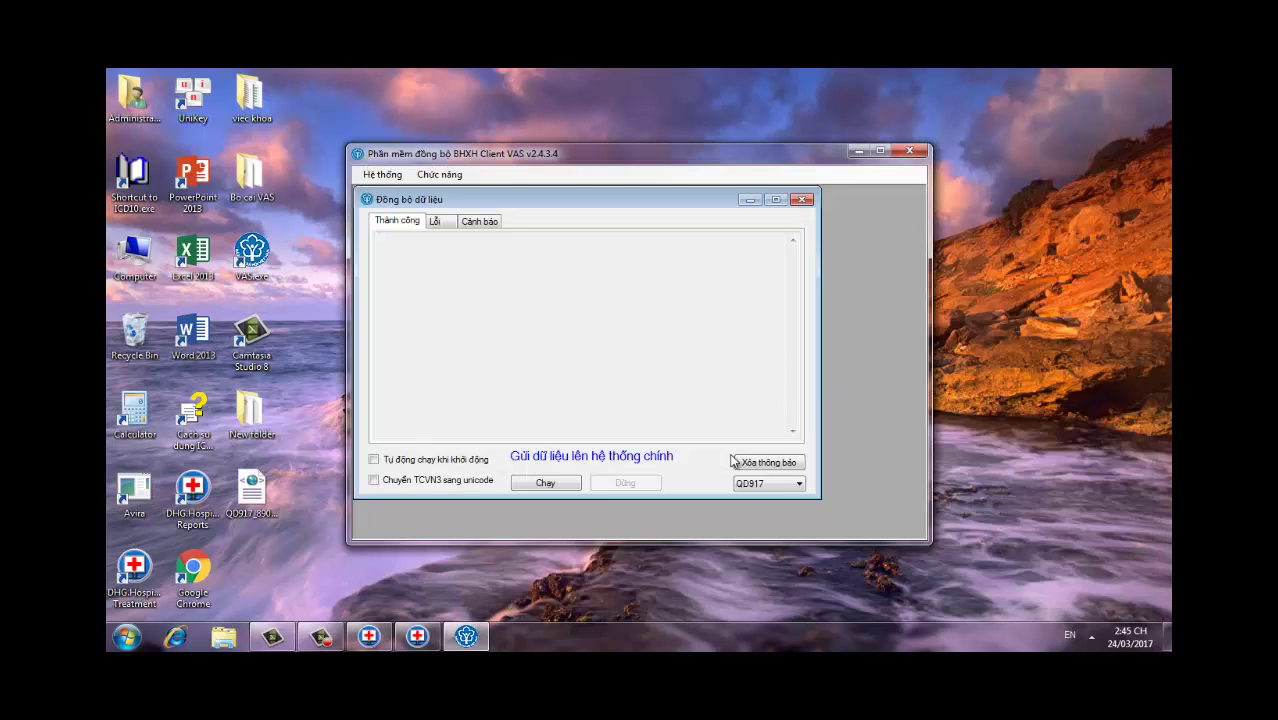
# Step: Run Chạy to send the file successfully, then stop syncing and close the VAS client
pyautogui.click(545, 482)
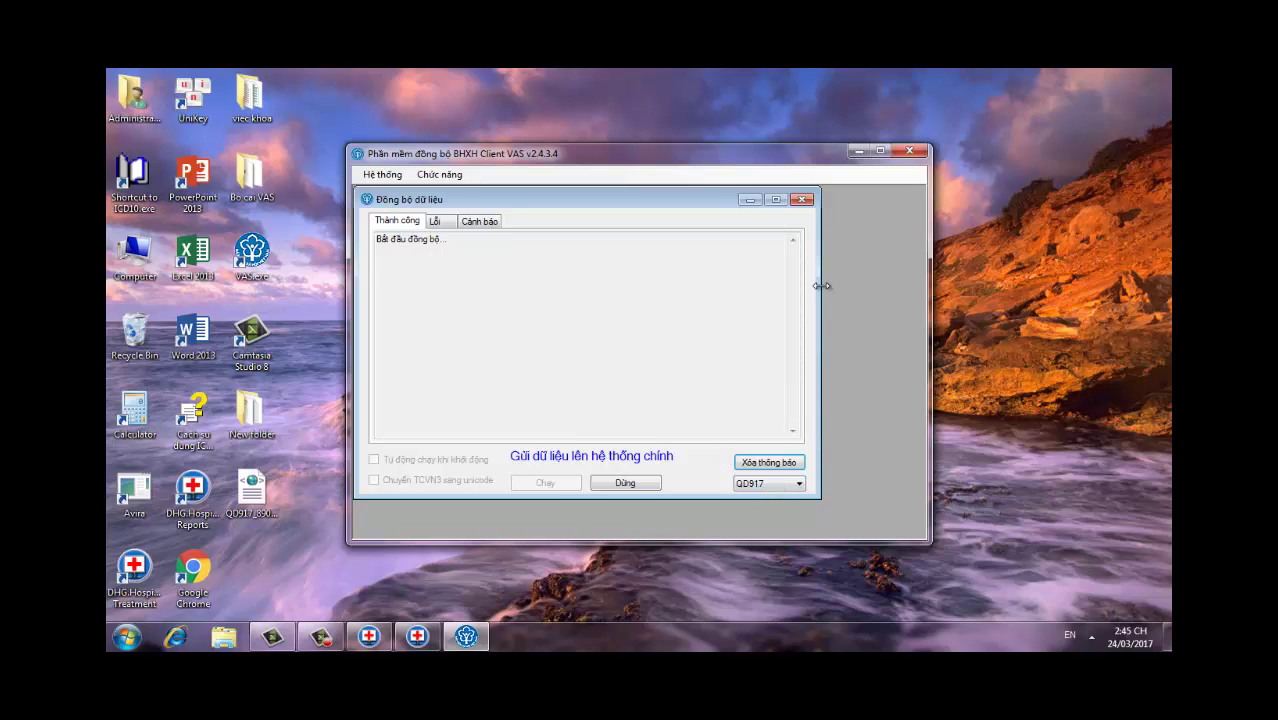
pyautogui.click(802, 199)
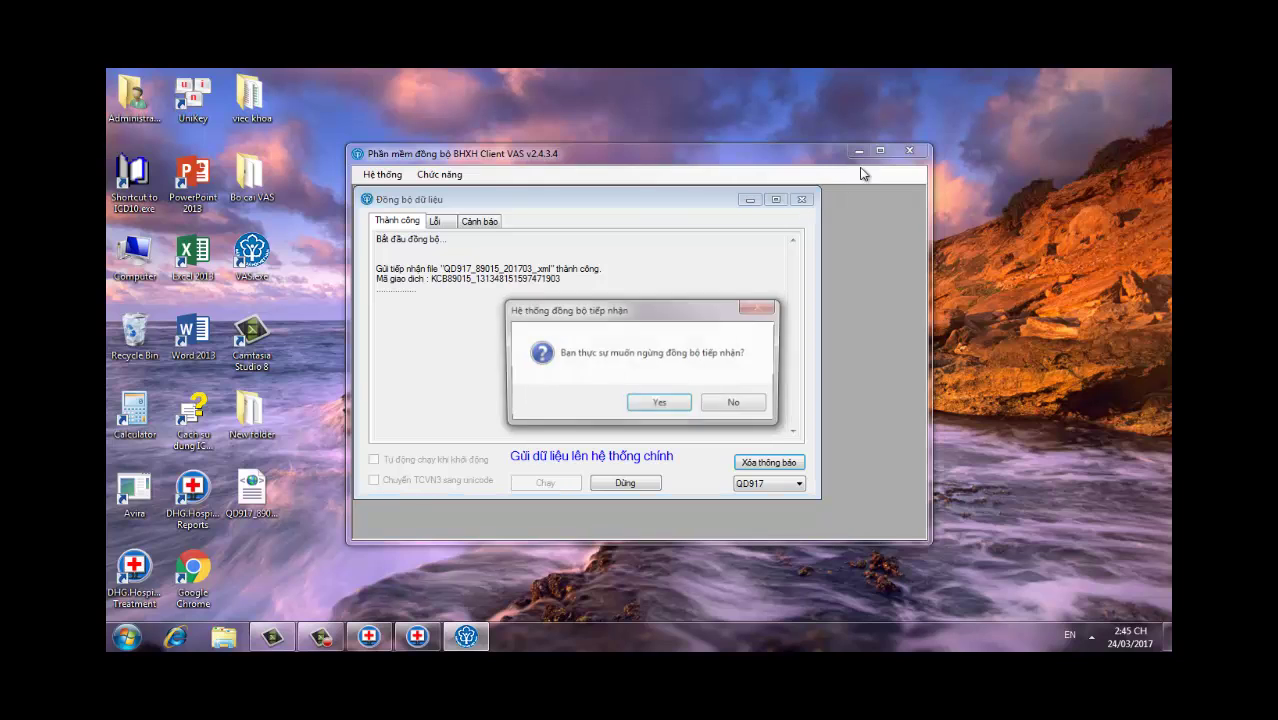
pyautogui.click(659, 402)
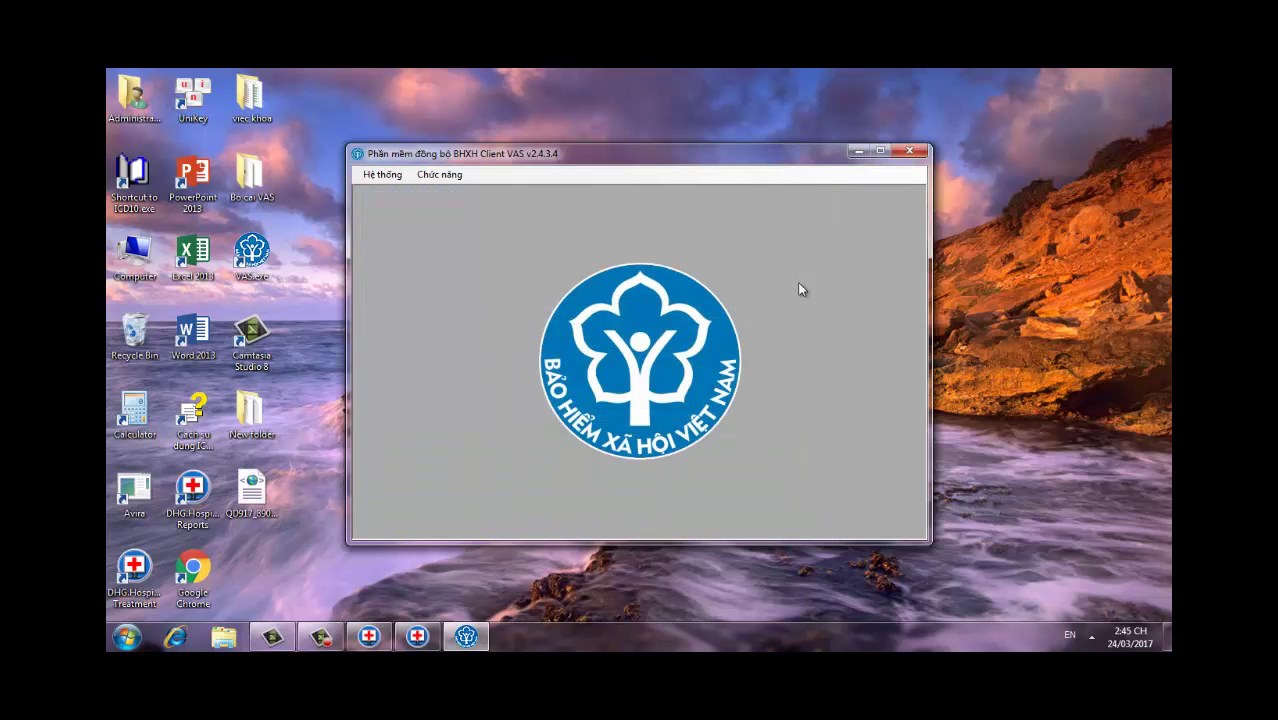
pyautogui.click(907, 153)
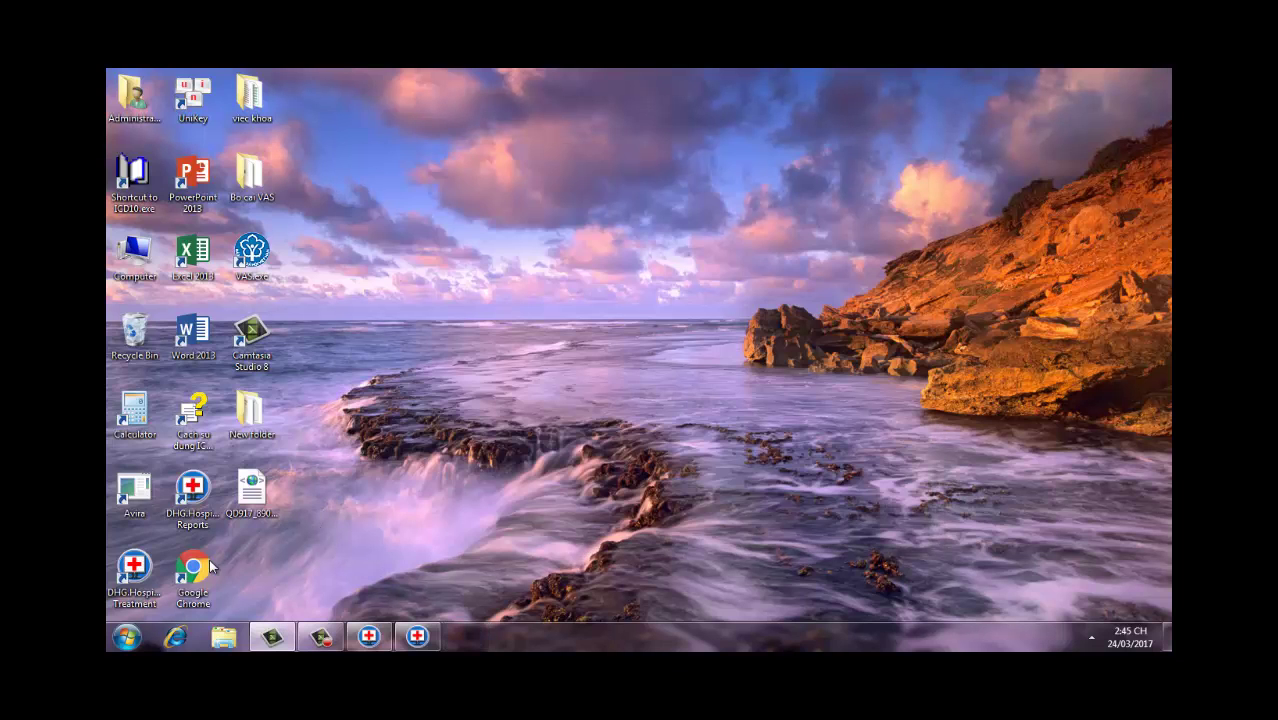
# Step: Launch Chrome, go to the BHYT portal login page, and enter the account username and password
pyautogui.doubleClick(205, 568)
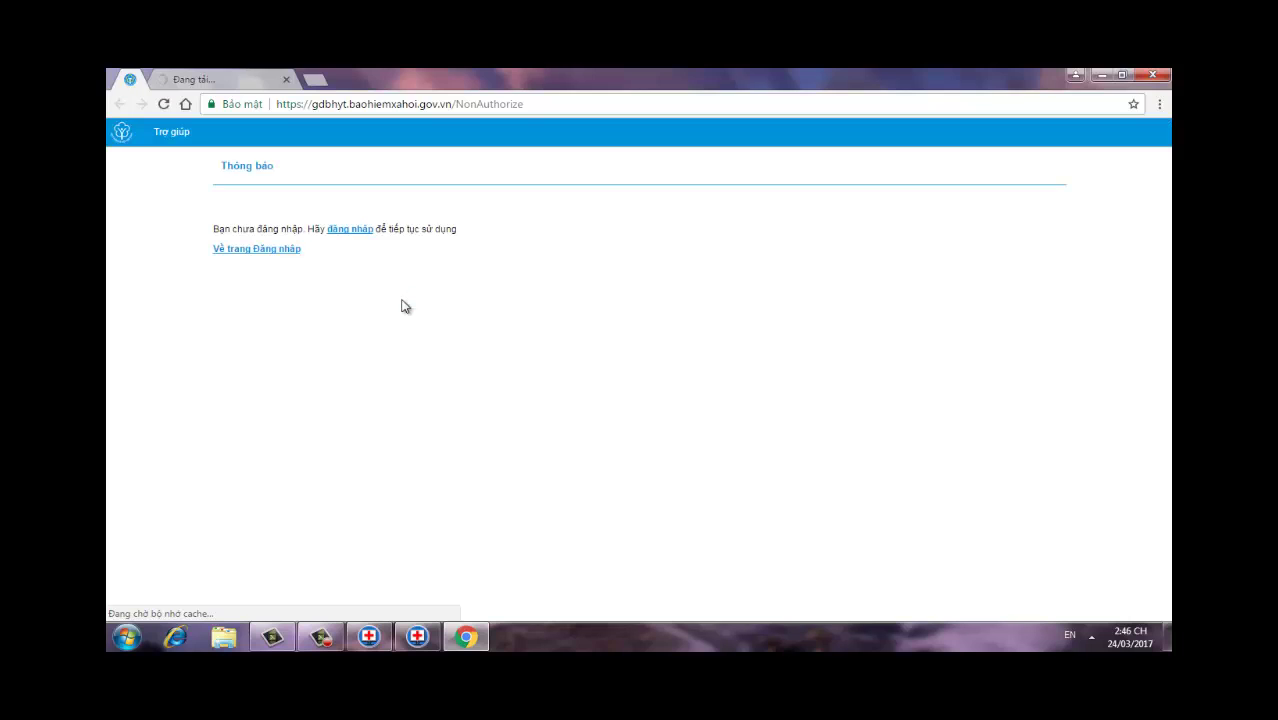
pyautogui.click(358, 231)
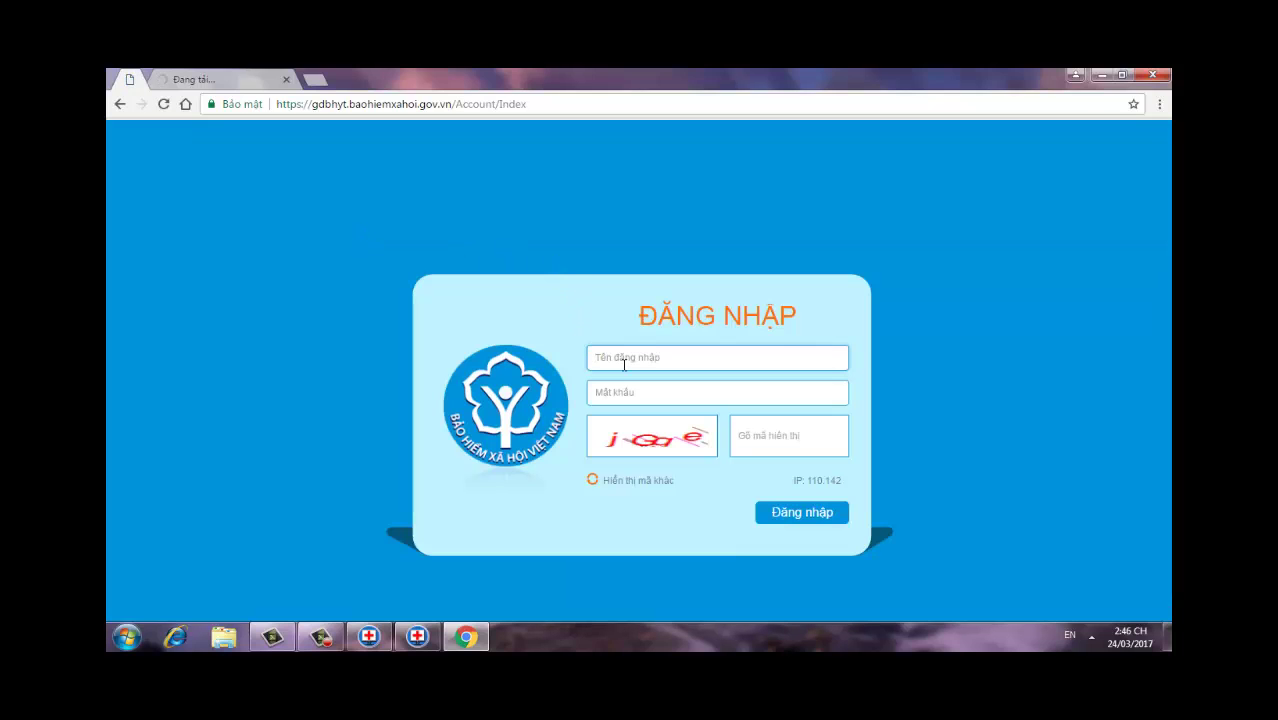
pyautogui.write('89015_BV')
pyautogui.moveTo(668, 357); pyautogui.dragTo(562, 356)
pyautogui.click(644, 392)
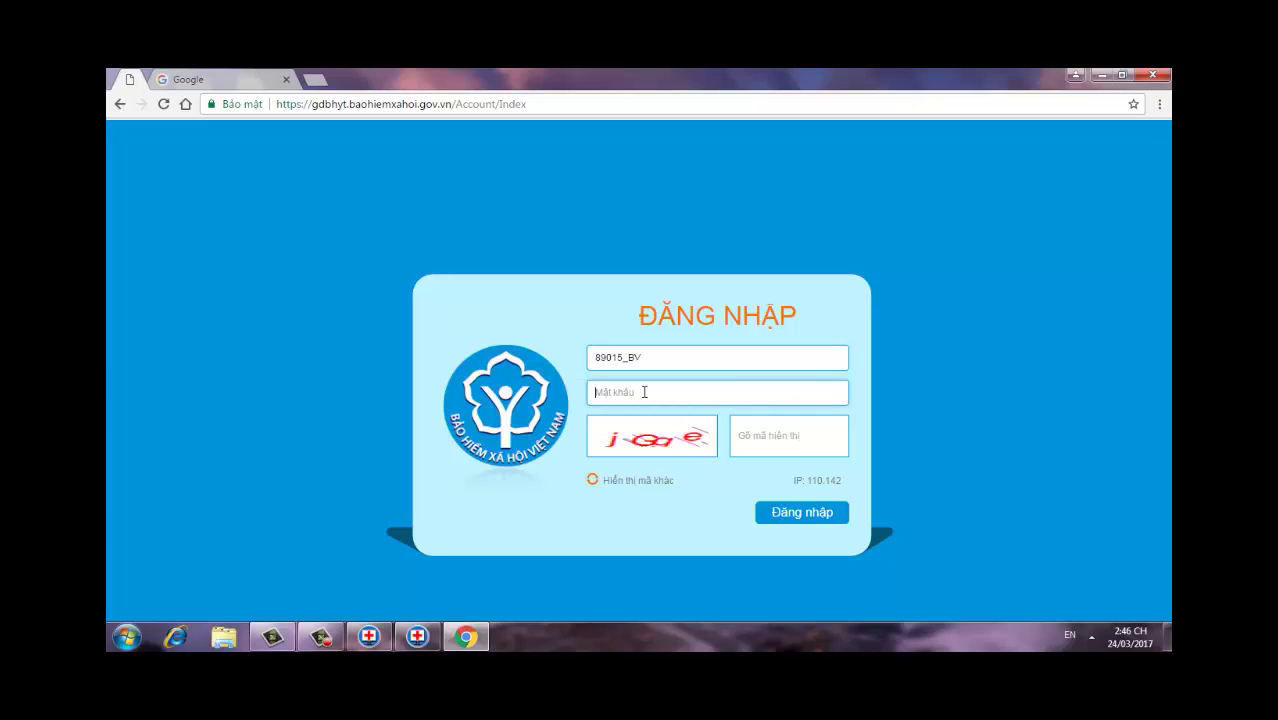
pyautogui.hotkey('ctrl', 'v')
# Step: Dismiss the Windows colour-scheme prompt, enter the captcha code and submit the login
pyautogui.click(754, 441)
pyautogui.write('j')
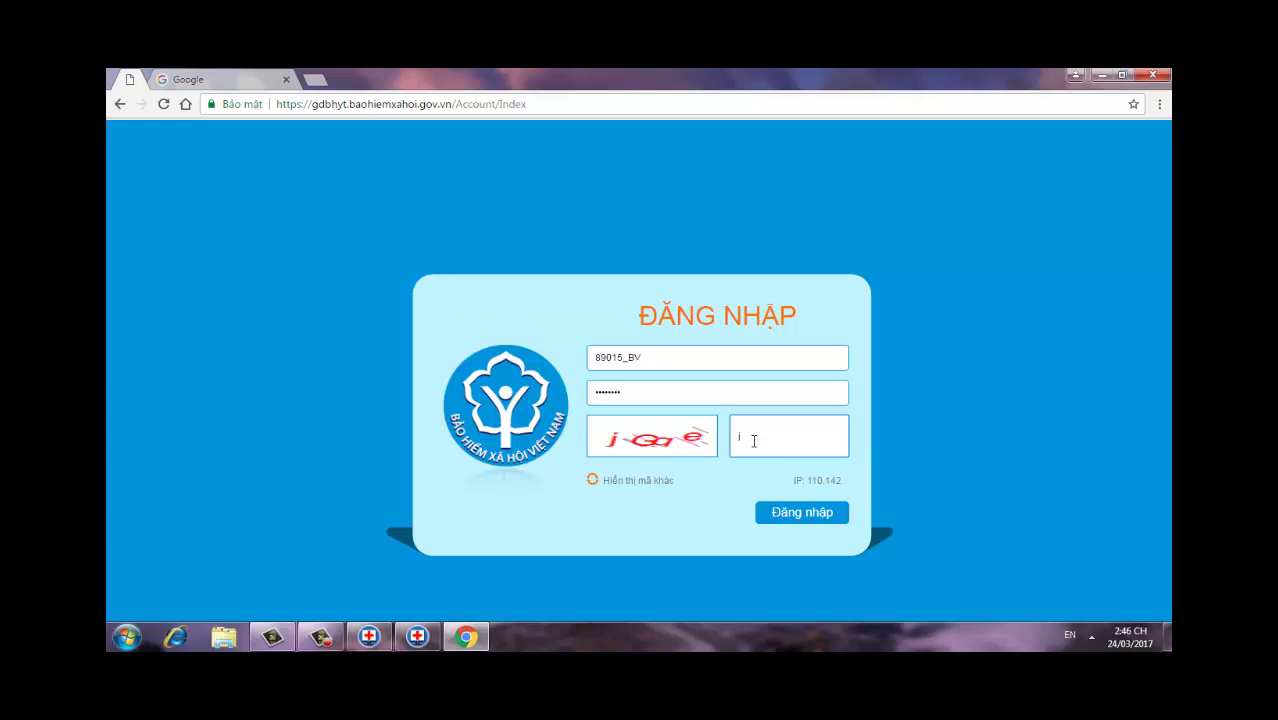
pyautogui.write('G')
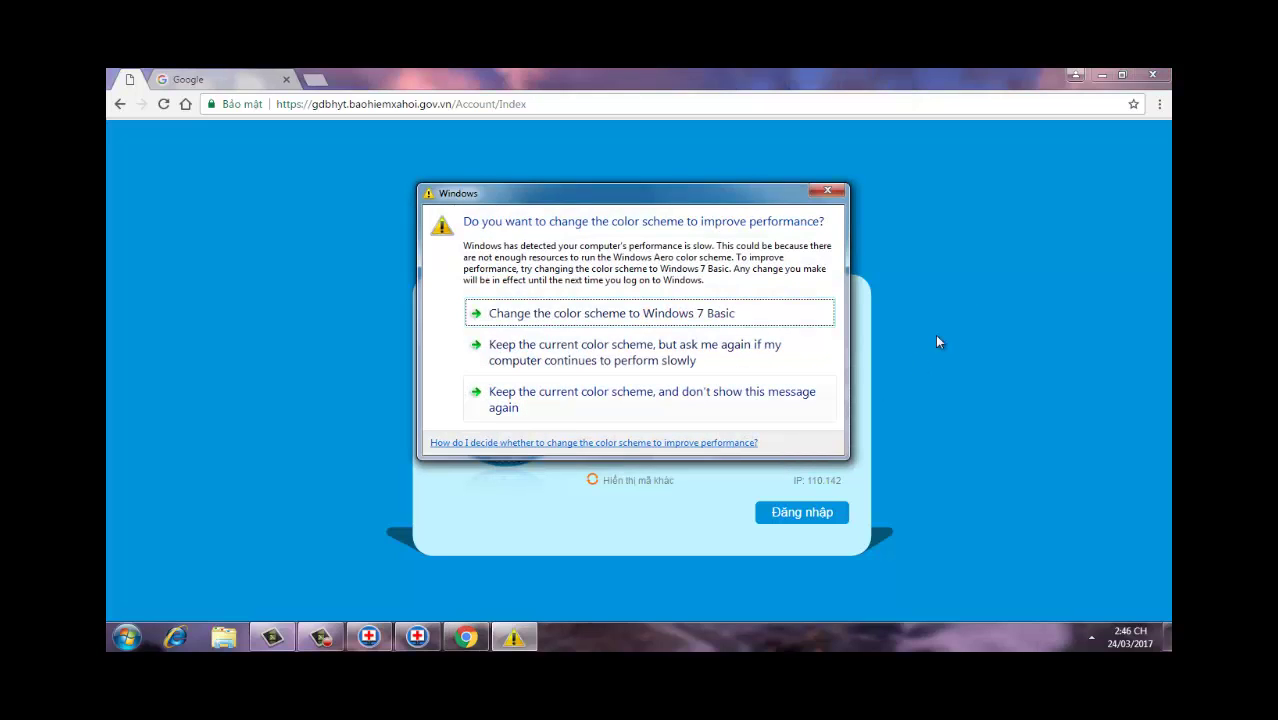
pyautogui.click(828, 190)
pyautogui.write('a')
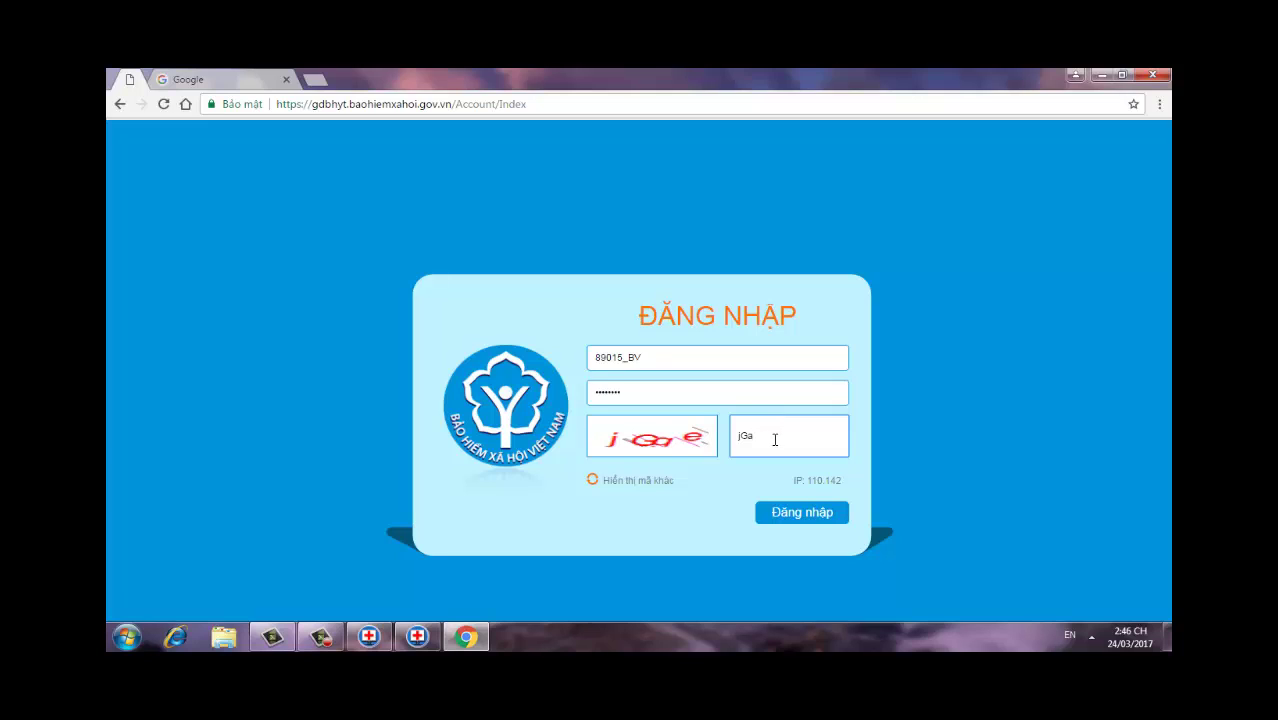
pyautogui.write('e')
pyautogui.click(800, 514)
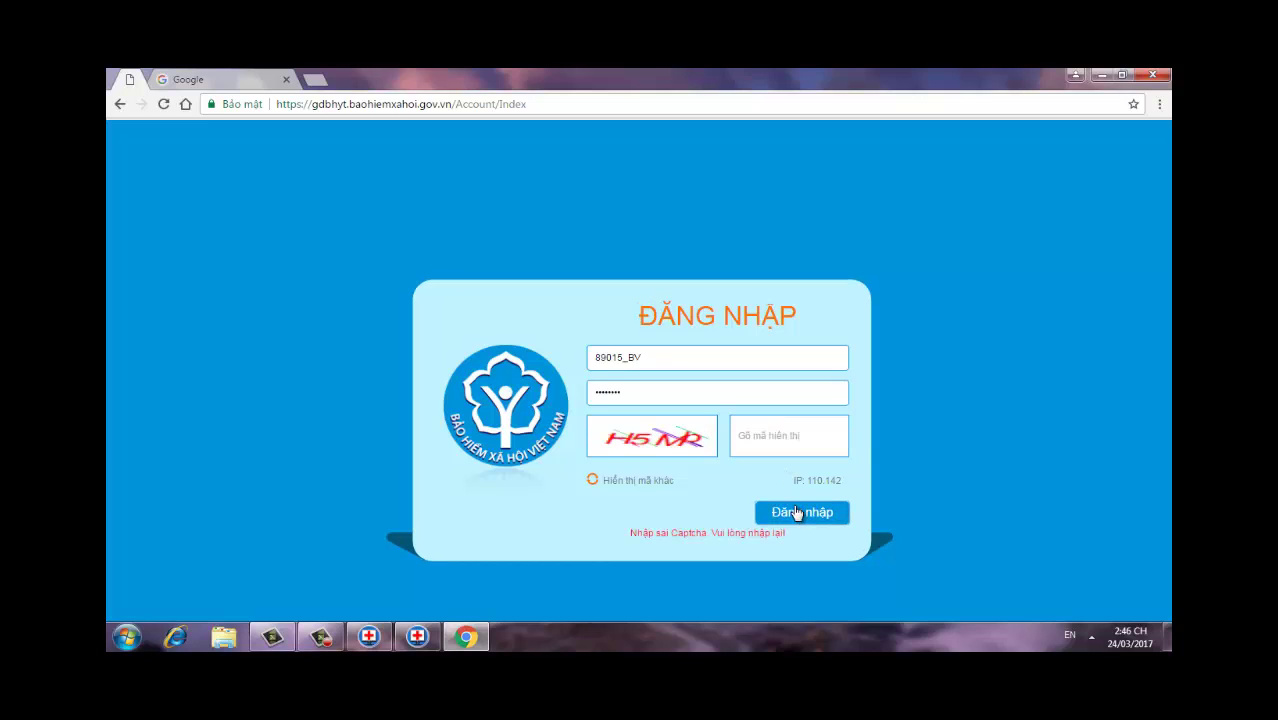
# Step: Retype the newly shown captcha code after the first one was rejected
pyautogui.click(778, 434)
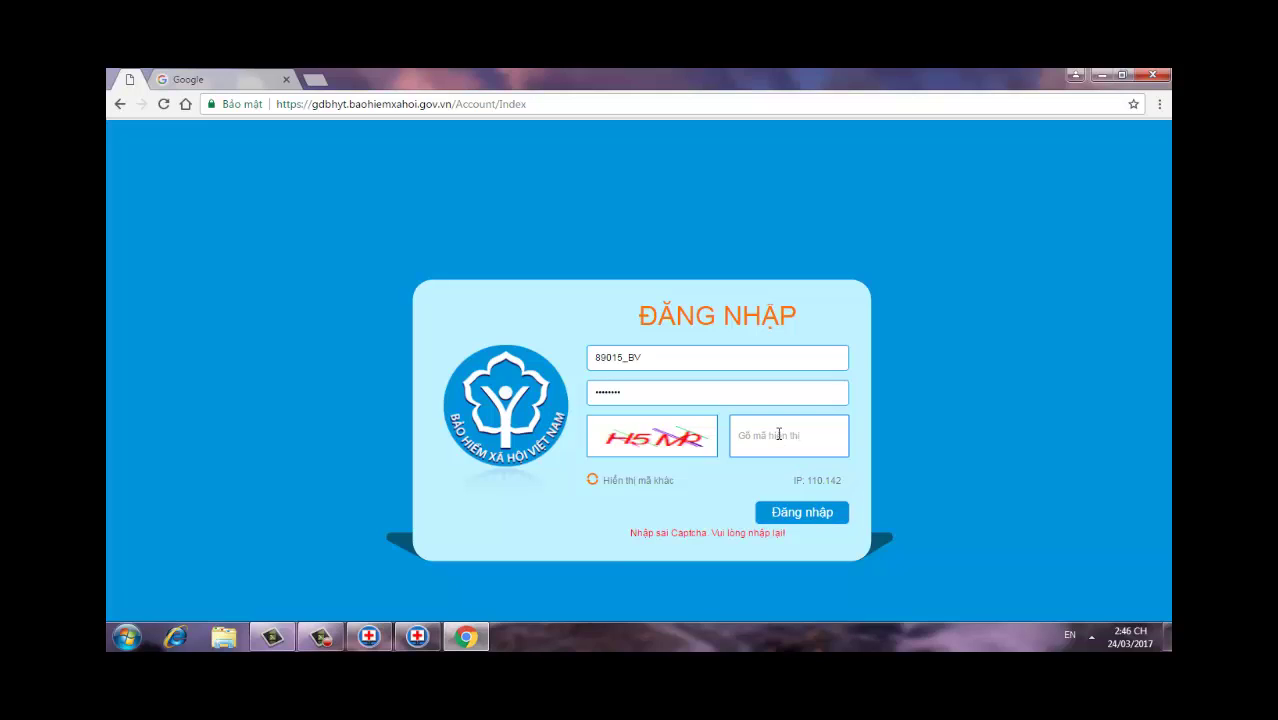
pyautogui.write('H5Mp')
pyautogui.press('Return')
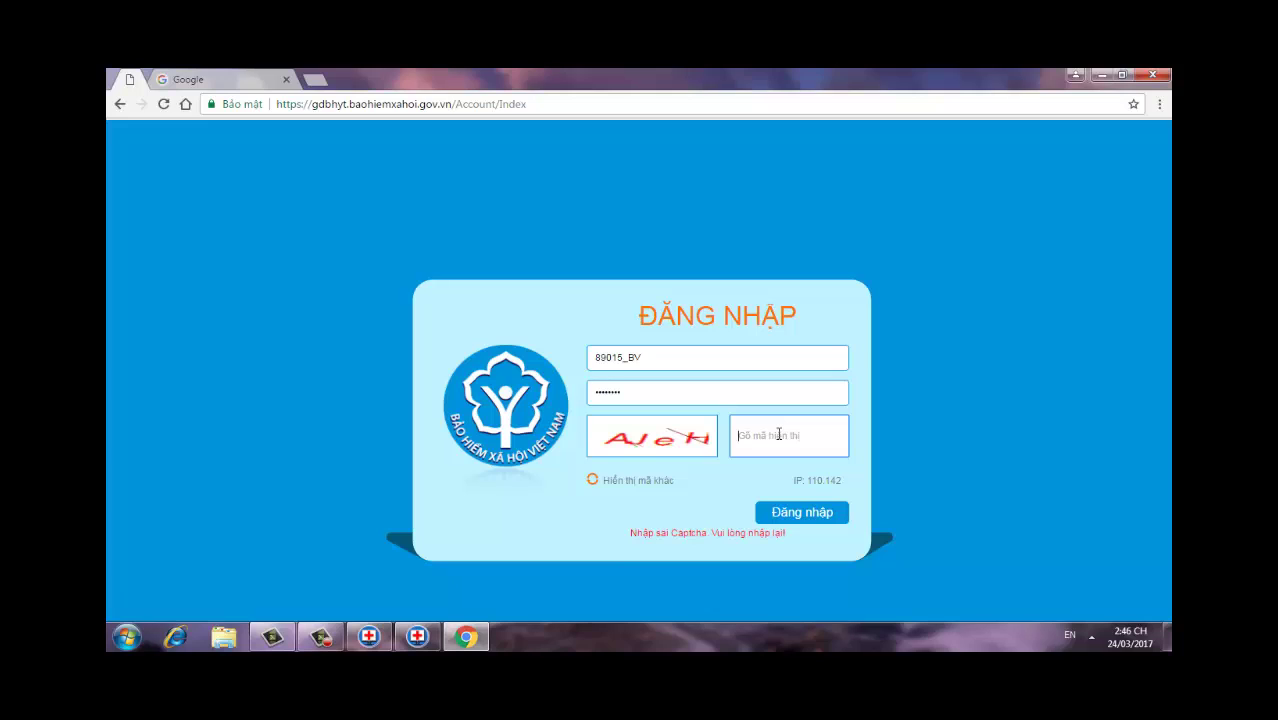
pyautogui.write('A')
pyautogui.write('JeH')
# Step: Log in and go to Hồ sơ XML > Kết quả gửi hồ sơ XML
pyautogui.click(801, 514)
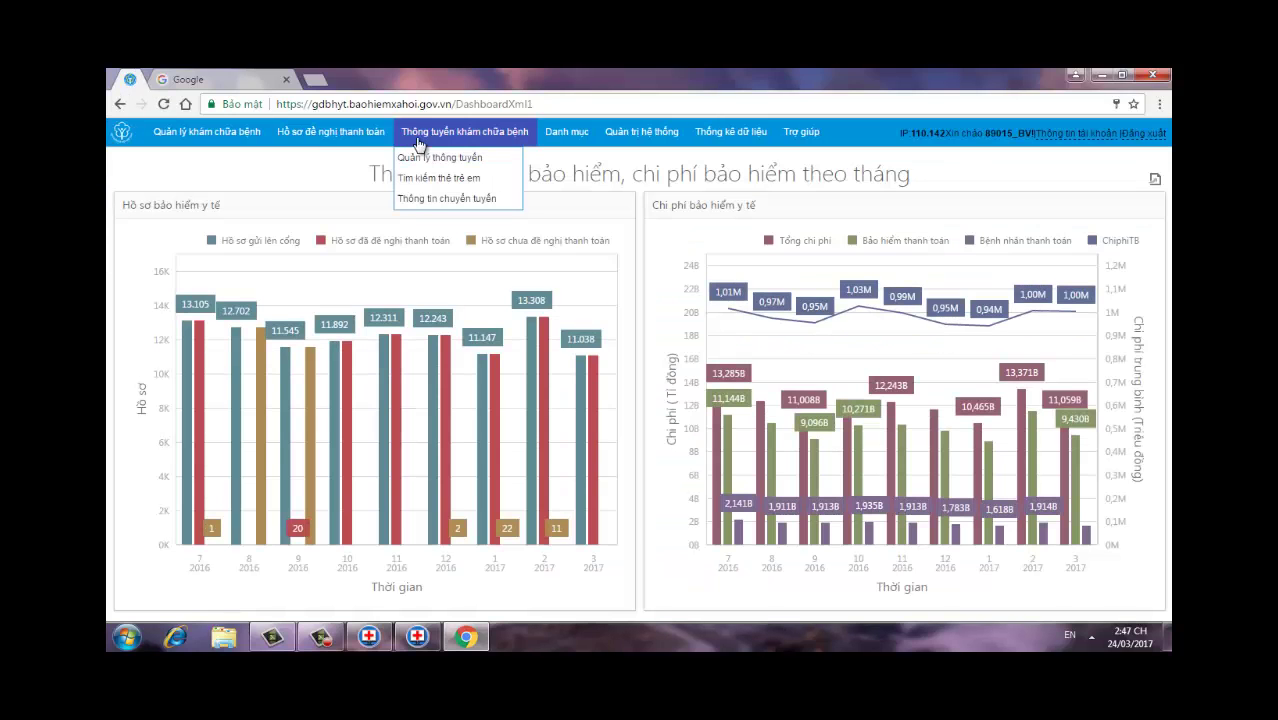
pyautogui.moveTo(361, 139)
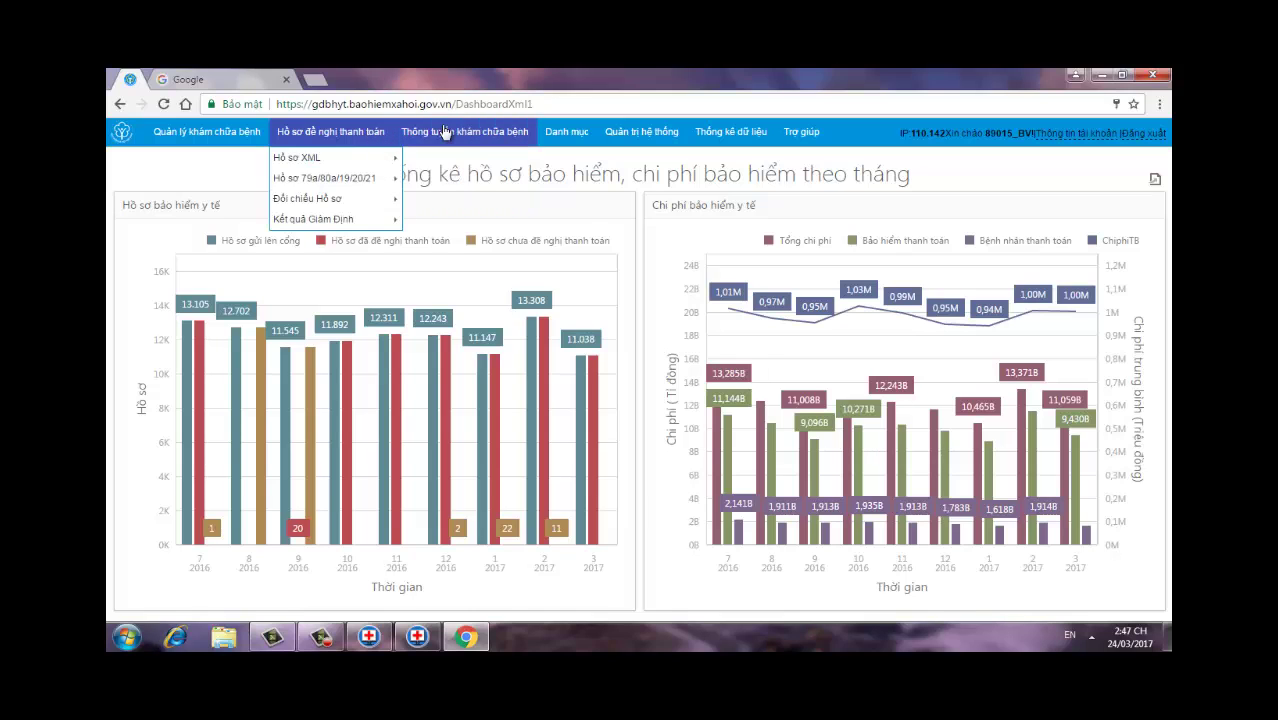
pyautogui.moveTo(436, 130)
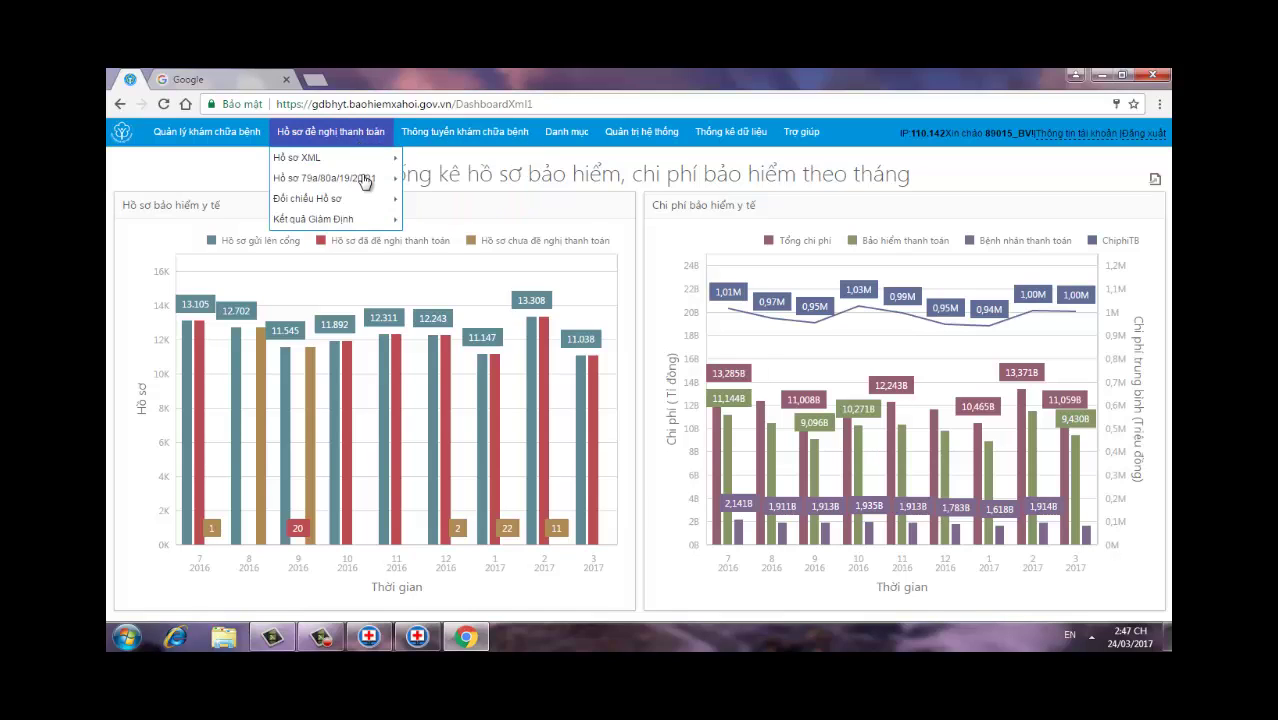
pyautogui.moveTo(369, 178)
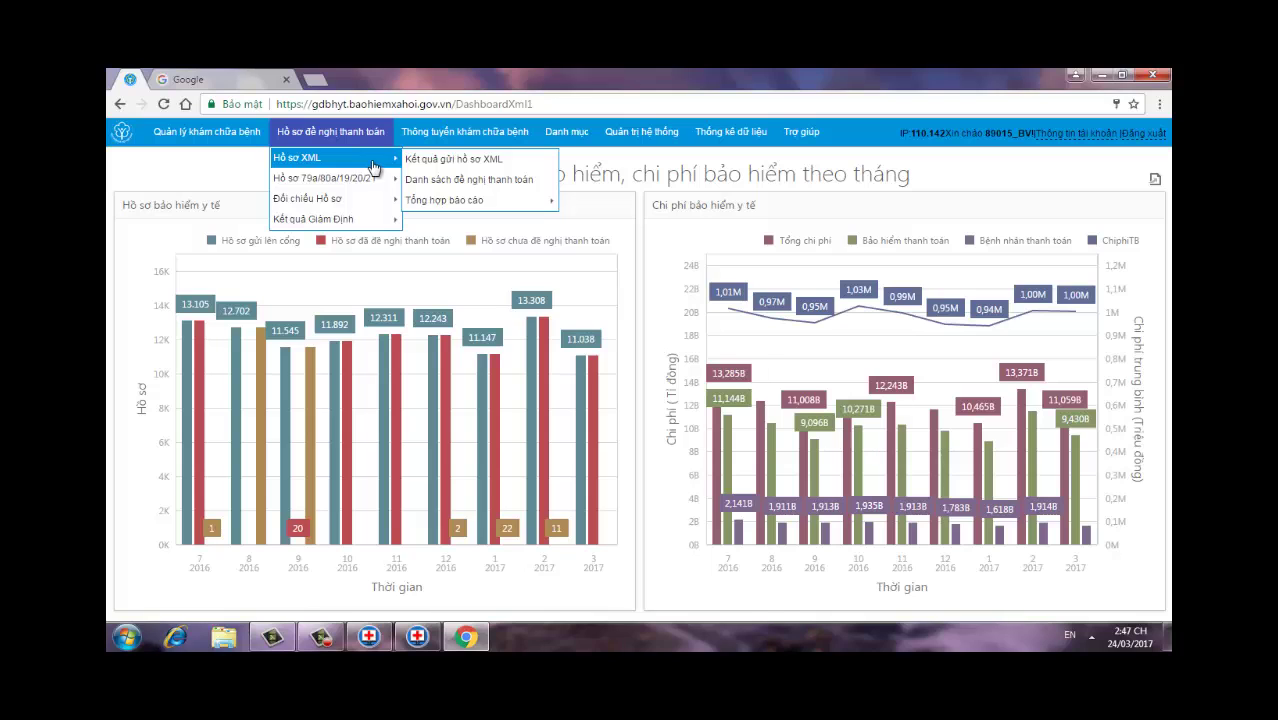
pyautogui.click(418, 160)
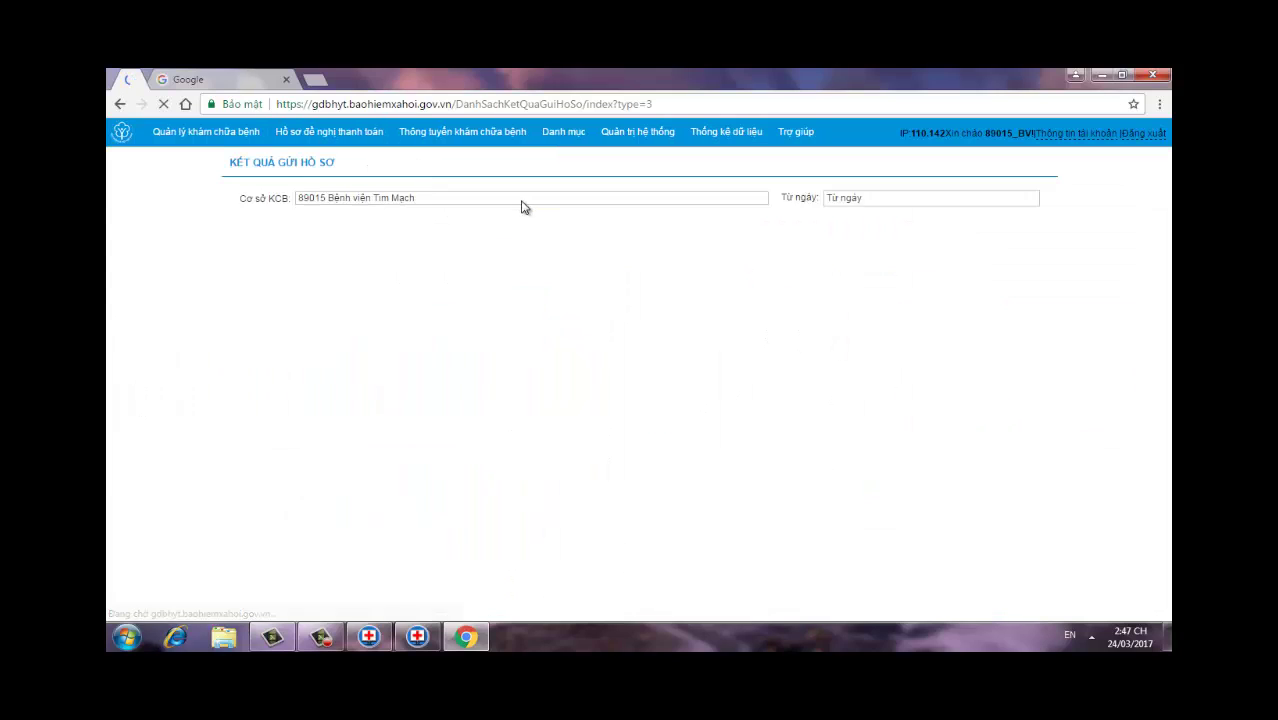
# Step: Load the March 2017 daily submission results, inspect 24/03/2017, and return to the list
pyautogui.click(746, 214)
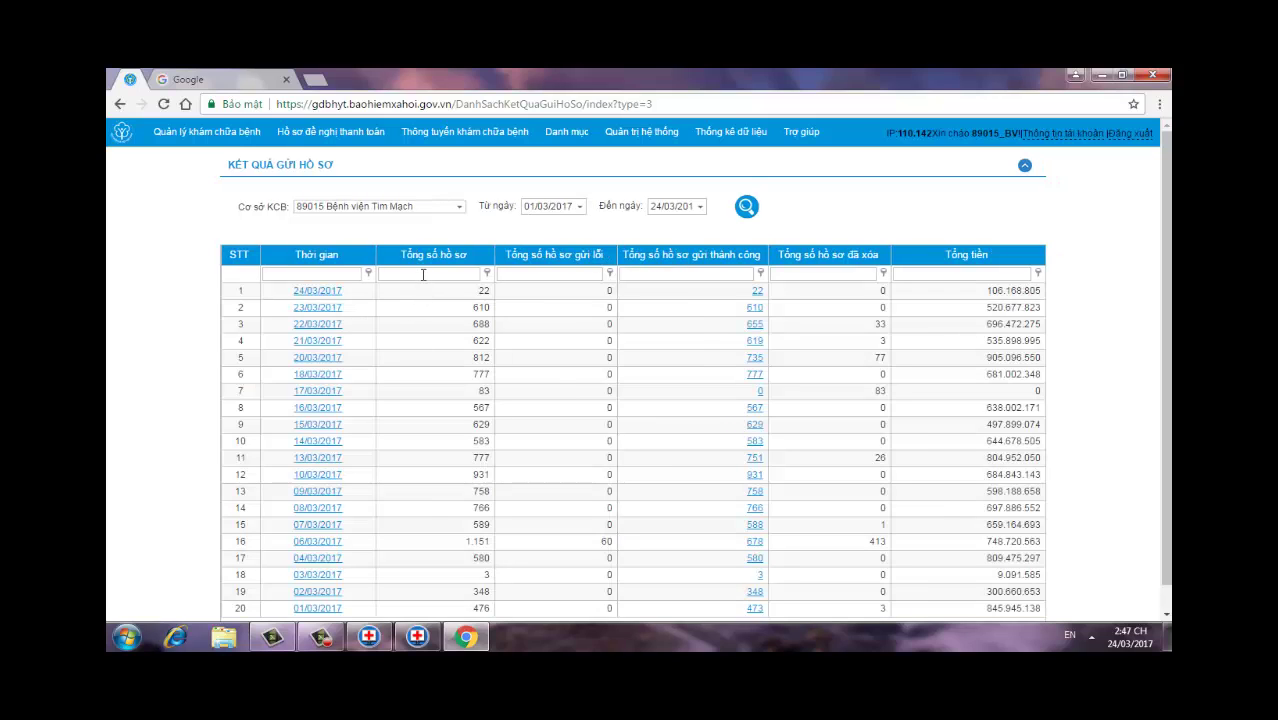
pyautogui.click(409, 275)
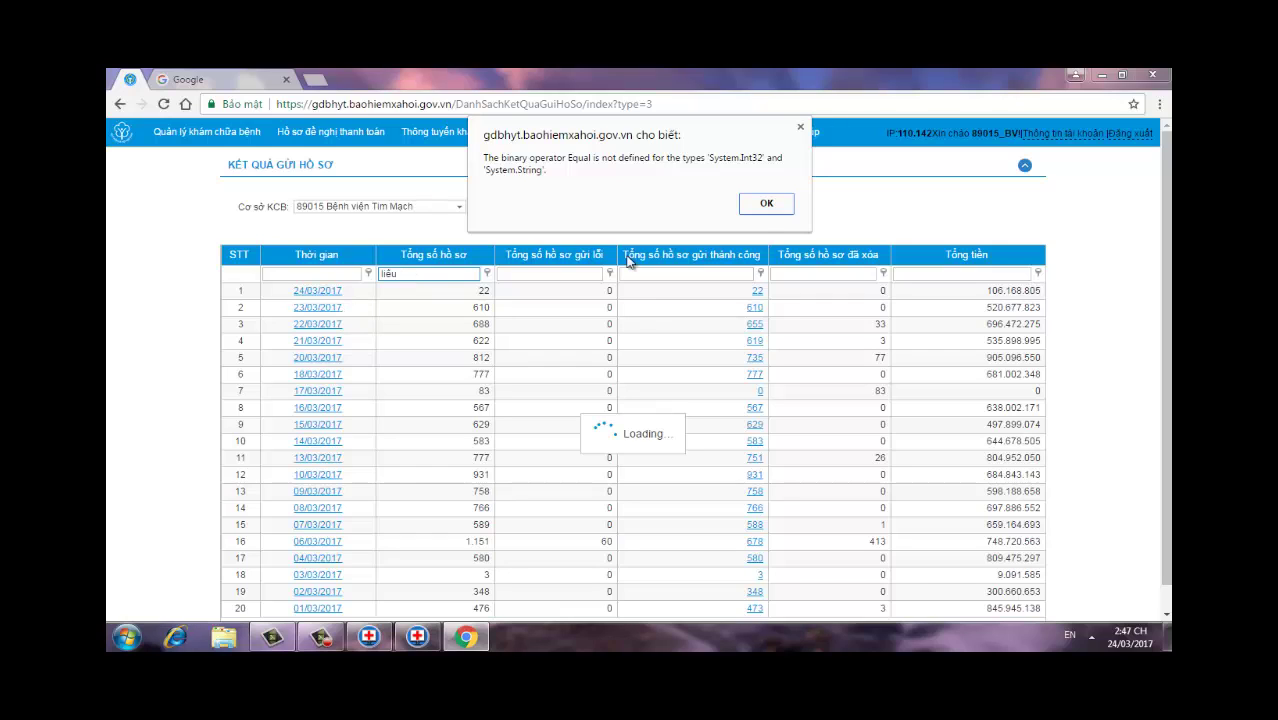
pyautogui.click(800, 127)
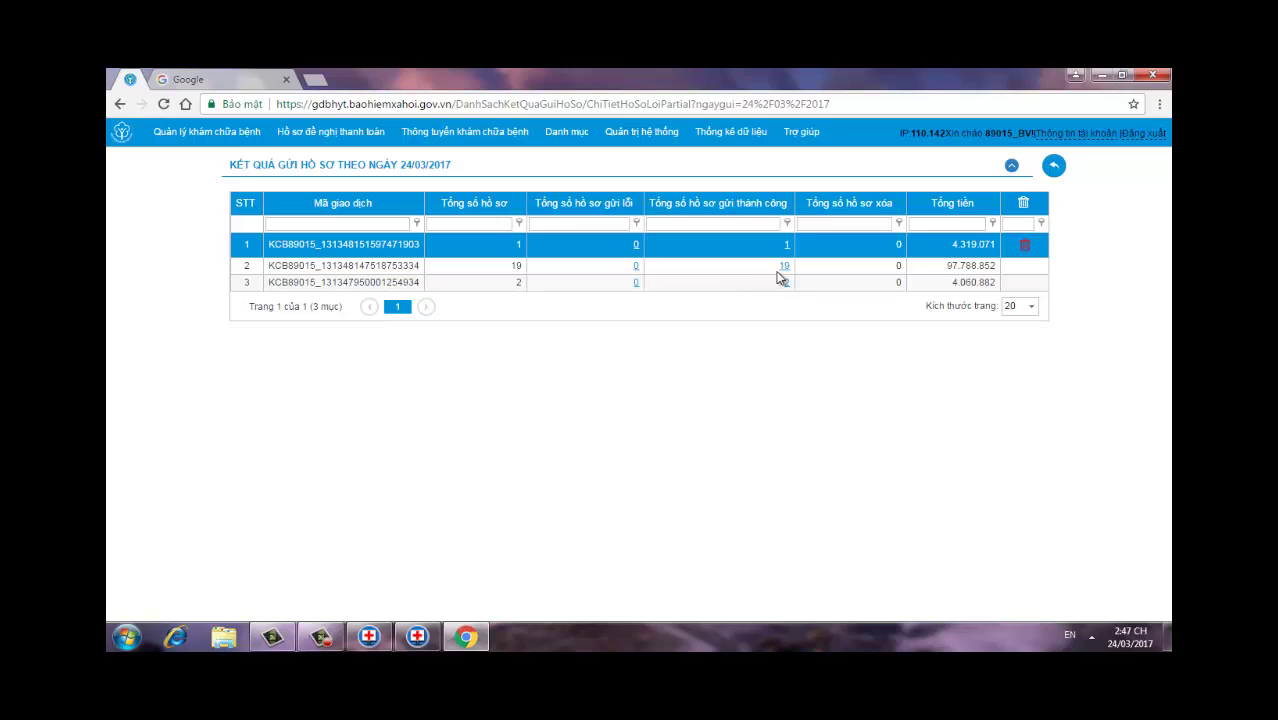
pyautogui.click(1055, 166)
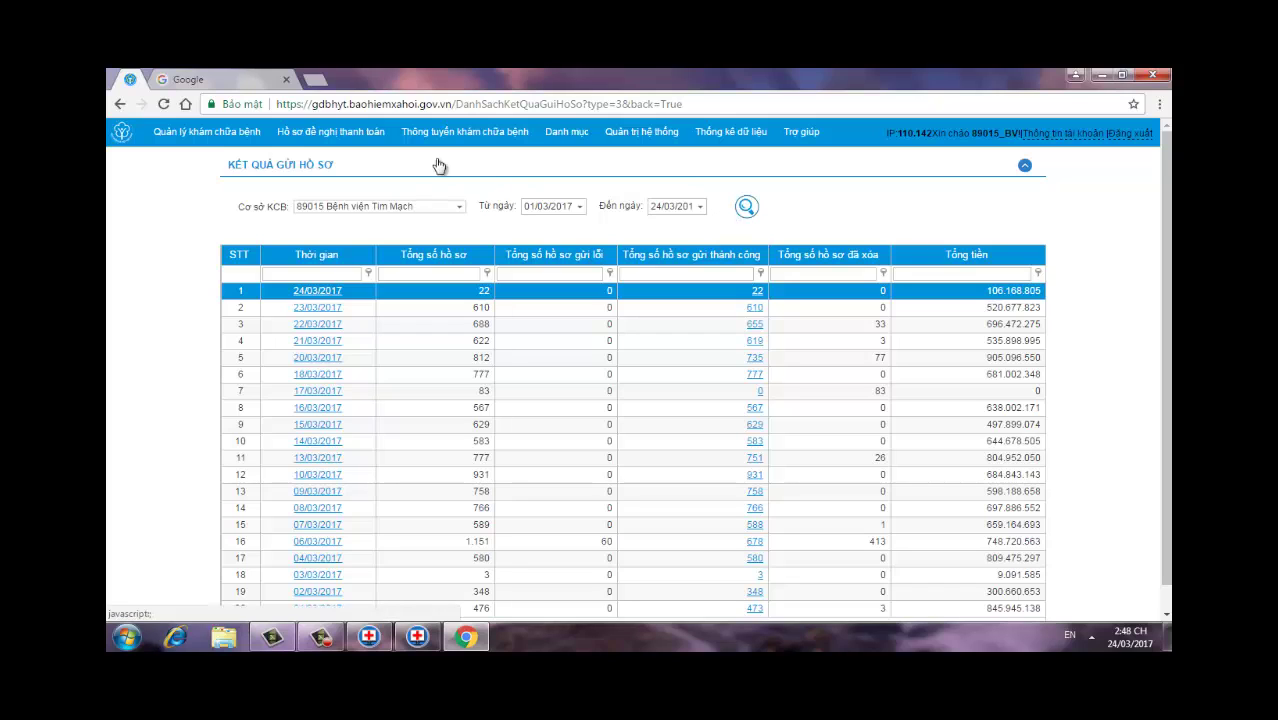
# Step: In Danh sách đề nghị thanh toán, tick the one unrequested record (4.319.071) and send it for payment
pyautogui.moveTo(357, 142)
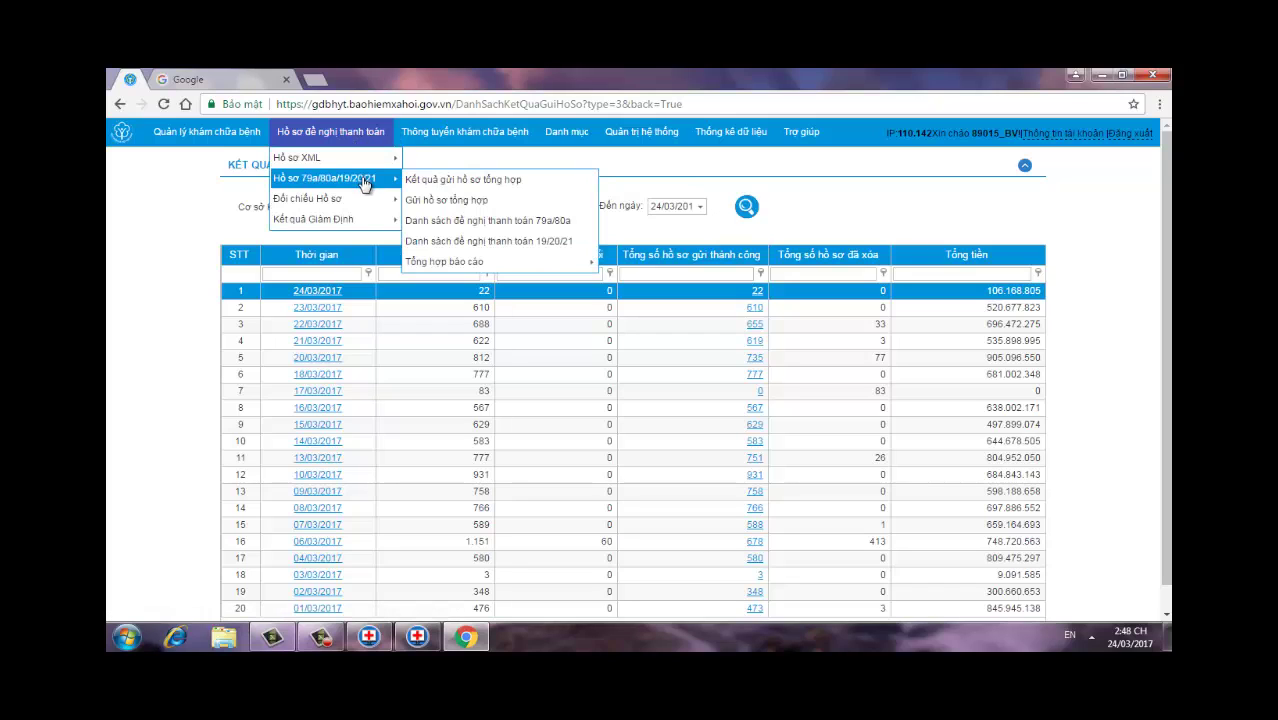
pyautogui.moveTo(392, 165)
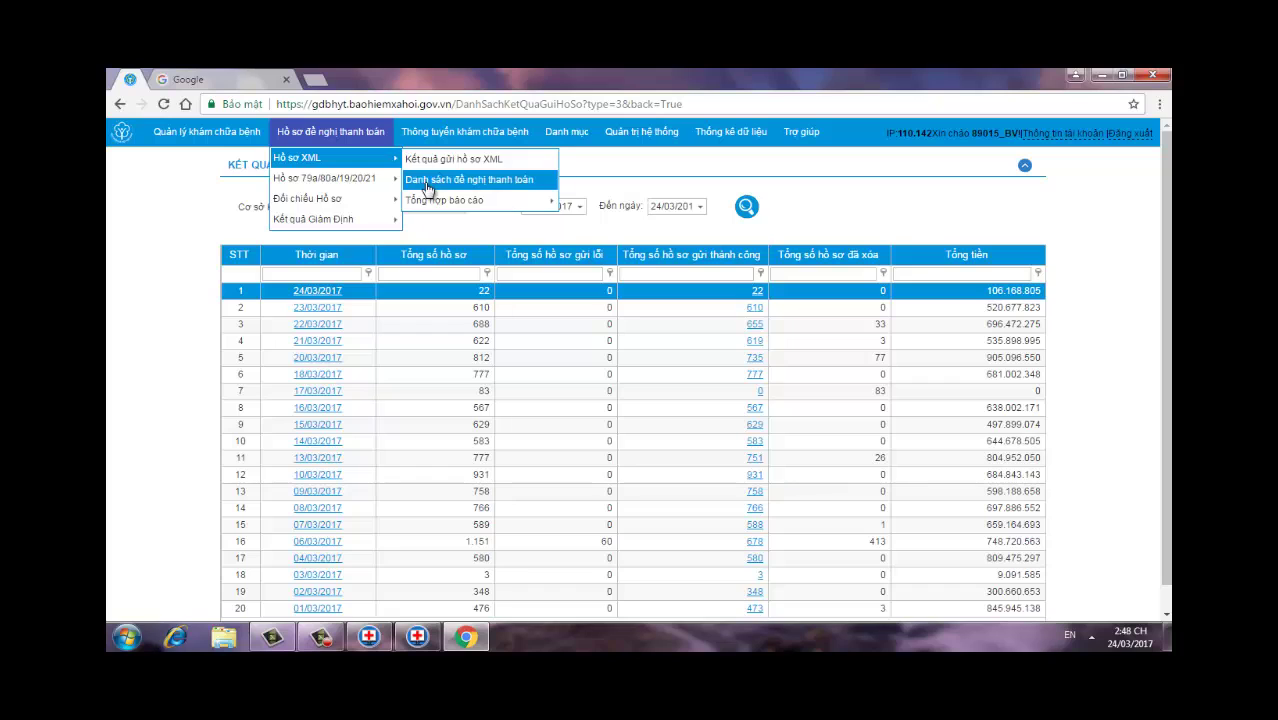
pyautogui.click(470, 181)
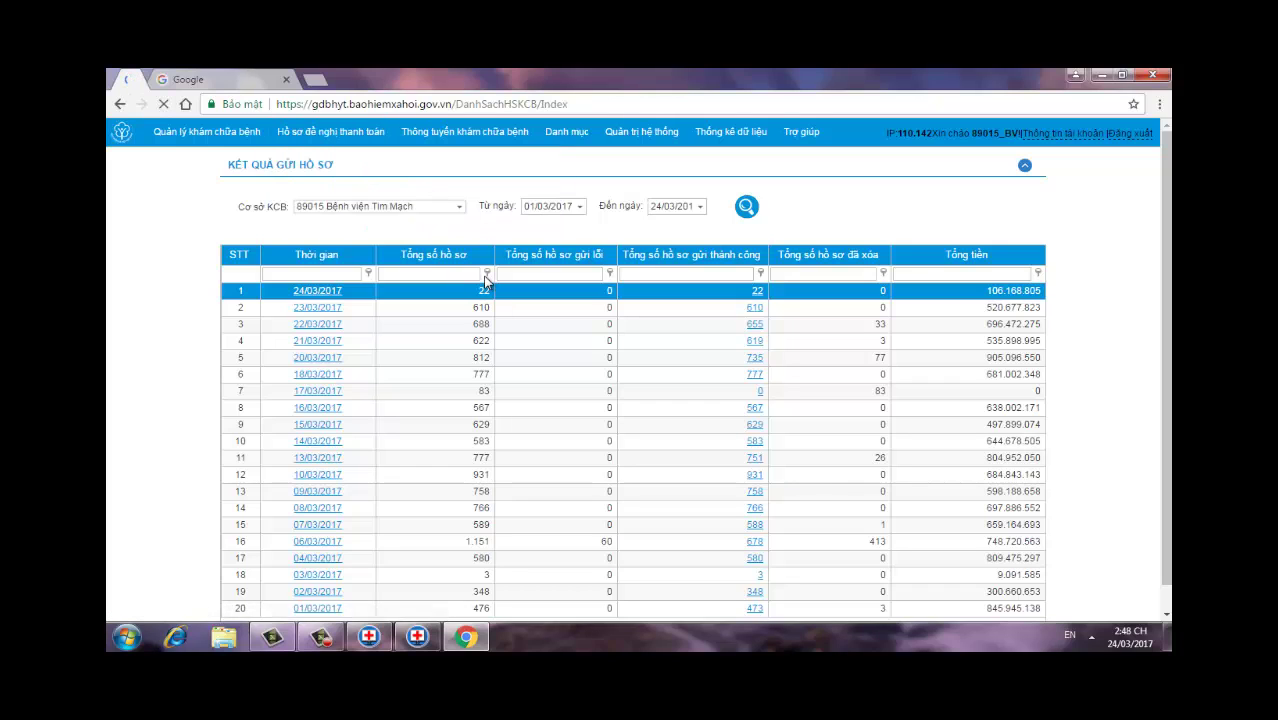
pyautogui.click(792, 221)
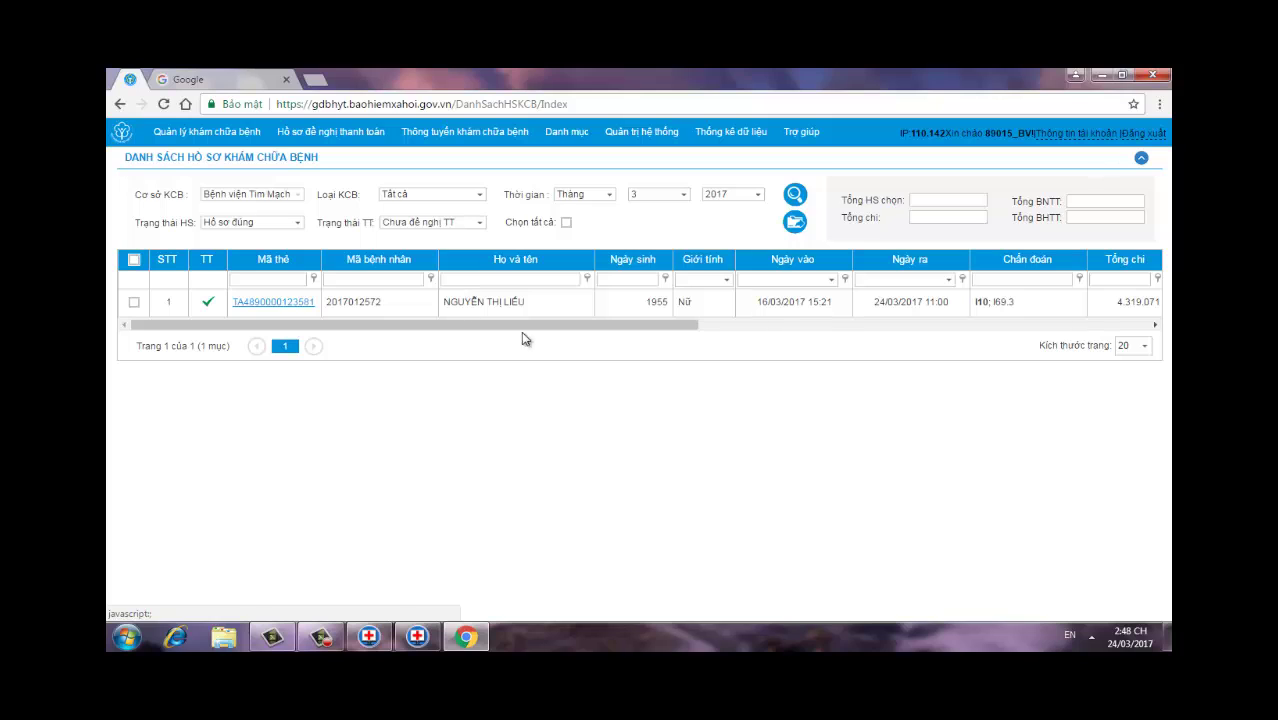
pyautogui.click(135, 303)
pyautogui.click(794, 221)
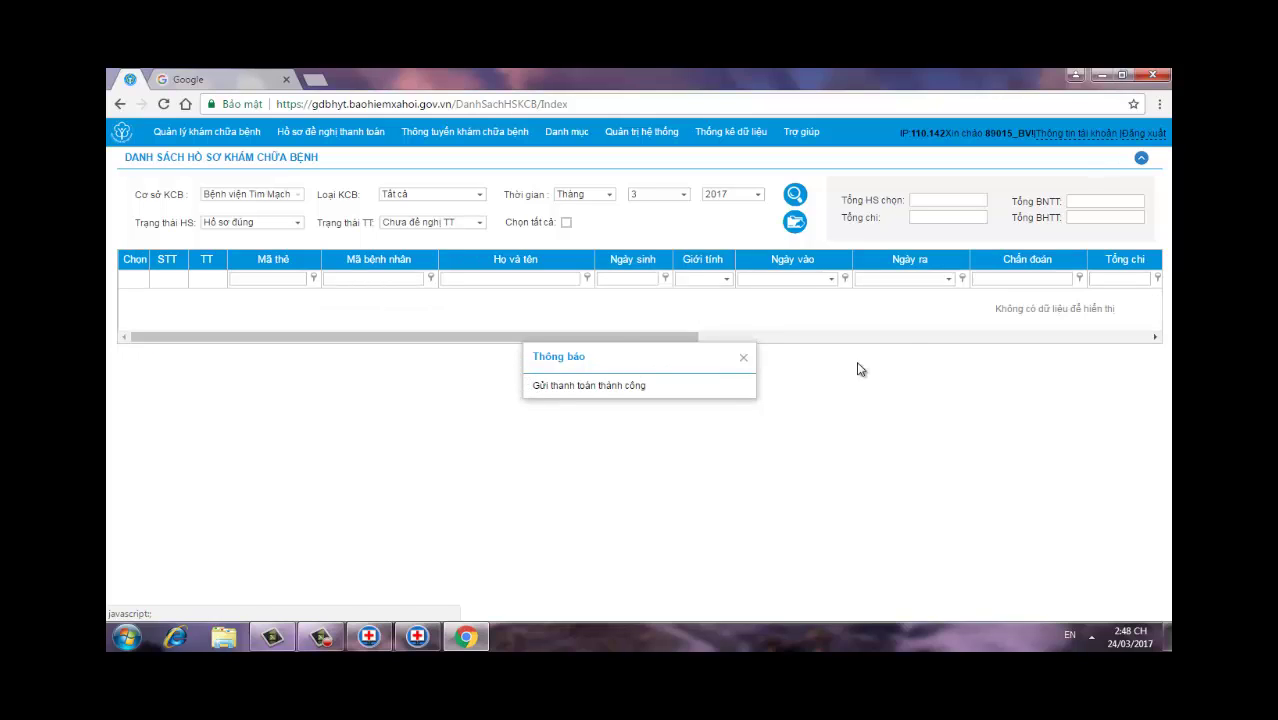
pyautogui.click(743, 358)
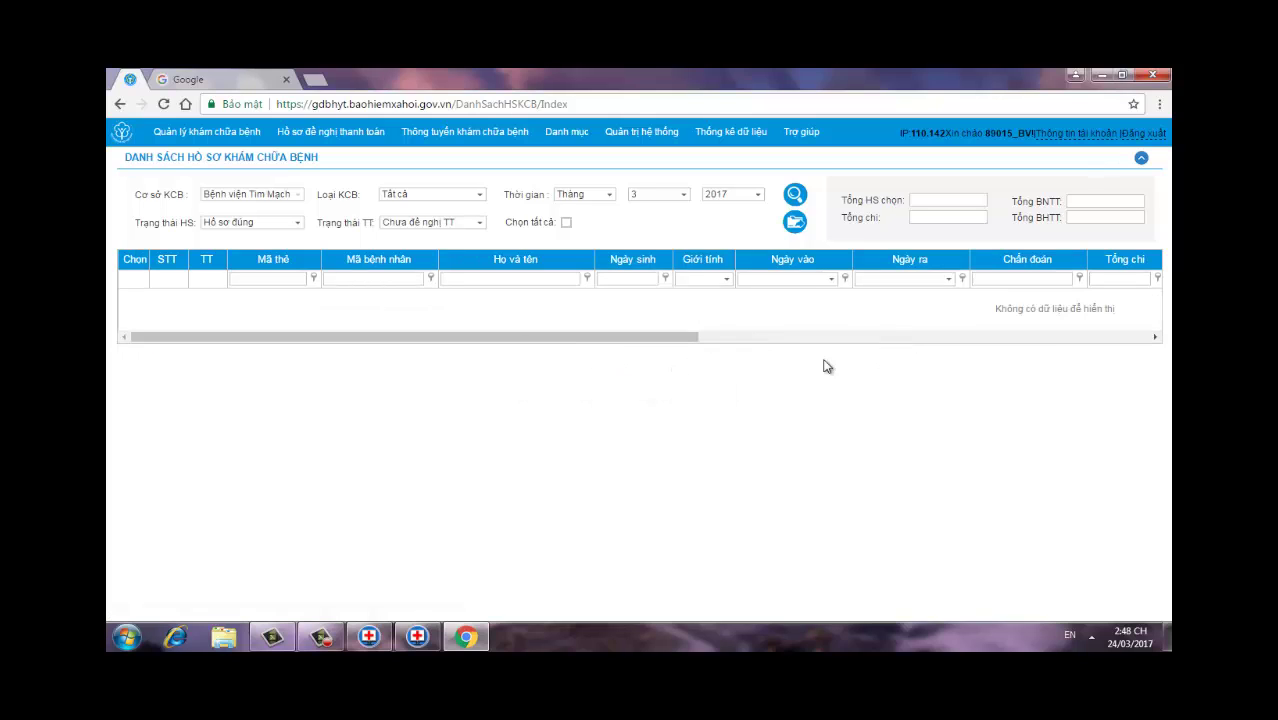
# Step: Search the records with Trạng thái TT set to Đã đề nghị TT
pyautogui.click(478, 224)
pyautogui.click(466, 270)
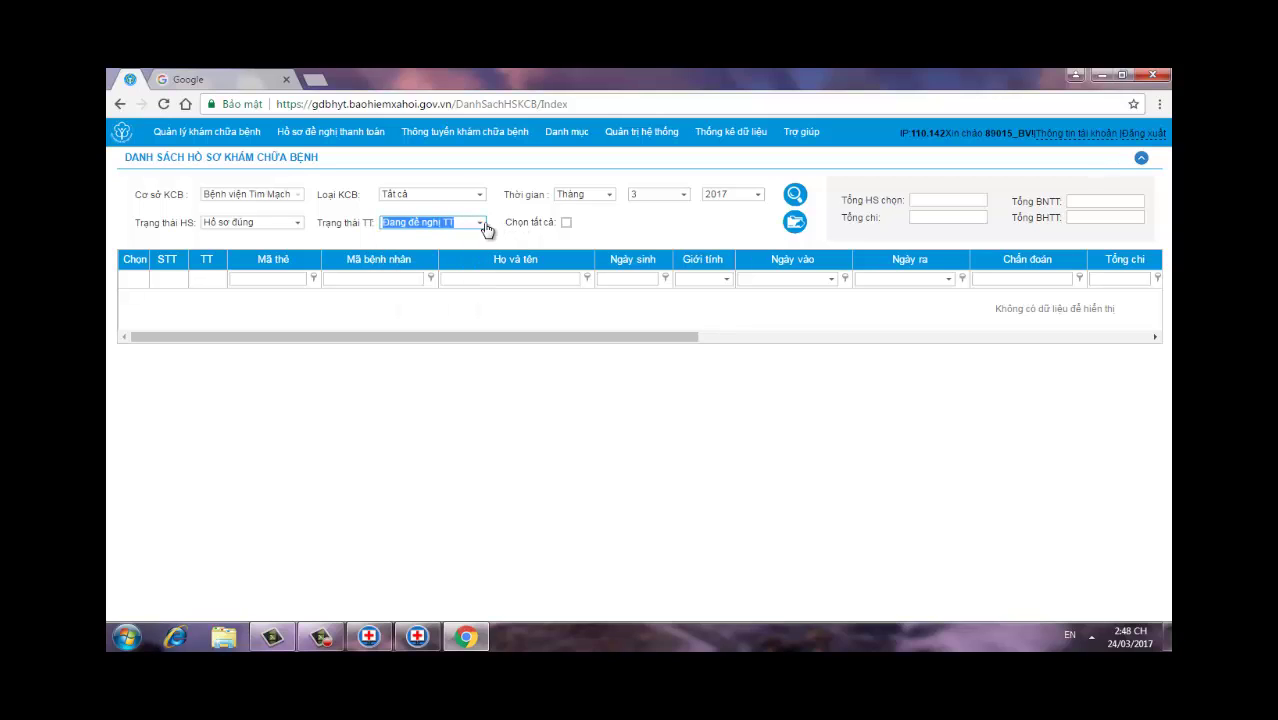
pyautogui.click(484, 226)
pyautogui.click(450, 302)
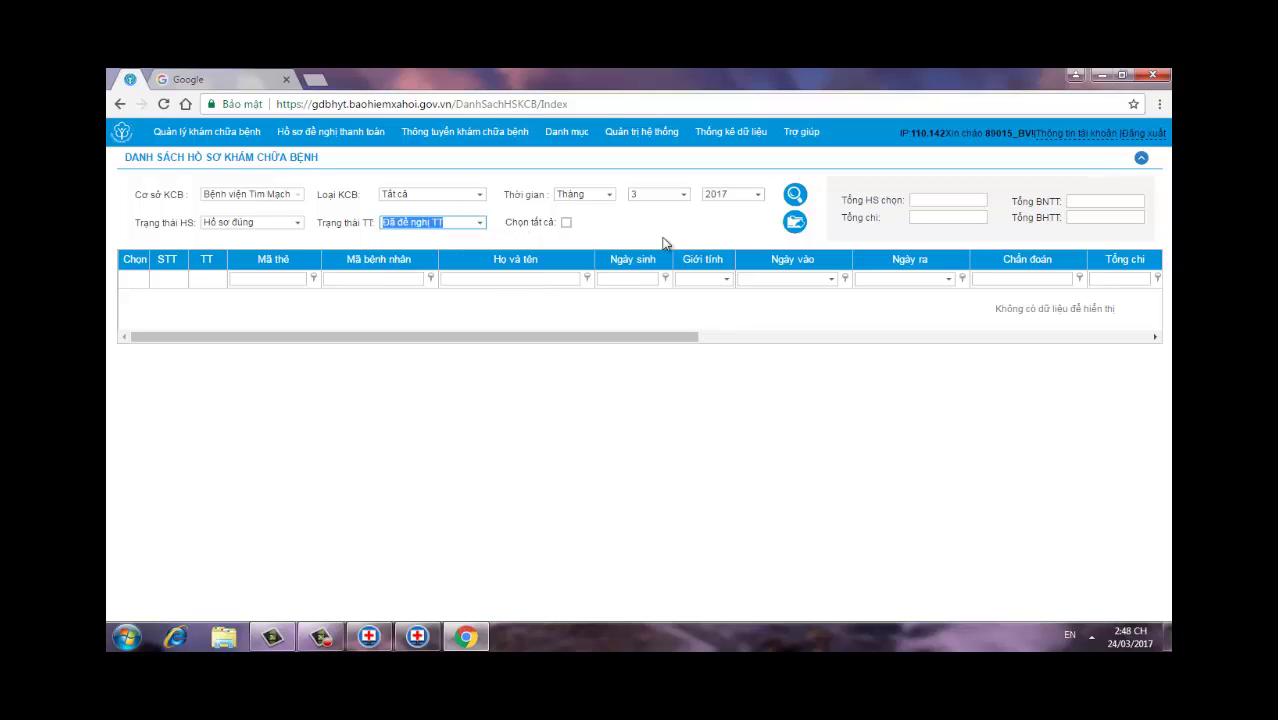
pyautogui.click(795, 199)
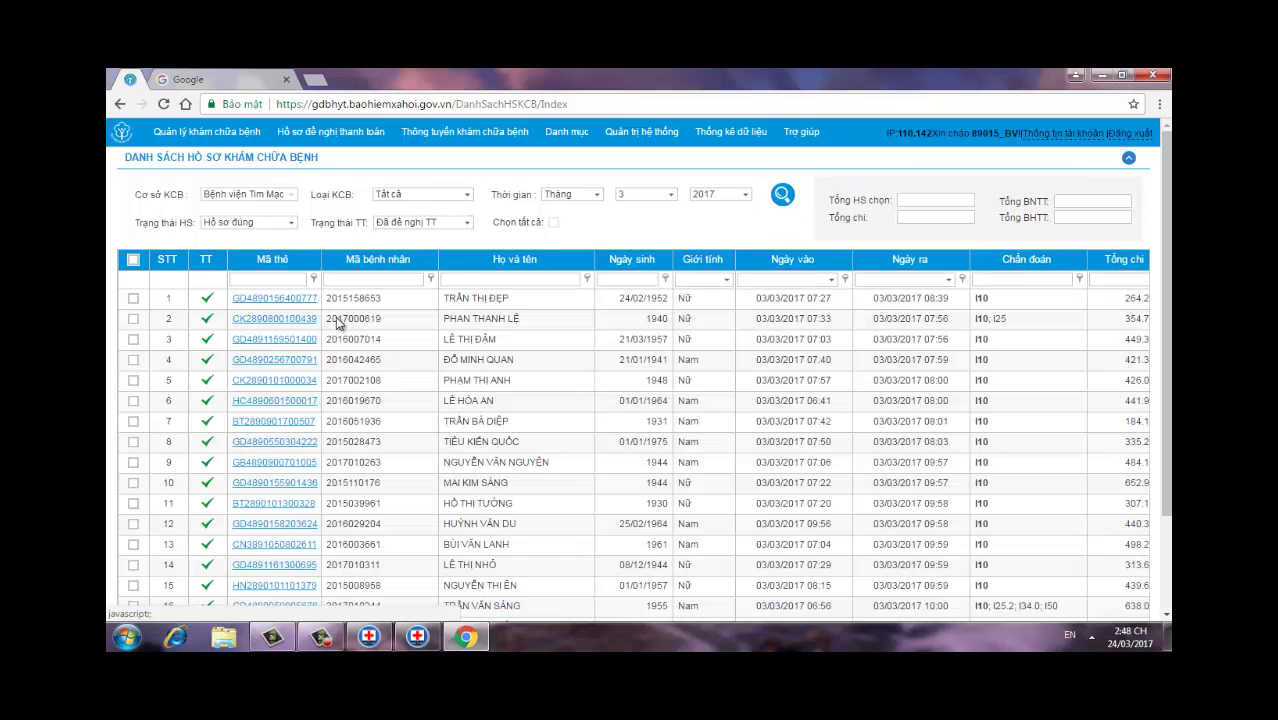
pyautogui.click(499, 278)
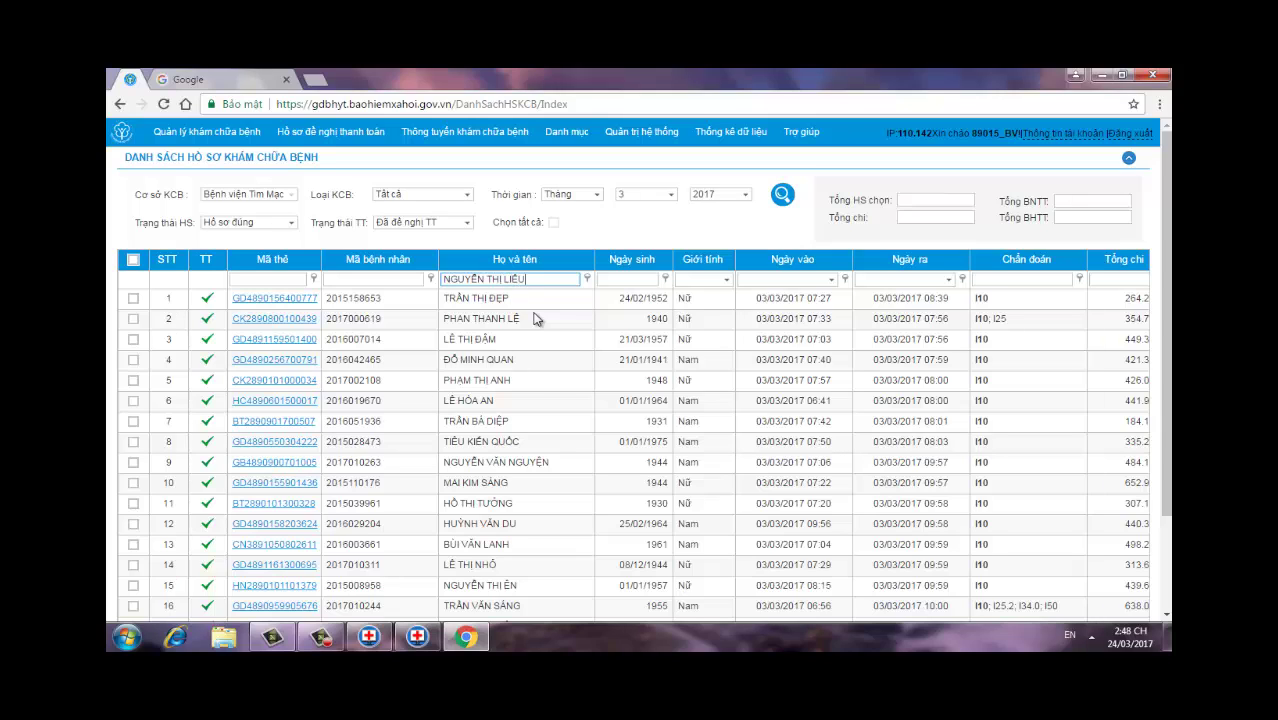
pyautogui.press('Return')
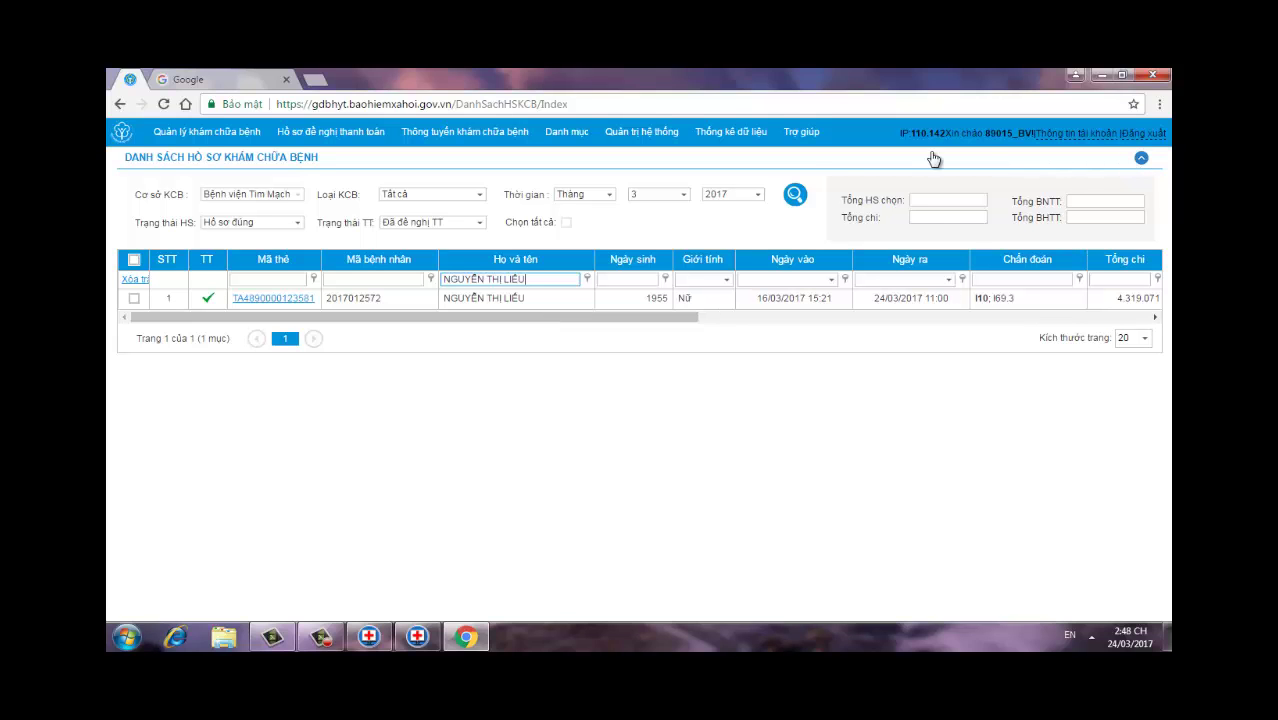
pyautogui.click(1155, 76)
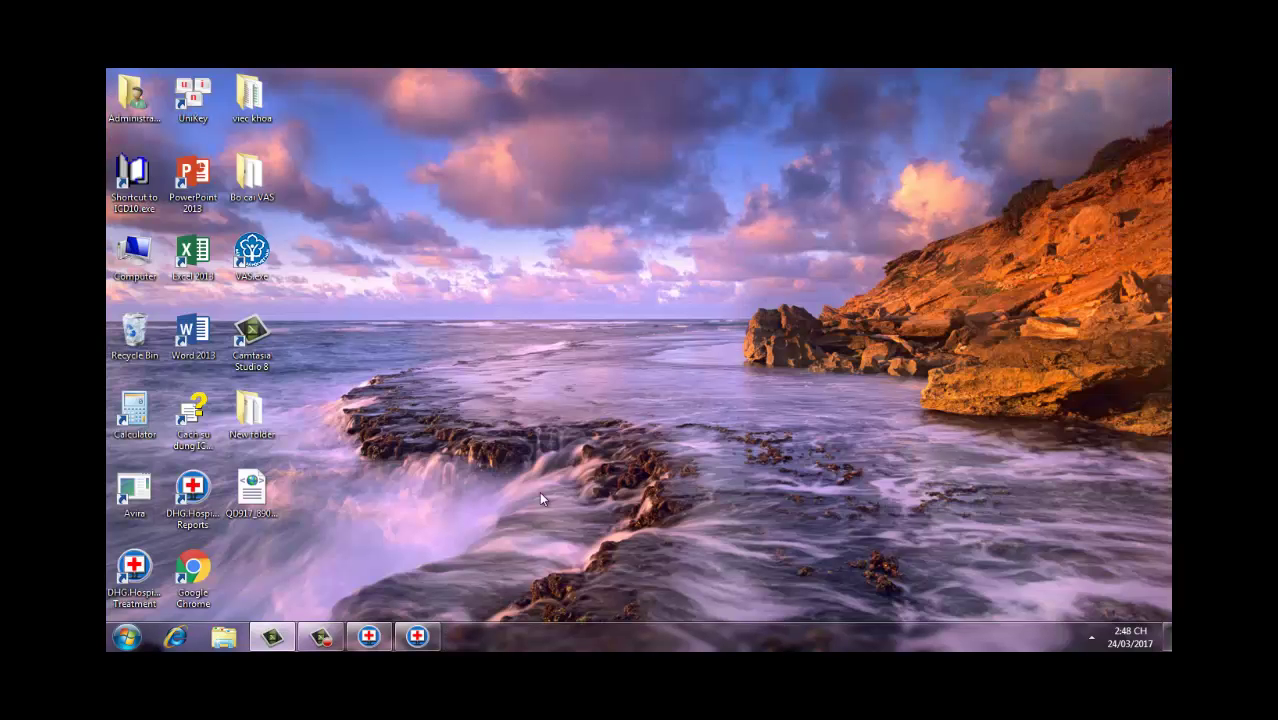